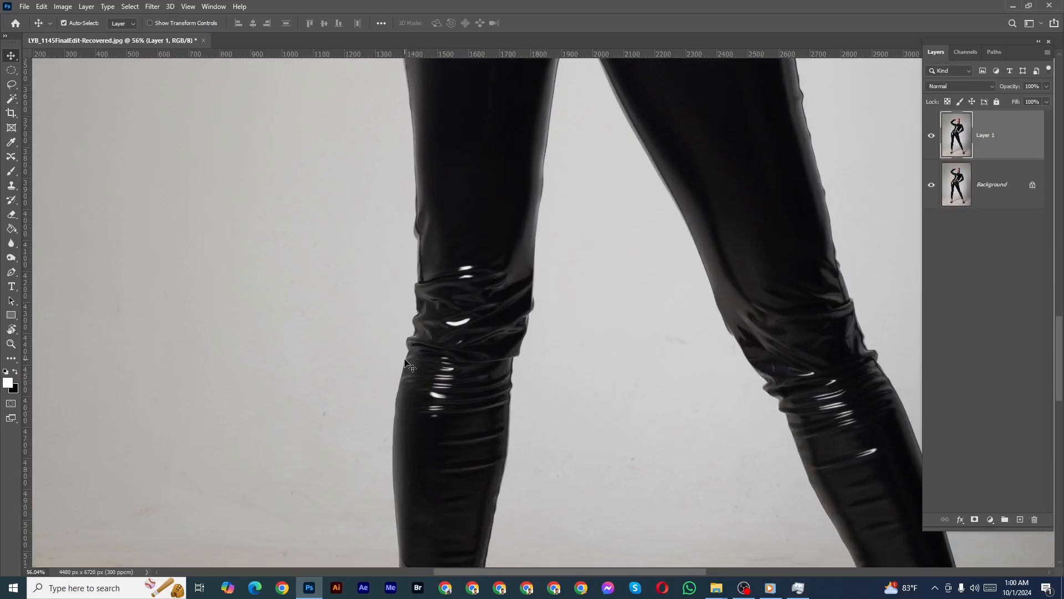
Step: Examine the outline of the glossy black suit from the knees up to the torso, and the full figure
scroll(405, 359, down, 3)
drag(560, 396, 431, 418)
scroll(613, 382, up, 2)
scroll(582, 333, down, 3)
drag(539, 242, 543, 397)
scroll(636, 268, up, 2)
scroll(640, 268, down, 2)
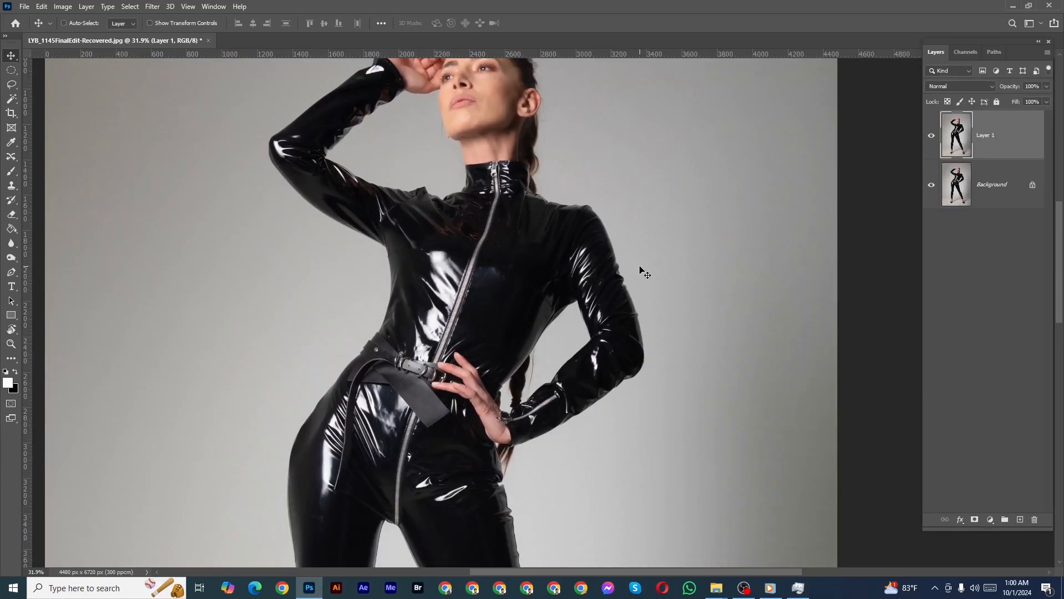
key(ctrl+0)
Step: Open the Liquify filter on Layer 1 and get the Forward Warp tool ready with pressure 100 and density 50
click(154, 6)
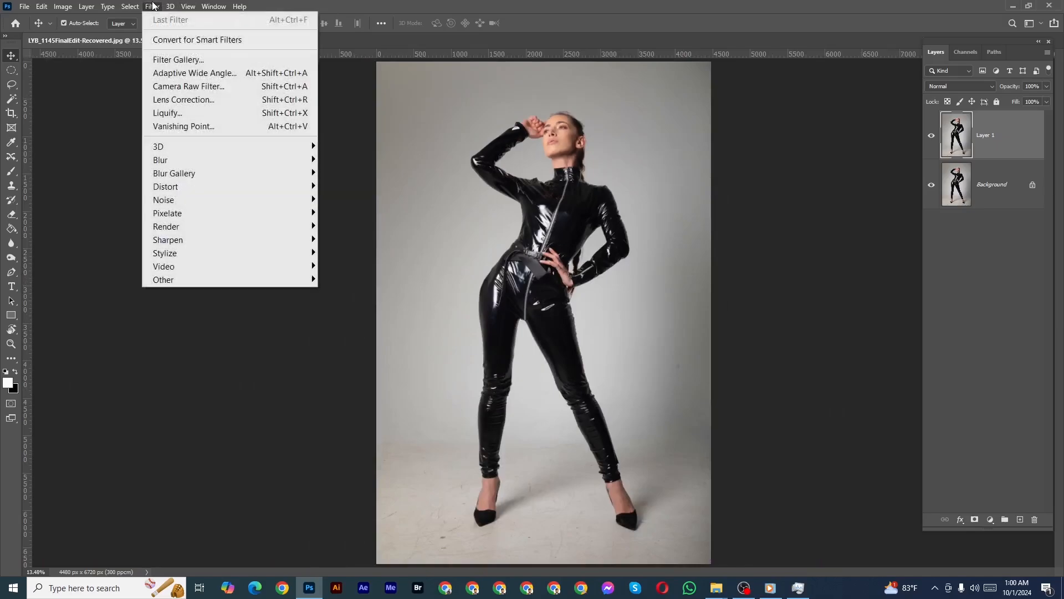
key(Escape)
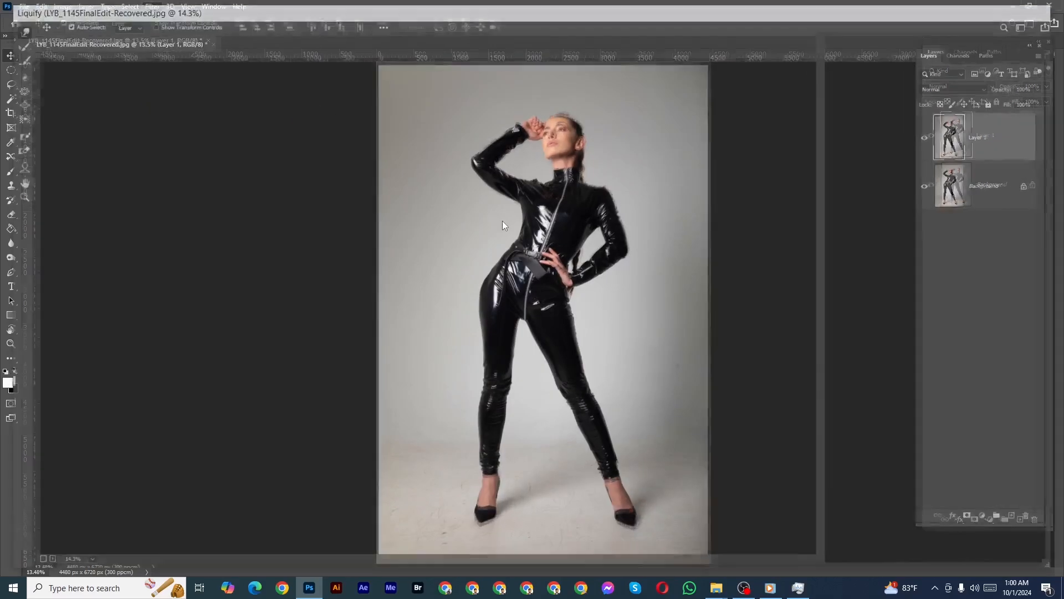
scroll(323, 201, up, 3)
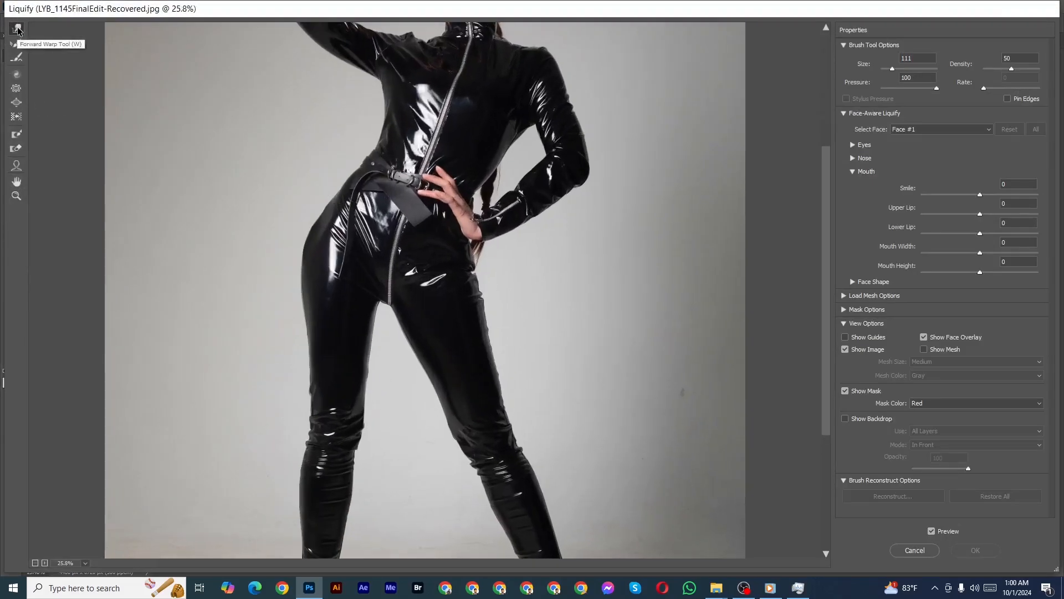
key(ctrl+0)
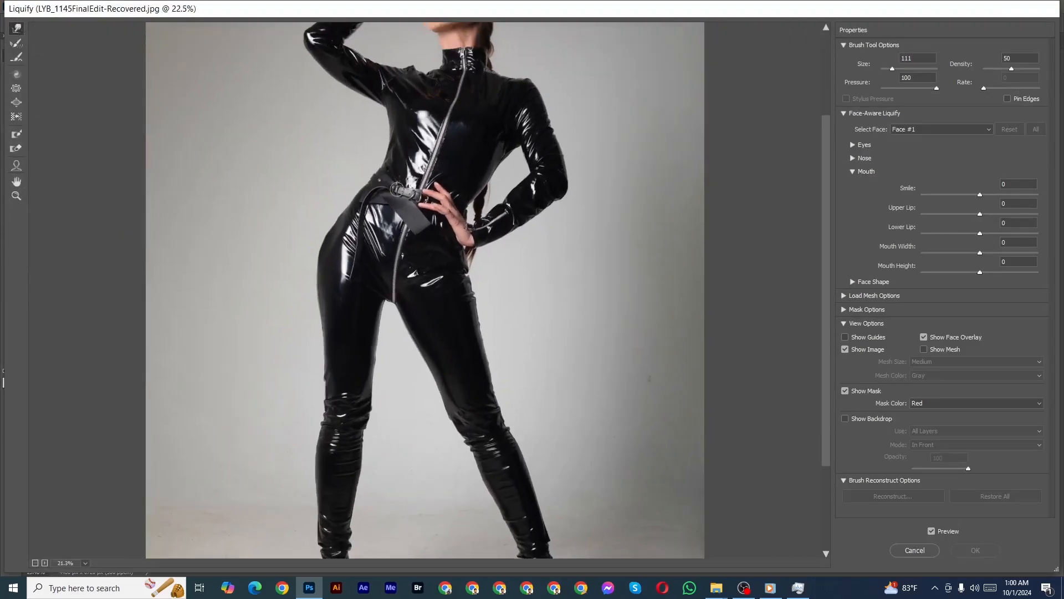
click(893, 80)
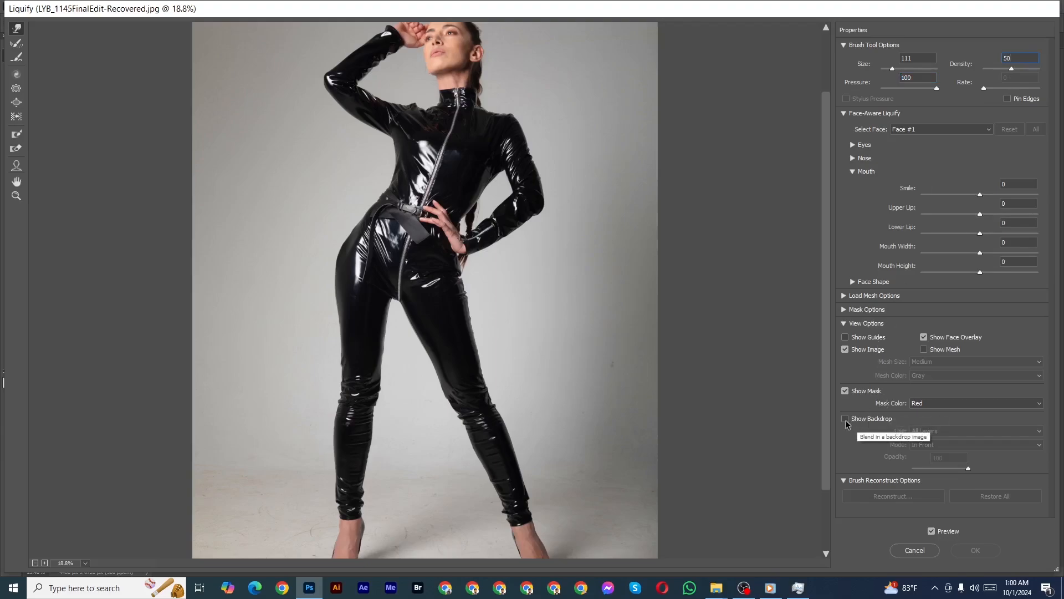
click(547, 306)
Step: Smooth the wrinkled outline of the left-hand leg around the ankle cuff with the Forward Warp tool
scroll(516, 307, up, 4)
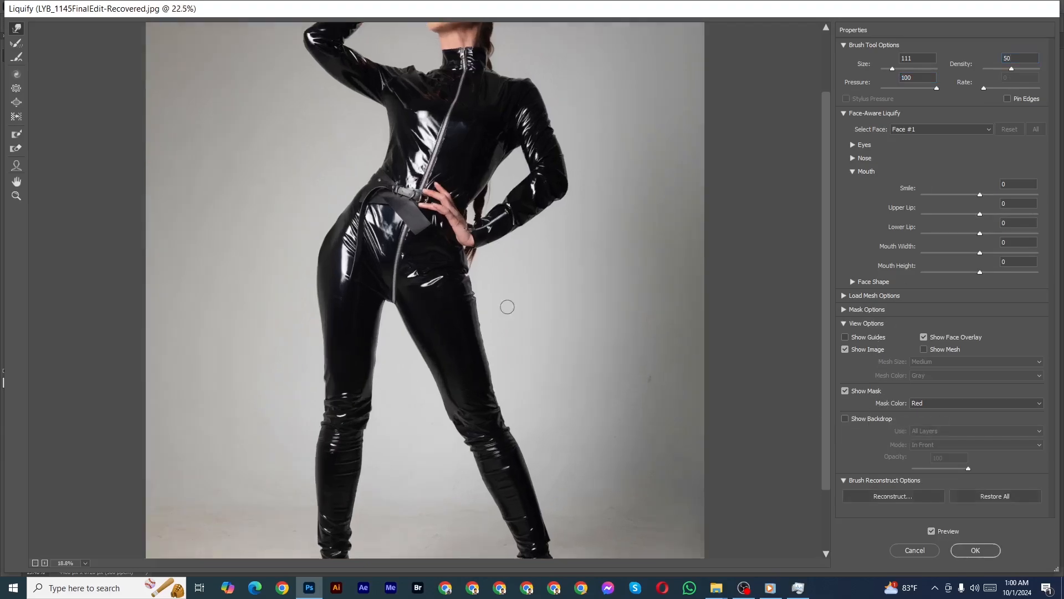
scroll(445, 266, up, 5)
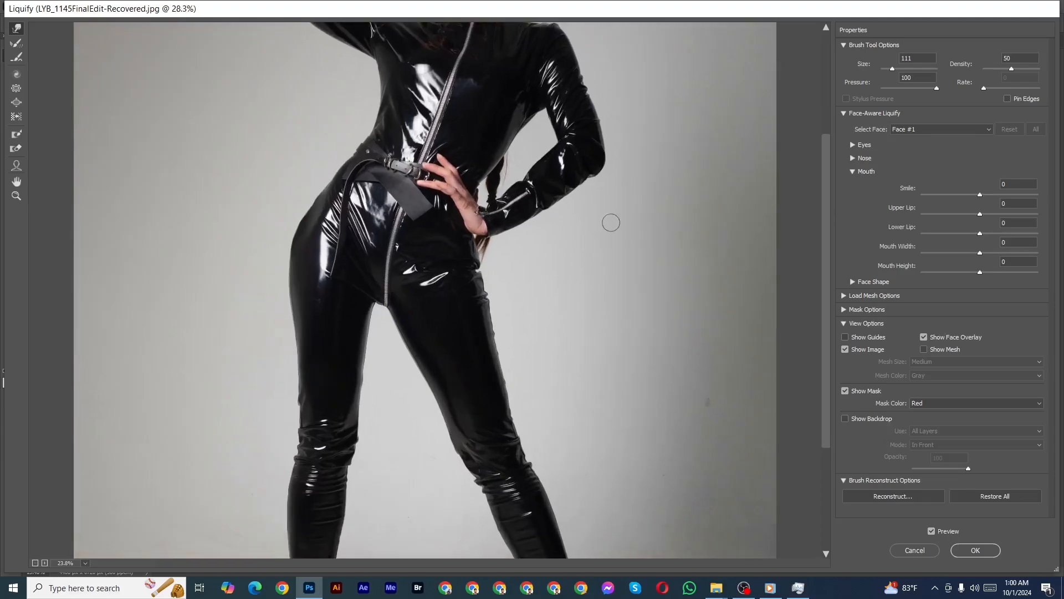
scroll(189, 239, up, 4)
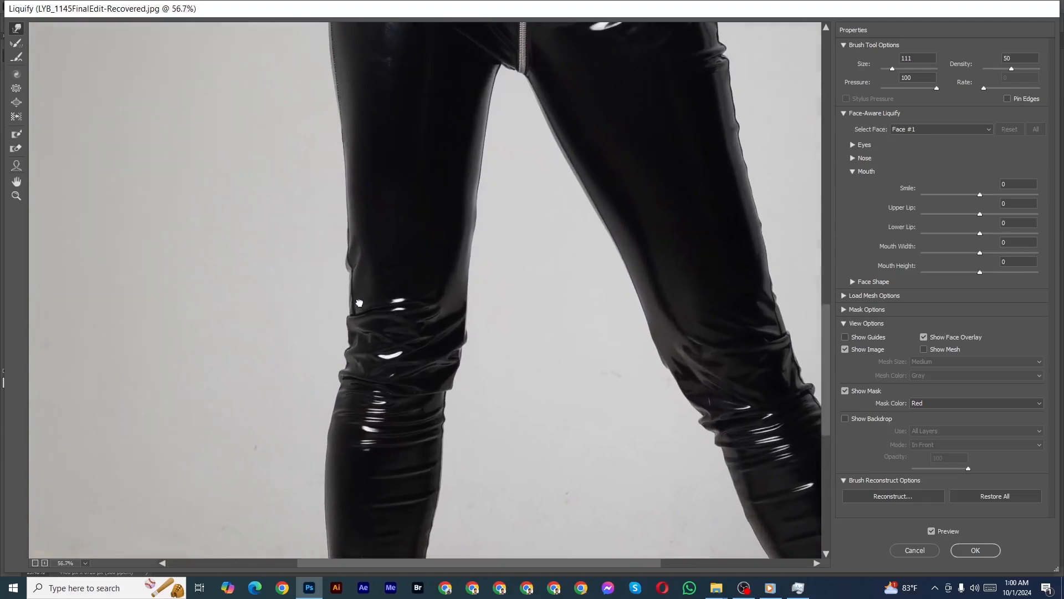
scroll(319, 264, up, 1)
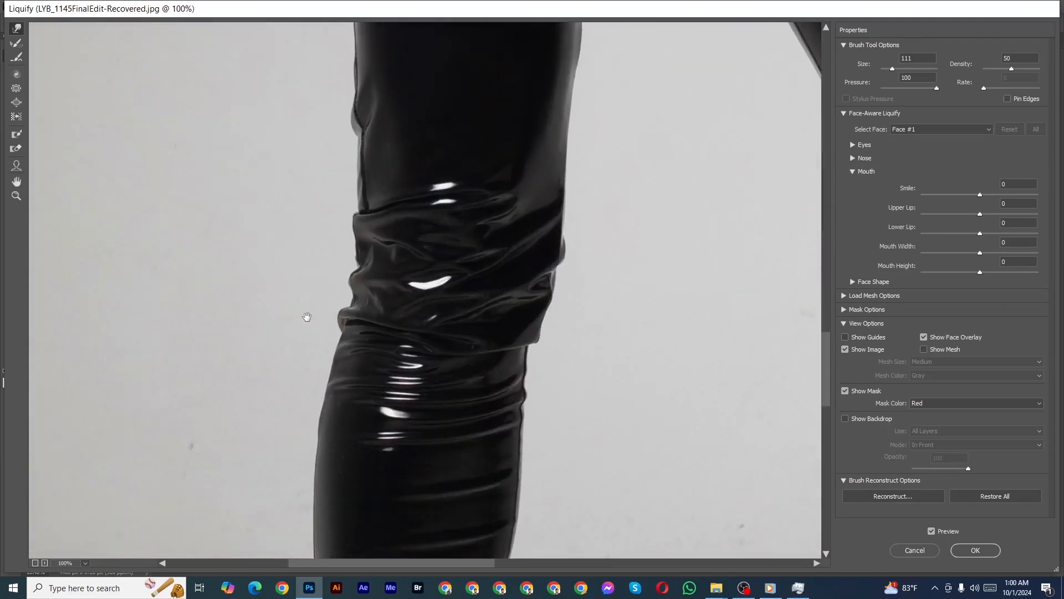
drag(306, 316, 354, 233)
scroll(354, 233, down, 1)
drag(355, 422, 368, 200)
scroll(368, 199, down, 1)
drag(353, 325, 353, 265)
scroll(364, 278, up, 3)
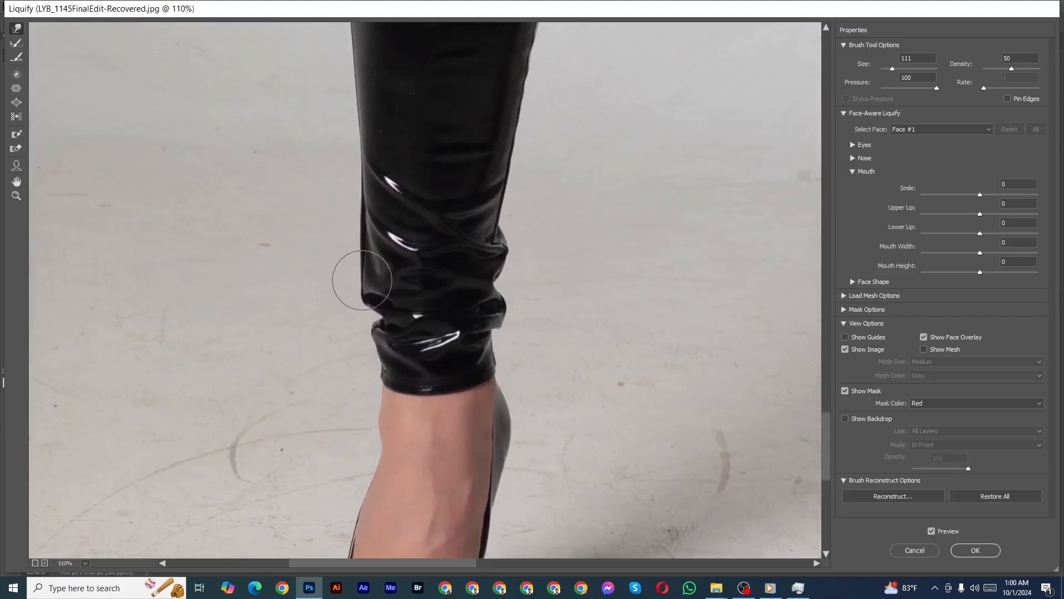
mouse_move(433, 310)
mouse_down()
mouse_move(435, 257)
mouse_move(372, 353)
mouse_up()
drag(490, 277, 473, 297)
scroll(468, 305, up, 1)
key(bracketleft)
scroll(437, 310, down, 1)
Step: Even out the outer edge of the left-hand leg around the knee and lower thigh using a larger warp brush
mouse_move(253, 302)
mouse_down()
mouse_move(347, 335)
mouse_move(354, 350)
mouse_up()
drag(349, 111, 338, 421)
drag(327, 111, 318, 416)
scroll(319, 411, down, 1)
mouse_move(325, 261)
mouse_down()
mouse_move(330, 326)
mouse_move(374, 327)
mouse_move(374, 458)
mouse_up()
key(bracketright)
key(bracketright)
key(bracketright)
key(bracketright)
drag(361, 311, 370, 311)
Step: Warp the inner edge of the left-hand leg at the knee to flatten the protruding folds, adjusting the brush size as needed
scroll(371, 311, down, 1)
drag(555, 477, 449, 334)
mouse_move(505, 403)
mouse_down()
mouse_move(490, 399)
mouse_move(510, 321)
mouse_up()
scroll(527, 318, down, 1)
key(bracketleft)
key(bracketleft)
key(bracketleft)
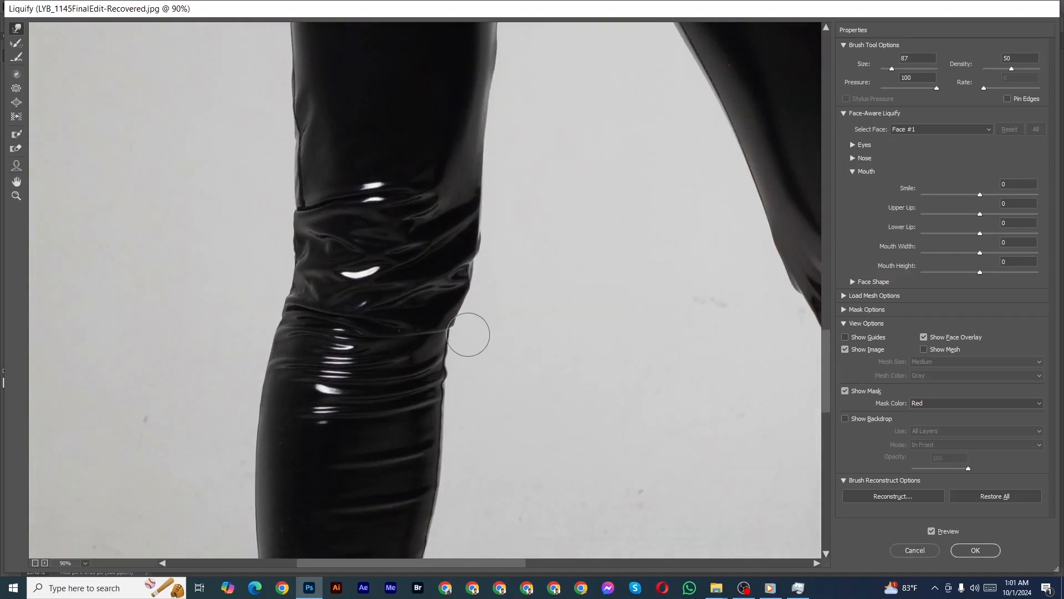
drag(496, 150, 471, 363)
key(bracketright)
key(bracketright)
key(bracketright)
key(bracketright)
key(bracketleft)
key(bracketleft)
key(bracketleft)
key(bracketleft)
Step: Push in the bulging folds along the inner knee edge of the right-hand leg, varying the warp brush size
scroll(491, 299, down, 2)
mouse_move(471, 521)
mouse_down()
mouse_move(391, 139)
mouse_move(333, 355)
mouse_up()
scroll(563, 299, up, 4)
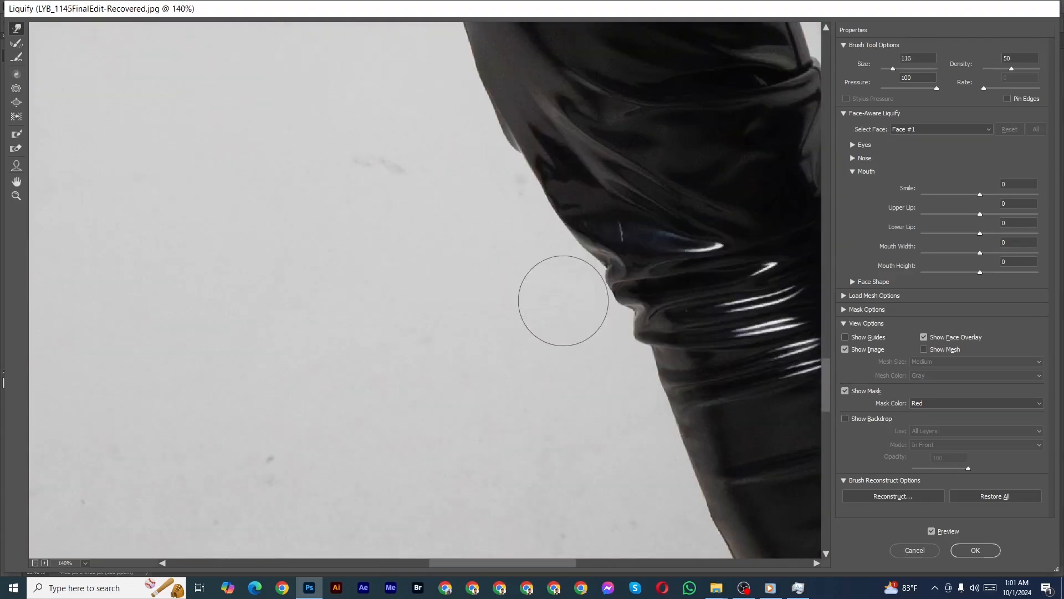
key(bracketleft)
key(bracketleft)
key(bracketleft)
key(bracketleft)
key(bracketleft)
key(bracketleft)
key(bracketleft)
key(bracketleft)
key(bracketleft)
key(bracketleft)
key(bracketleft)
key(bracketleft)
scroll(595, 258, down, 3)
key(bracketright)
key(bracketright)
key(bracketright)
key(bracketright)
key(bracketright)
key(bracketright)
key(bracketright)
key(bracketright)
mouse_move(499, 180)
mouse_down()
mouse_move(466, 259)
mouse_move(446, 233)
mouse_up()
key(bracketleft)
key(bracketleft)
key(bracketleft)
key(bracketleft)
key(bracketleft)
key(bracketleft)
key(bracketleft)
key(bracketleft)
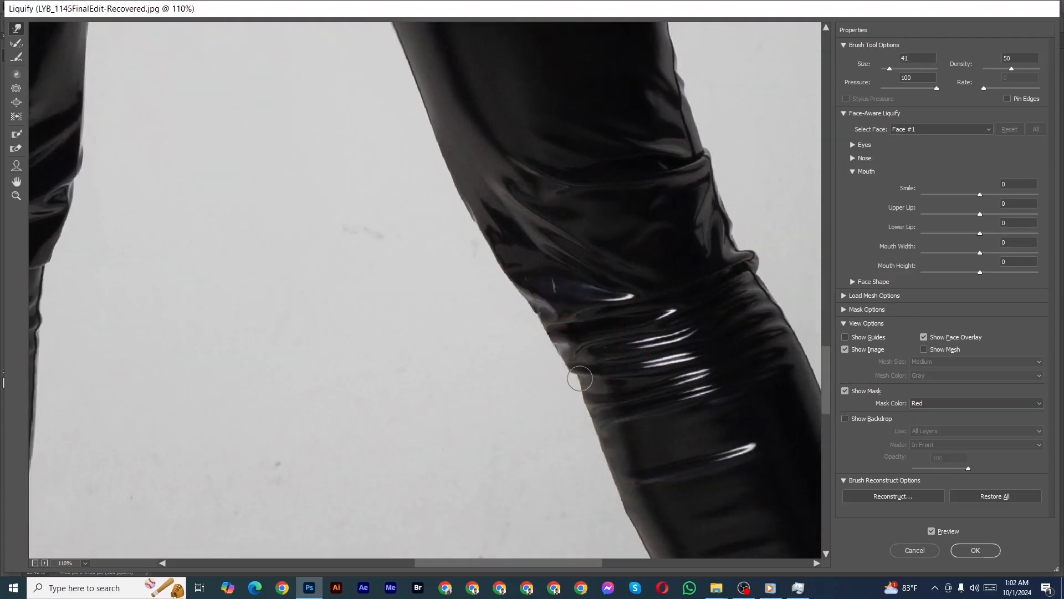
Step: Smooth the inner edge of the right-hand leg from below the knee down to the ankle
drag(587, 516, 468, 139)
scroll(468, 297, up, 2)
drag(468, 297, 430, 222)
key(bracketright)
key(bracketright)
mouse_move(523, 316)
mouse_down()
mouse_move(558, 286)
mouse_move(518, 328)
mouse_move(554, 312)
mouse_up()
scroll(717, 297, down, 2)
drag(717, 297, 599, 428)
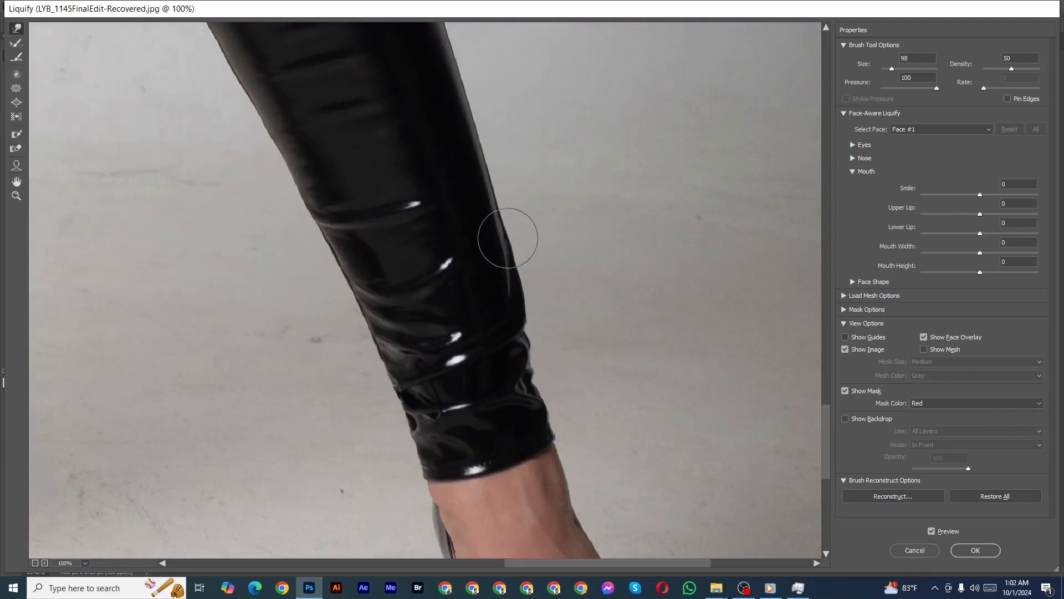
Step: Smooth the outer edge of the right-hand leg from the ankle up to the thigh with smaller warp brushes
drag(508, 238, 540, 499)
key(bracketleft)
key(bracketleft)
key(bracketleft)
key(bracketleft)
key(bracketleft)
scroll(356, 319, down, 1)
mouse_move(338, 251)
mouse_down()
mouse_move(355, 305)
mouse_move(361, 413)
mouse_up()
scroll(337, 252, up, 1)
key(bracketright)
key(bracketright)
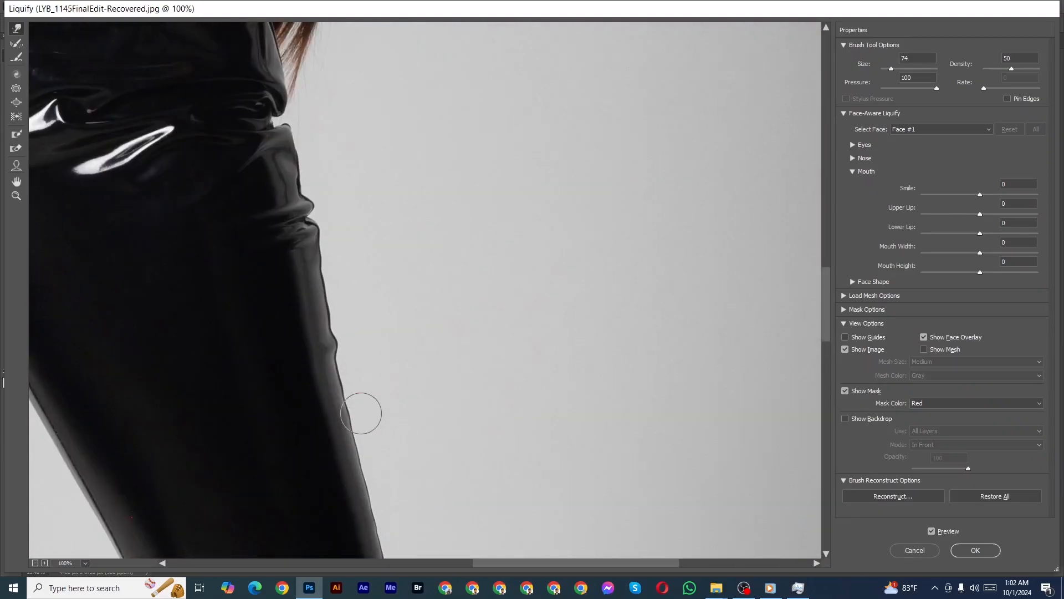
drag(369, 331, 404, 406)
key(bracketleft)
Step: Close the notch in the suit's outline at the hip below the hand using a warp brush of size 63
scroll(351, 416, up, 5)
key(bracketleft)
scroll(290, 373, down, 3)
drag(361, 343, 347, 342)
scroll(347, 342, up, 2)
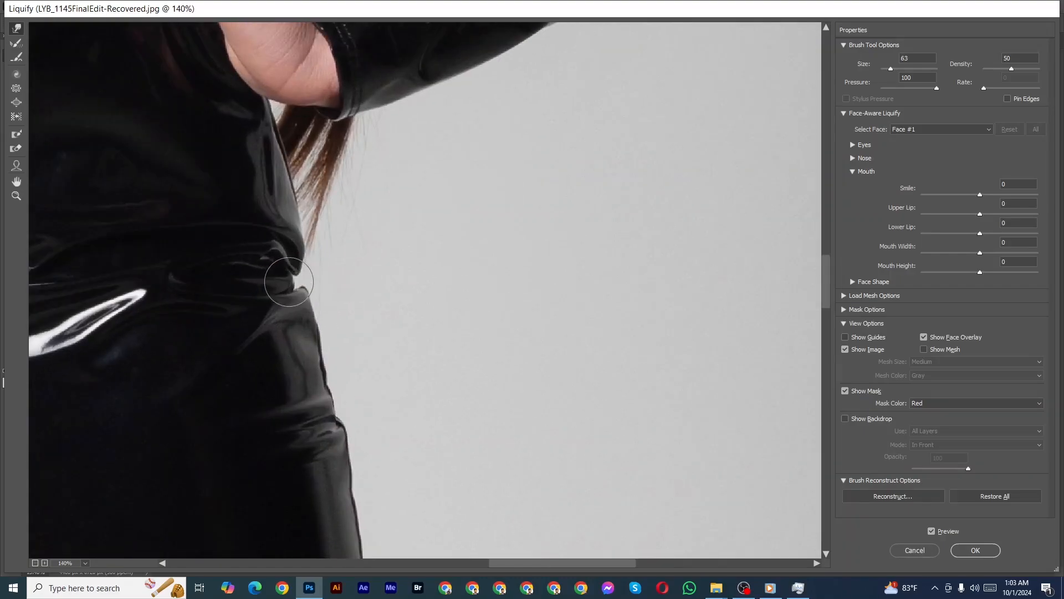
drag(288, 281, 275, 281)
drag(295, 293, 314, 274)
Step: Smooth the bumpy outer edge of the upper sleeve on the bent, hand-on-hip arm with the warp brush
scroll(314, 273, down, 4)
drag(421, 144, 267, 483)
drag(536, 357, 518, 357)
drag(516, 100, 582, 299)
scroll(585, 292, up, 4)
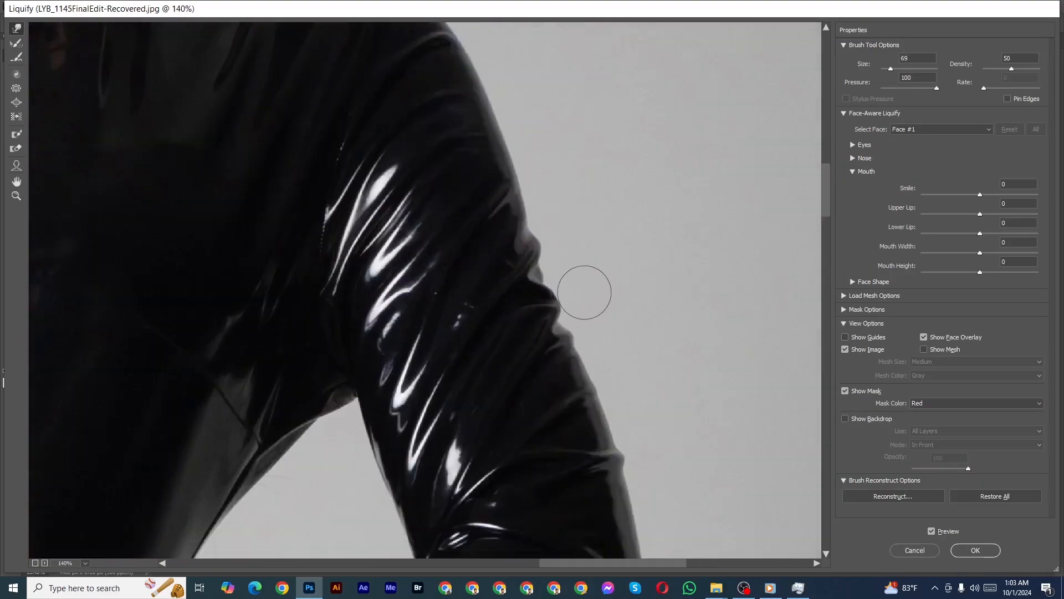
key(bracketright)
key(bracketright)
key(bracketright)
key(bracketright)
key(bracketright)
key(bracketright)
key(bracketright)
key(bracketright)
key(bracketleft)
key(bracketleft)
key(bracketleft)
key(bracketleft)
scroll(492, 264, down, 3)
Step: Even out the shoulder line between the collar and the sleeve using a warp brush of size 33
drag(407, 27, 461, 181)
scroll(485, 178, up, 5)
drag(316, 227, 478, 215)
key(bracketleft)
key(bracketleft)
key(bracketleft)
key(bracketleft)
key(bracketleft)
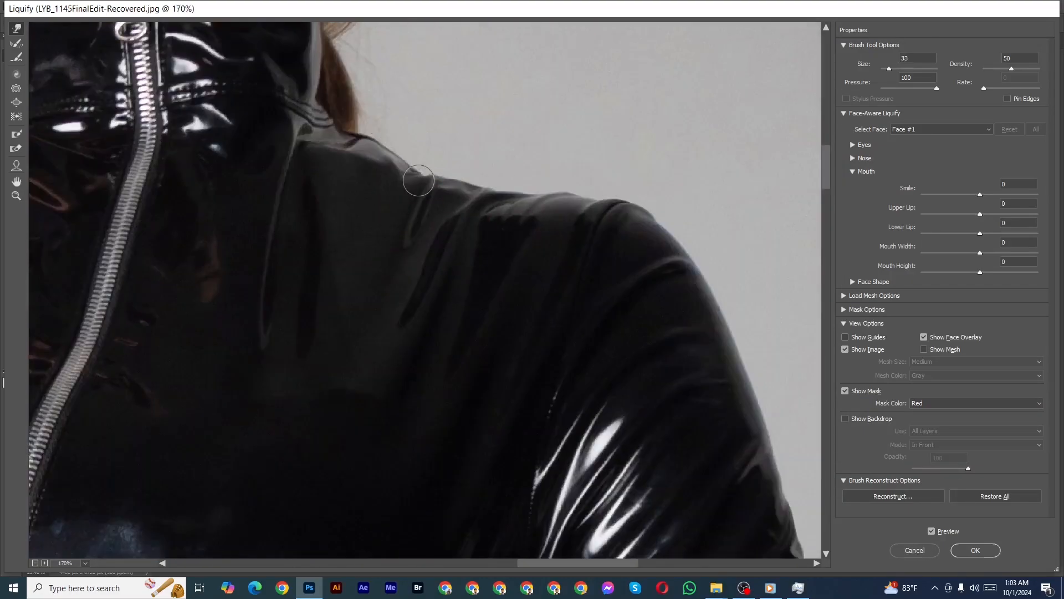
drag(277, 178, 670, 219)
scroll(261, 191, down, 3)
Step: Smooth the wrinkled outline of the raised arm's sleeve with a larger warp brush of size 114
key(bracketright)
key(bracketright)
key(bracketright)
key(bracketright)
key(bracketright)
scroll(266, 183, down, 1)
drag(266, 183, 472, 338)
scroll(355, 205, down, 1)
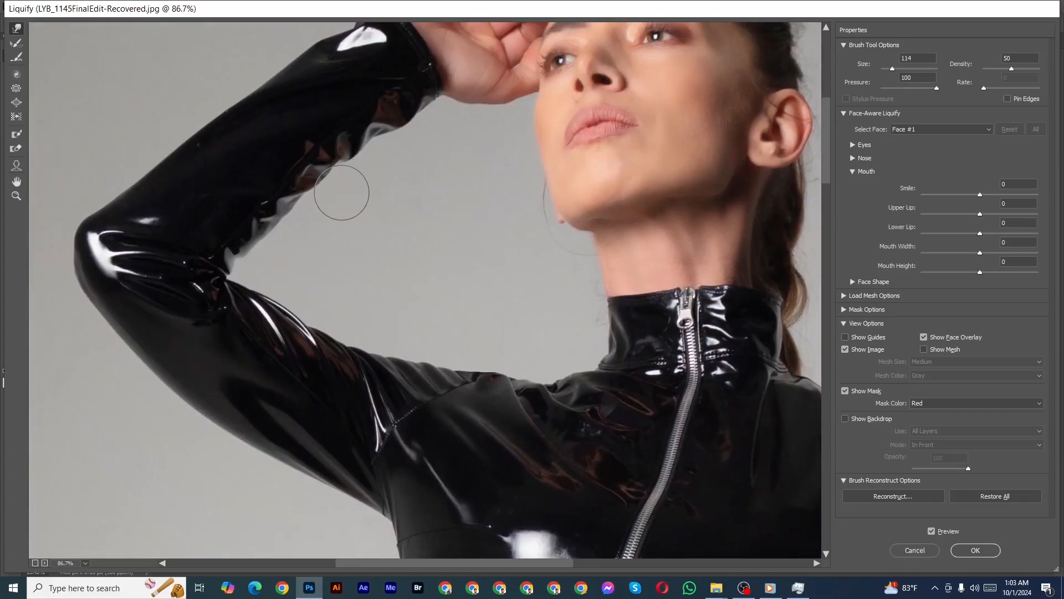
scroll(372, 150, down, 1)
drag(139, 260, 350, 308)
mouse_move(272, 323)
mouse_down()
mouse_move(288, 323)
mouse_move(244, 324)
mouse_up()
scroll(352, 355, down, 1)
drag(355, 526, 255, 34)
scroll(258, 356, down, 1)
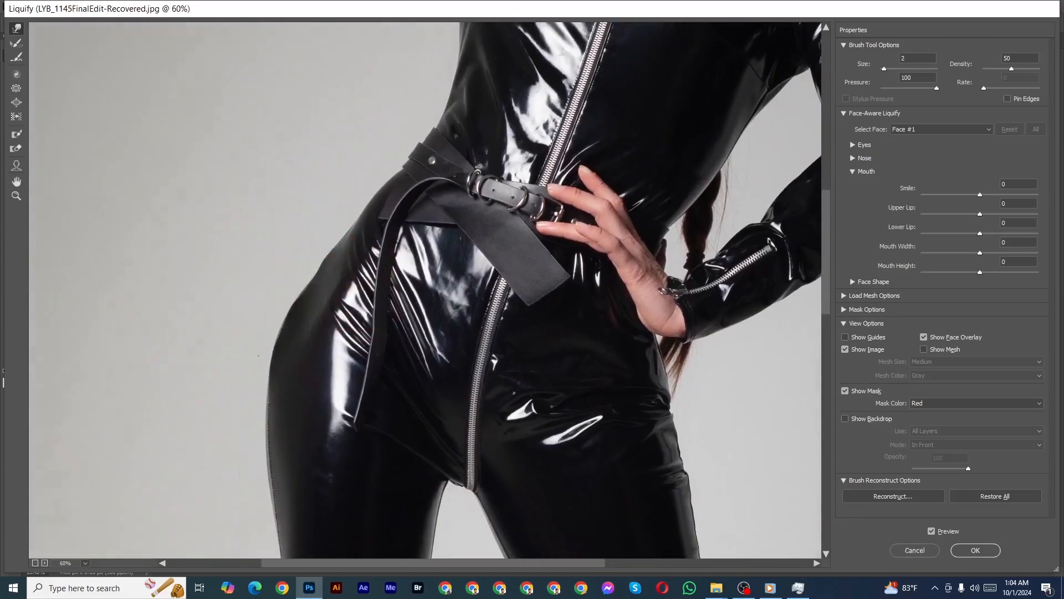
Step: Compare the warped suit with the original using the Liquify preview, and apply the Liquify edits
scroll(259, 356, up, 3)
drag(320, 250, 366, 250)
scroll(388, 239, down, 3)
drag(360, 488, 361, 83)
scroll(444, 277, down, 1)
drag(499, 416, 277, 122)
scroll(542, 355, down, 5)
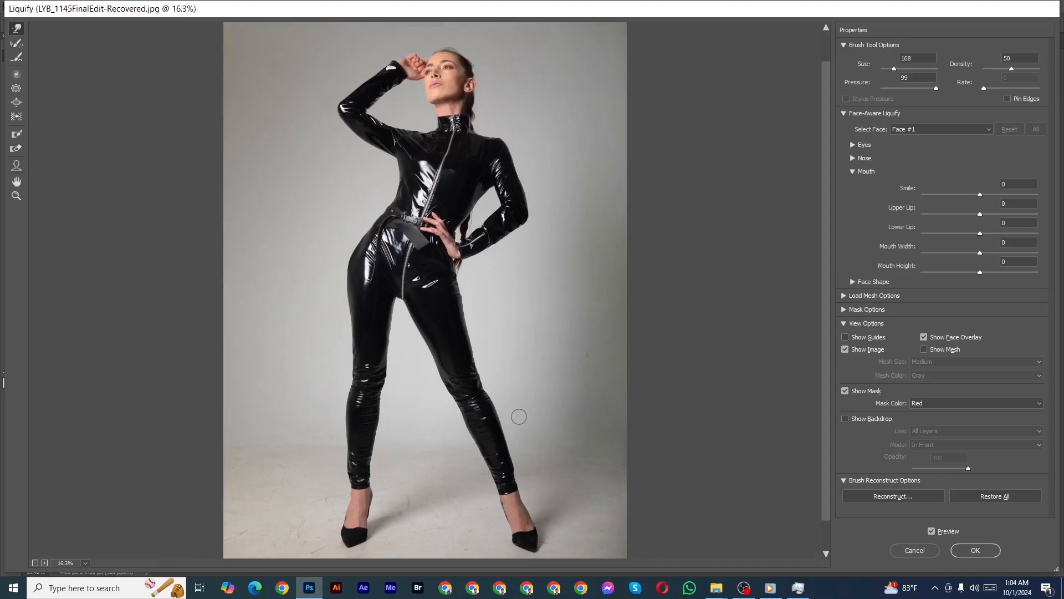
click(932, 531)
click(933, 532)
click(978, 551)
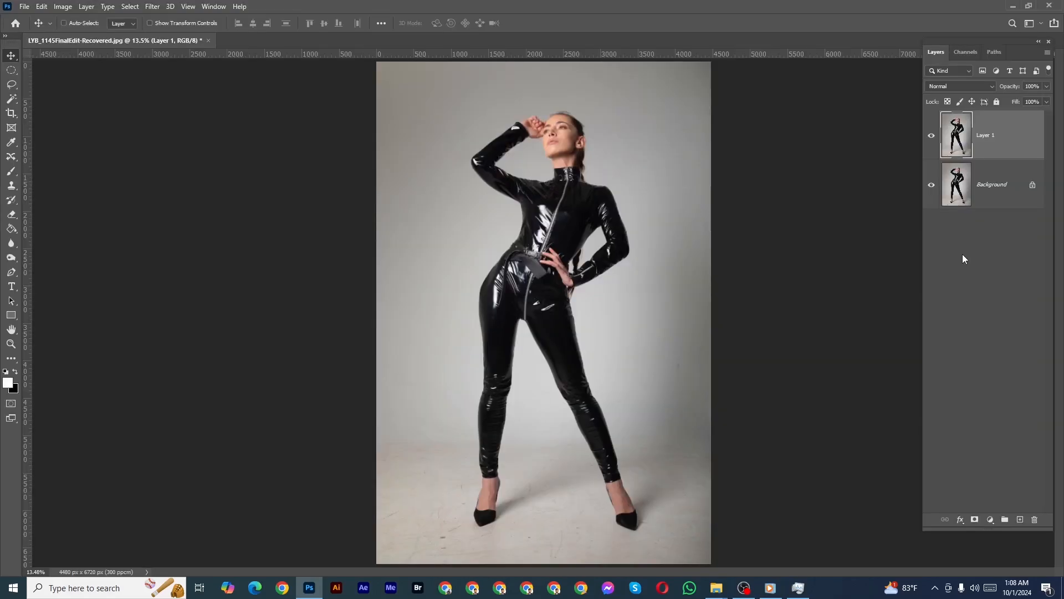
Step: Duplicate Layer 1 and apply the Dust & Scratches filter to the copy with radius 15 pixels and threshold 2
key(ctrl+j)
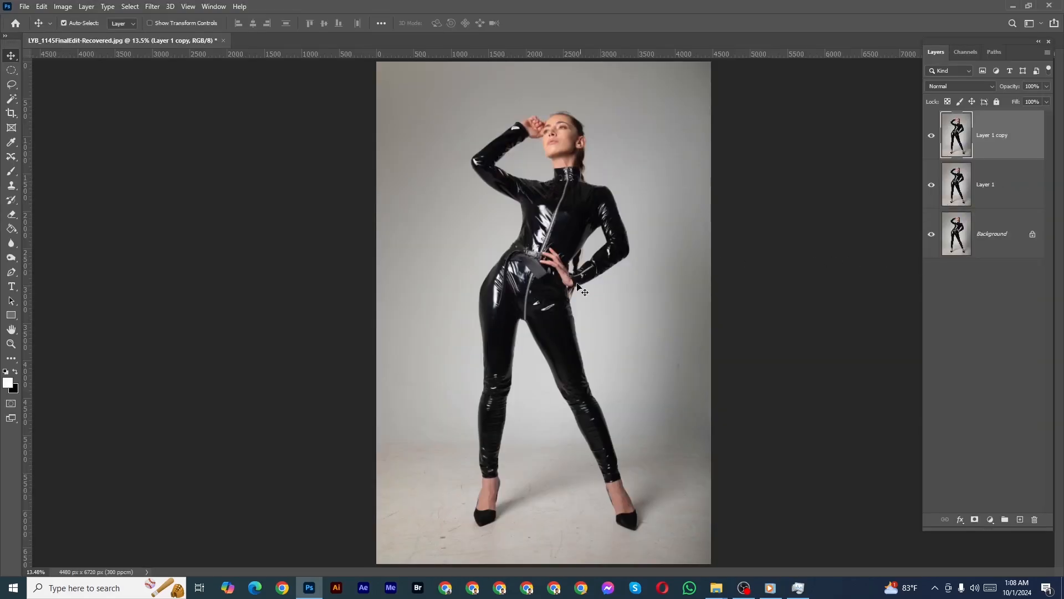
scroll(521, 485, up, 10)
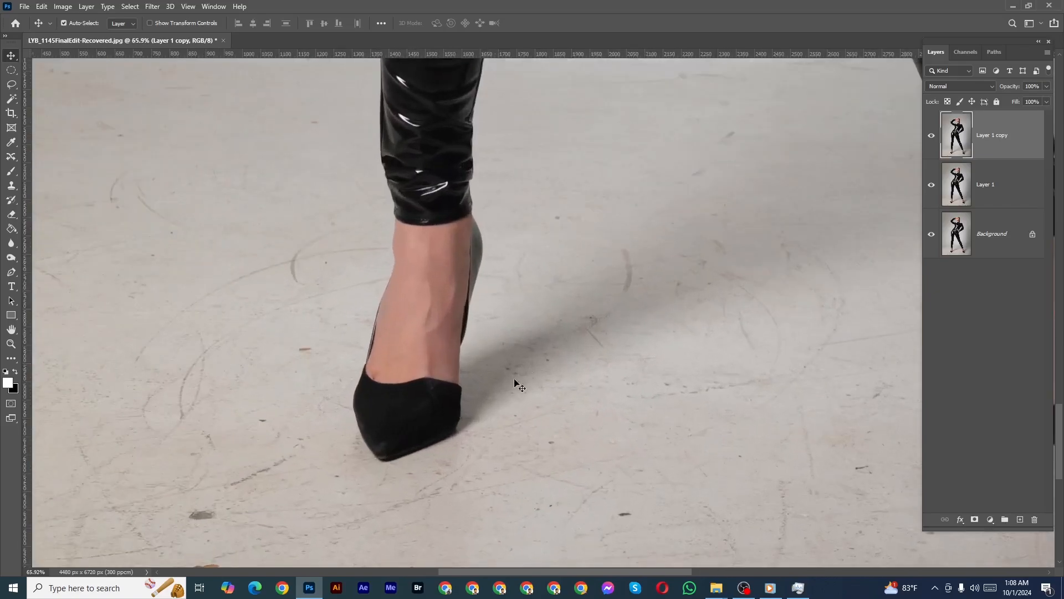
scroll(585, 350, down, 3)
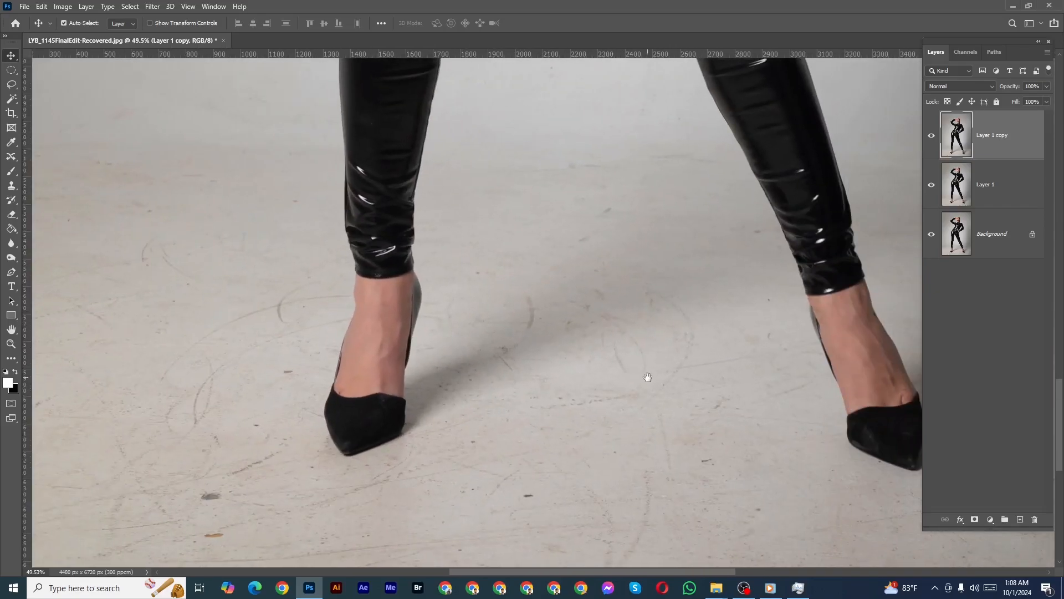
drag(647, 375, 548, 376)
key(ctrl+0)
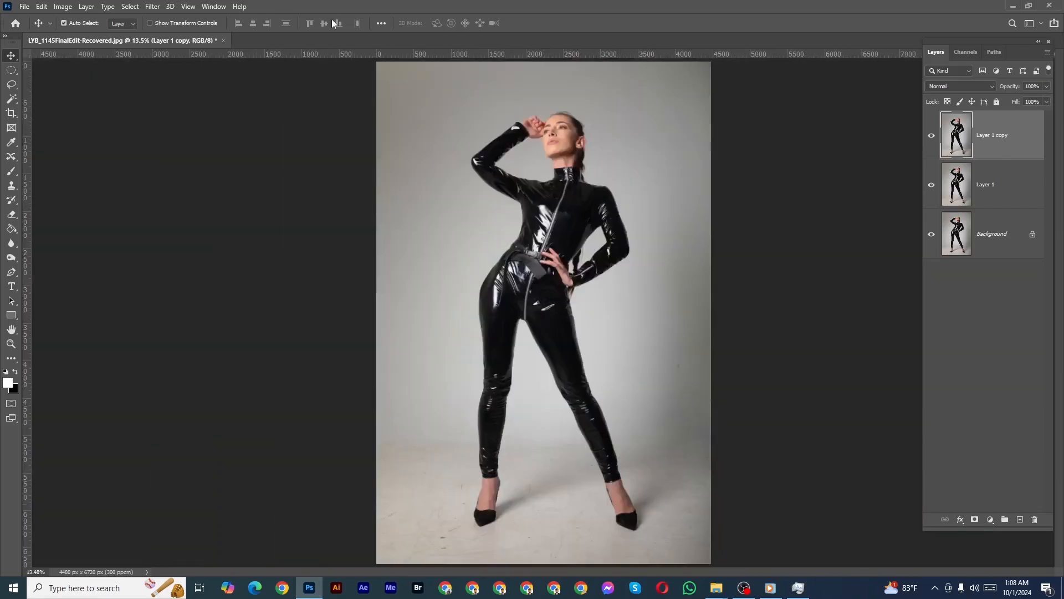
click(152, 6)
mouse_move(198, 199)
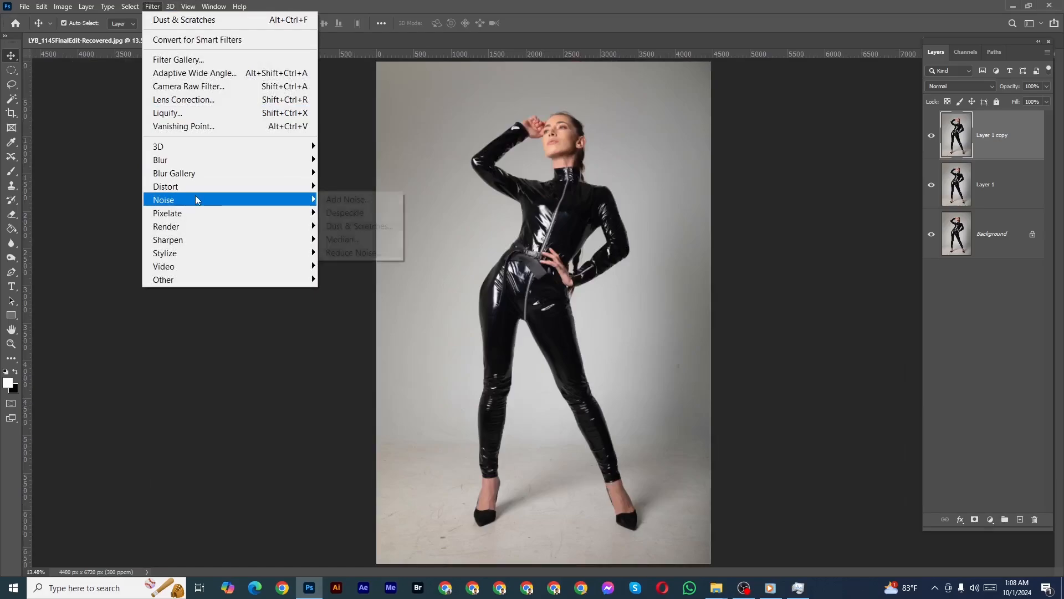
click(349, 226)
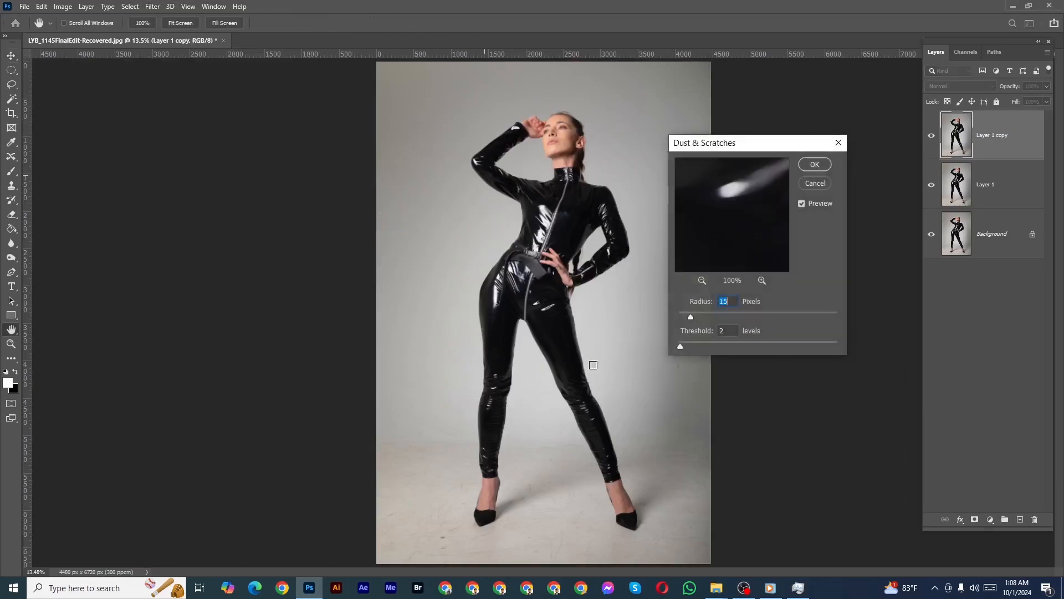
scroll(502, 511, up, 10)
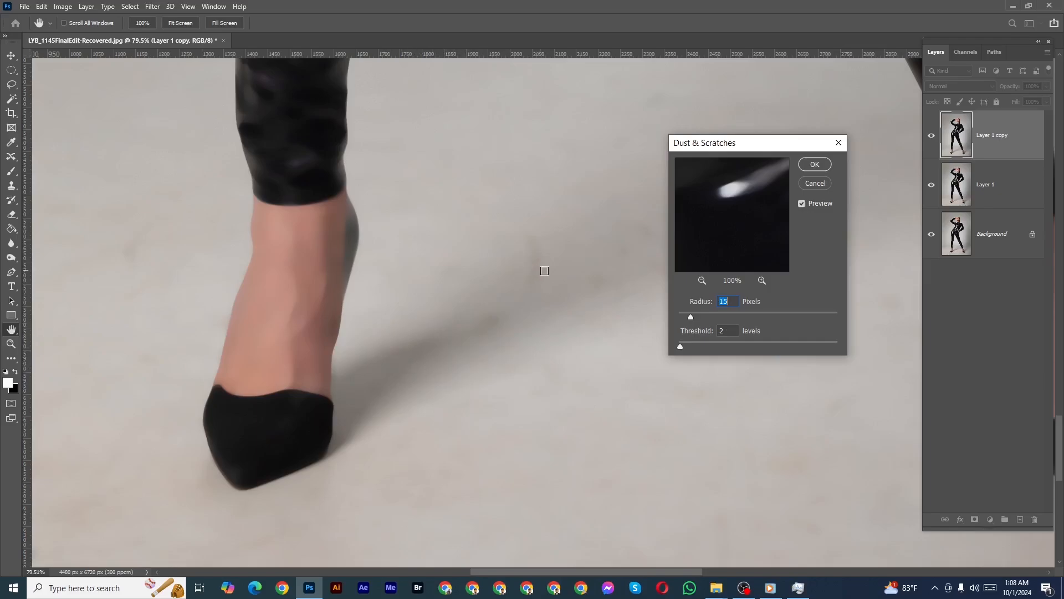
click(814, 165)
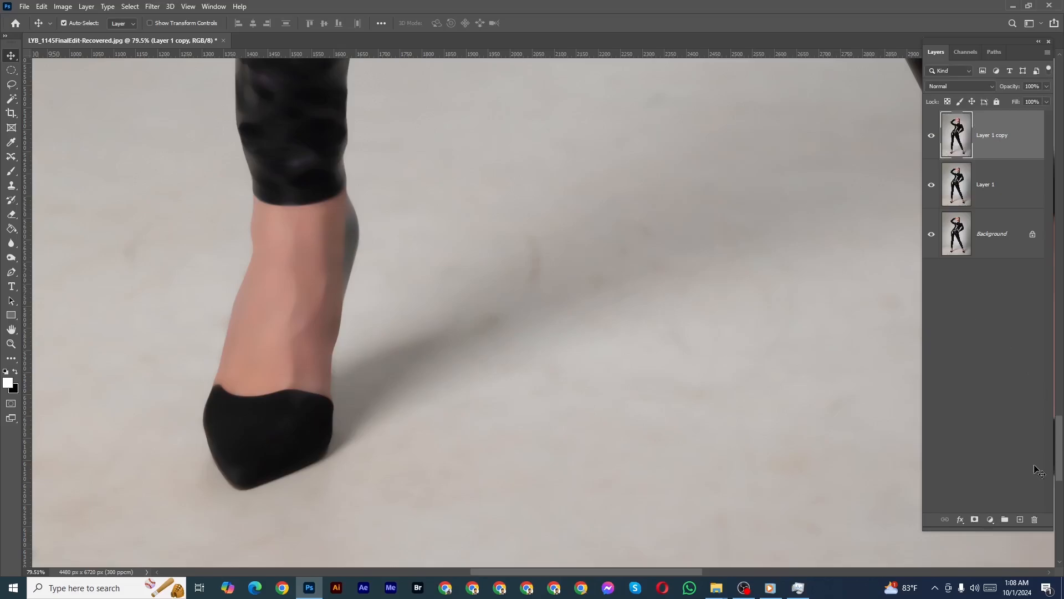
Step: Hide the filtered copy behind a black layer mask and set up a soft 190 px white brush for painting on it
alt+click(974, 520)
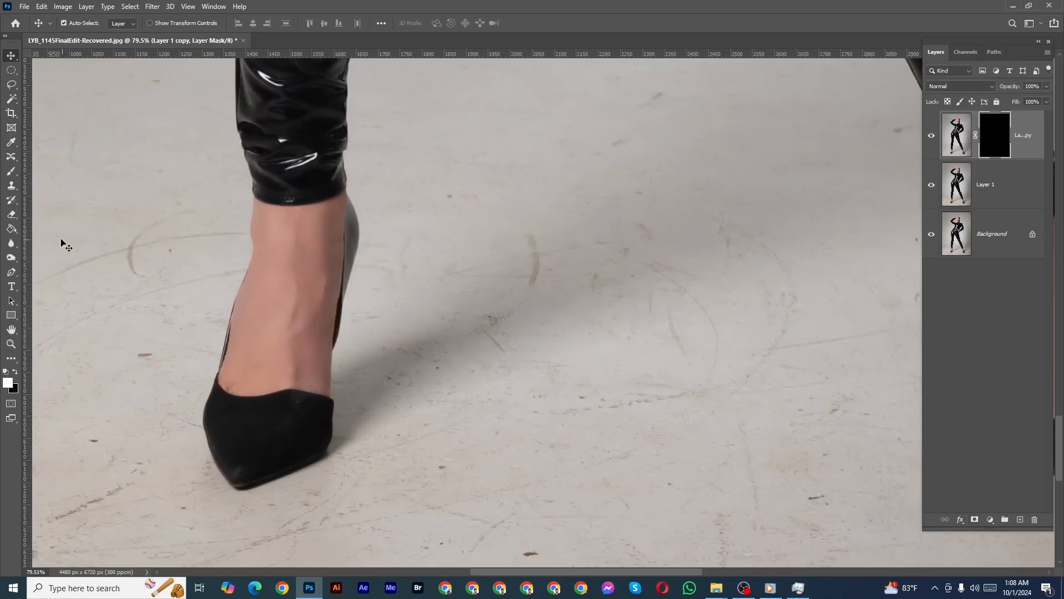
key(b)
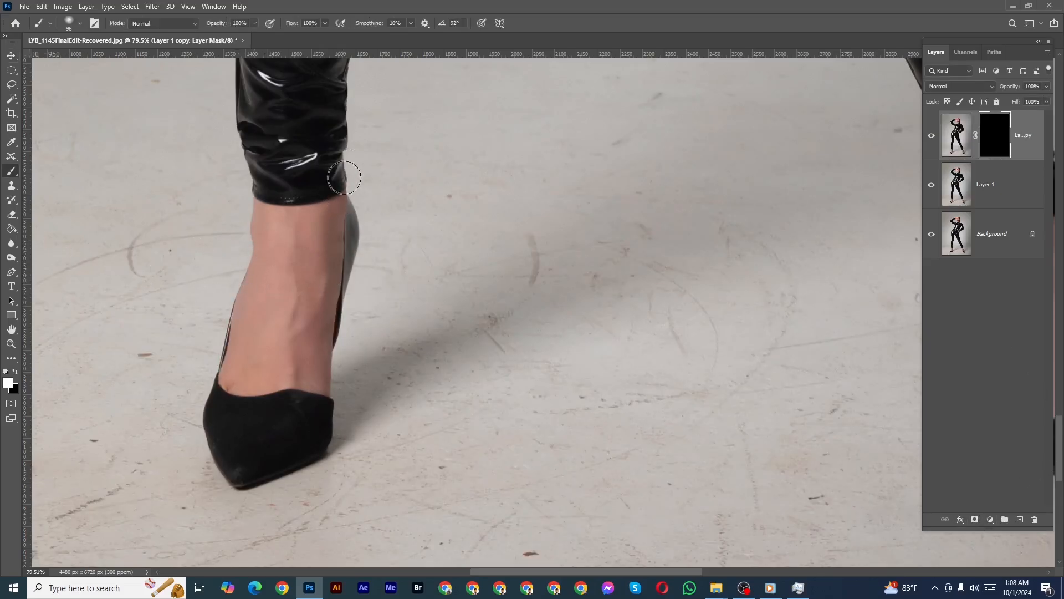
scroll(362, 192, down, 1)
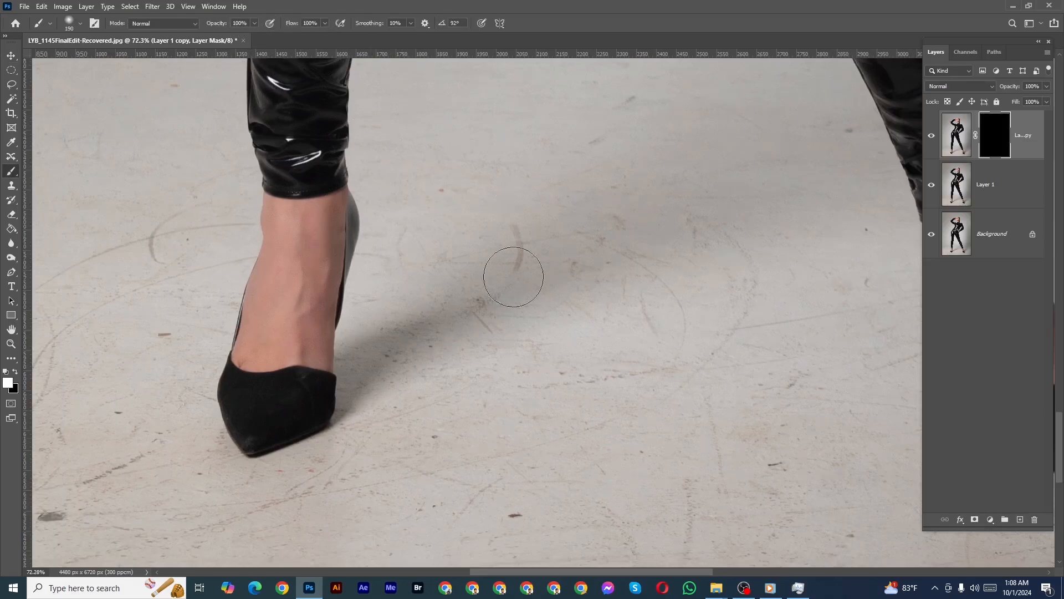
right_click(511, 286)
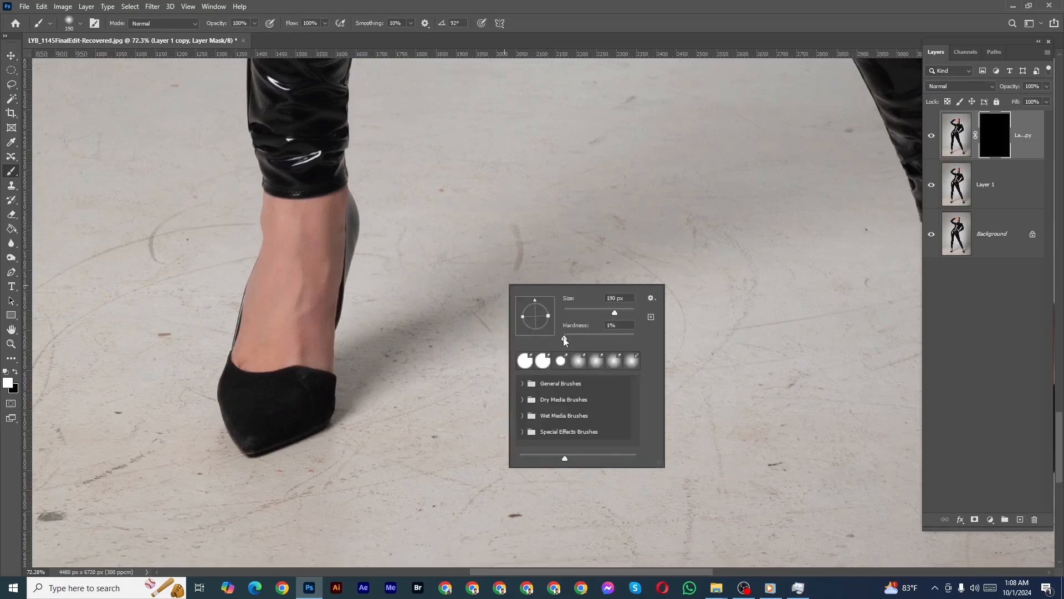
drag(565, 340, 554, 339)
click(994, 355)
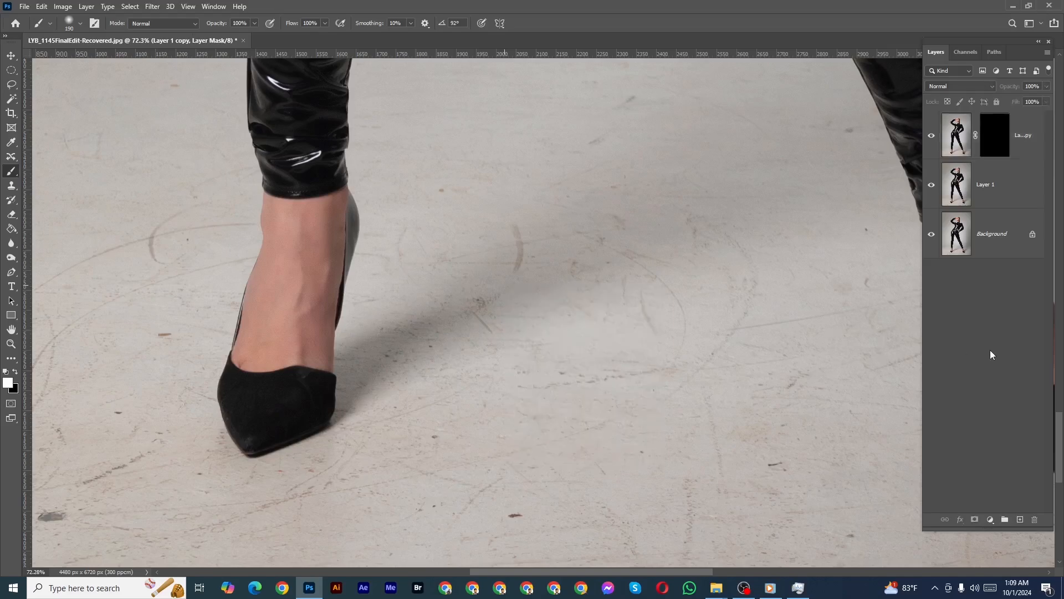
scroll(381, 340, up, 3)
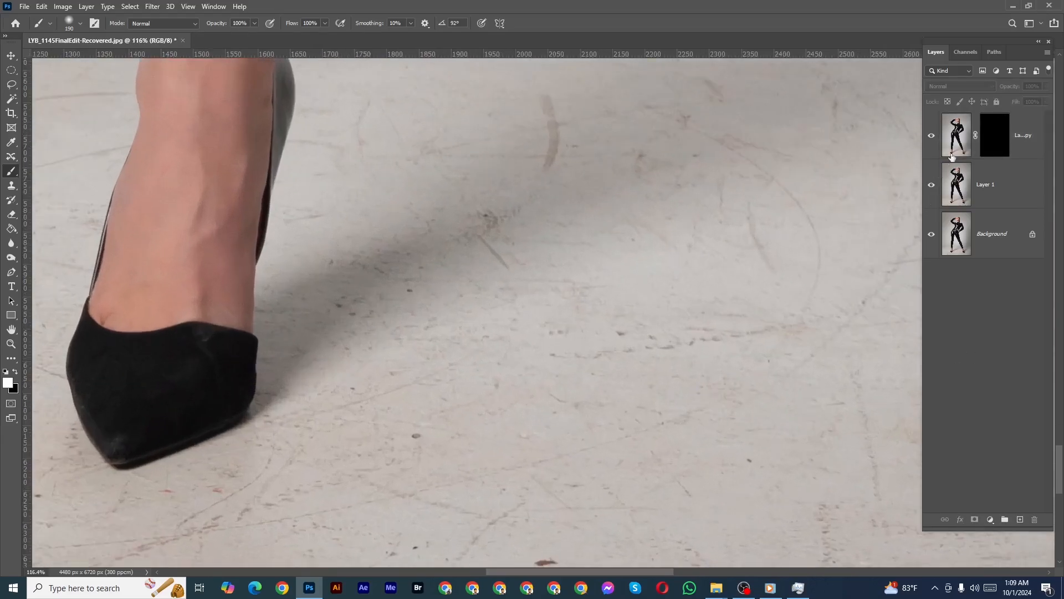
click(993, 136)
Step: Paint the smoothed floor into the mask around the toe and inner side of the left shoe with a 154 px brush
scroll(452, 345, up, 3)
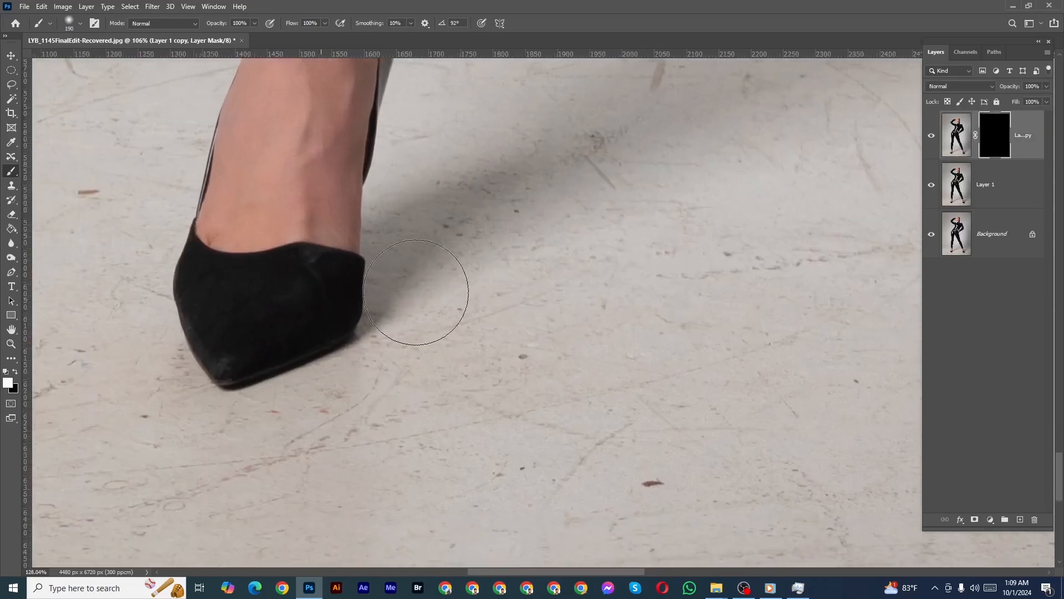
alt+right_click(448, 316)
scroll(408, 335, down, 4)
scroll(307, 418, up, 3)
alt+right_click(309, 419)
mouse_move(256, 423)
mouse_down()
mouse_move(370, 383)
mouse_move(365, 372)
mouse_move(441, 314)
mouse_up()
drag(429, 322, 391, 383)
alt+right_click(391, 383)
drag(434, 258, 407, 353)
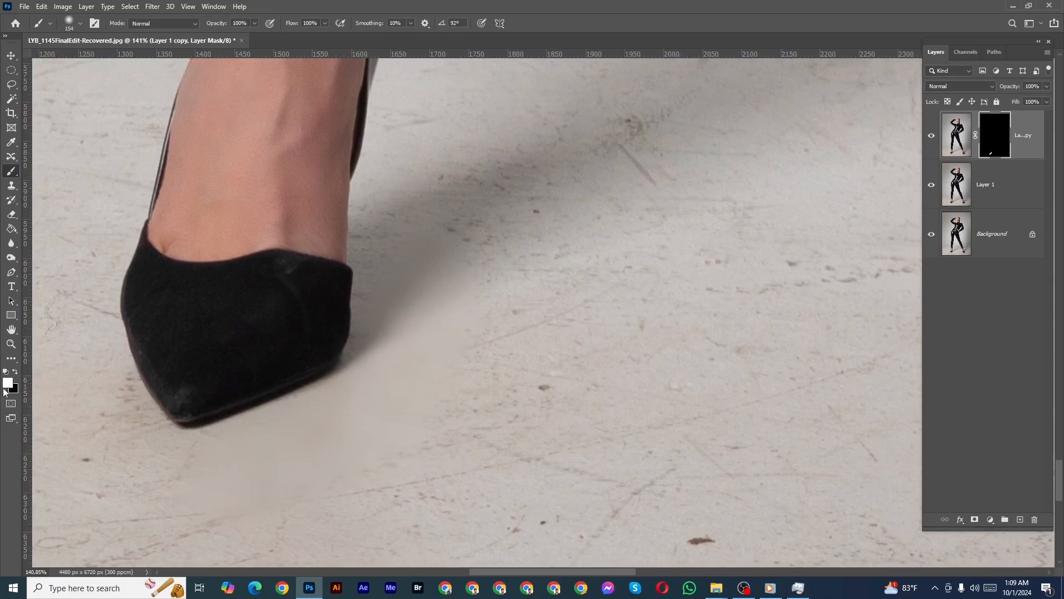
Step: Extend the mask painting over the floor shadow directly beside the left shoe's heel
mouse_move(326, 318)
mouse_down()
mouse_move(323, 373)
mouse_move(305, 409)
mouse_up()
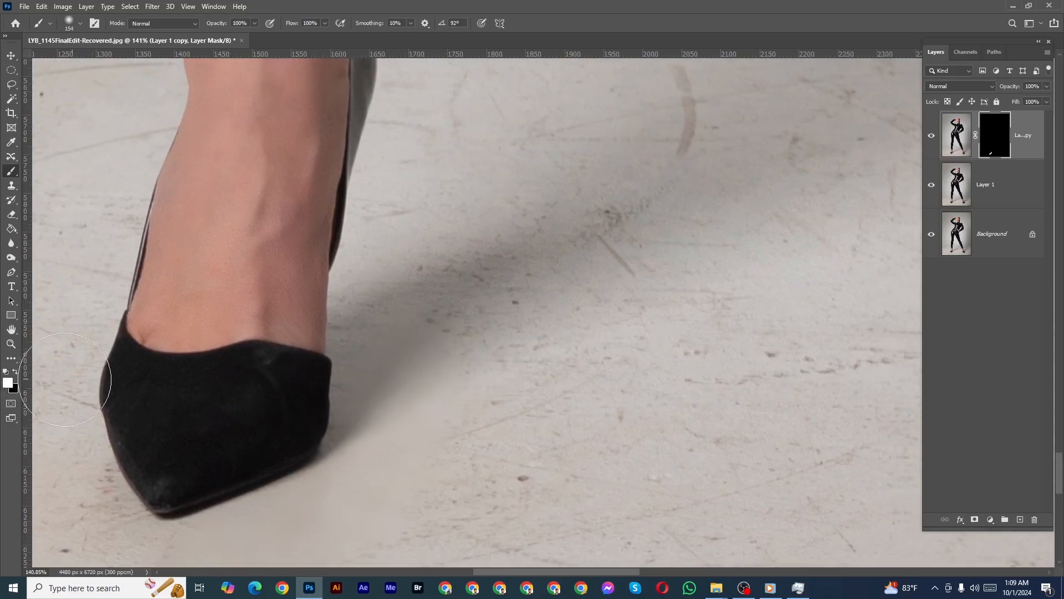
drag(459, 393, 417, 432)
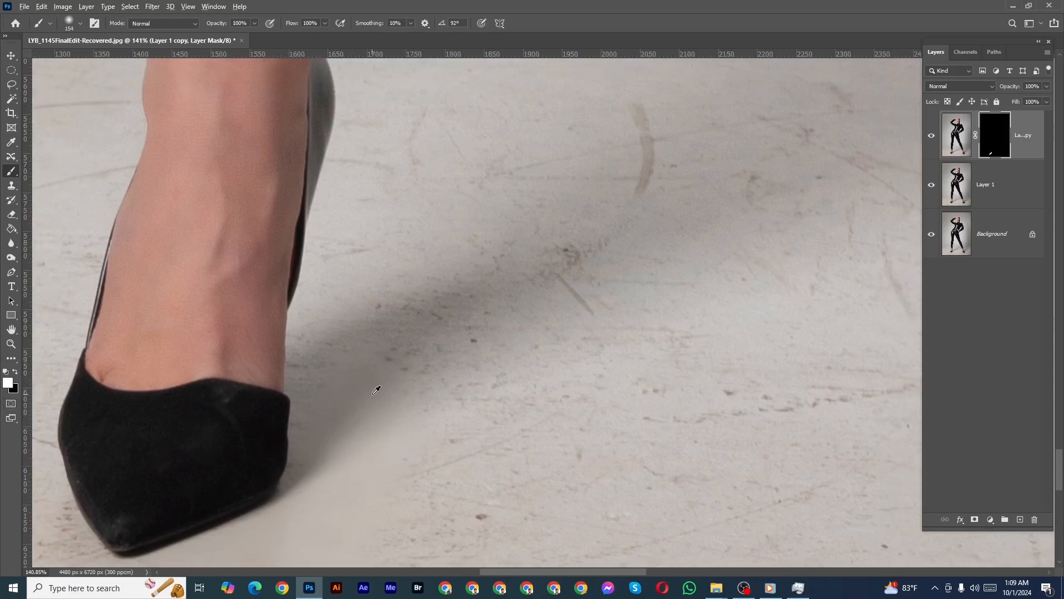
drag(374, 394, 331, 410)
drag(349, 321, 403, 331)
drag(408, 331, 410, 299)
Step: Paint white on the mask along the shadow running across the floor between the feet to smooth its scratches
scroll(527, 337, down, 2)
drag(474, 328, 548, 328)
drag(440, 447, 587, 163)
drag(537, 233, 525, 391)
mouse_move(475, 359)
mouse_down()
mouse_move(417, 380)
mouse_move(408, 368)
mouse_move(535, 192)
mouse_up()
scroll(561, 308, down, 2)
drag(471, 308, 354, 292)
drag(445, 317, 513, 327)
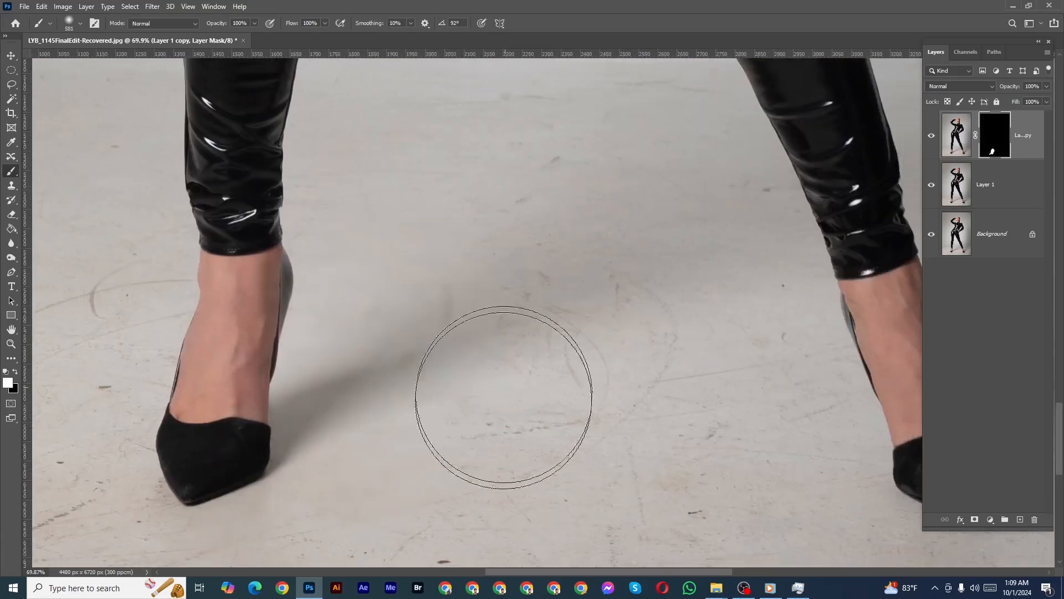
Step: Reveal the smoothing over the remaining scratched floor between the two lower legs with a larger brush
mouse_move(504, 397)
mouse_down()
mouse_move(548, 240)
mouse_move(569, 218)
mouse_move(509, 332)
mouse_up()
drag(532, 318, 485, 331)
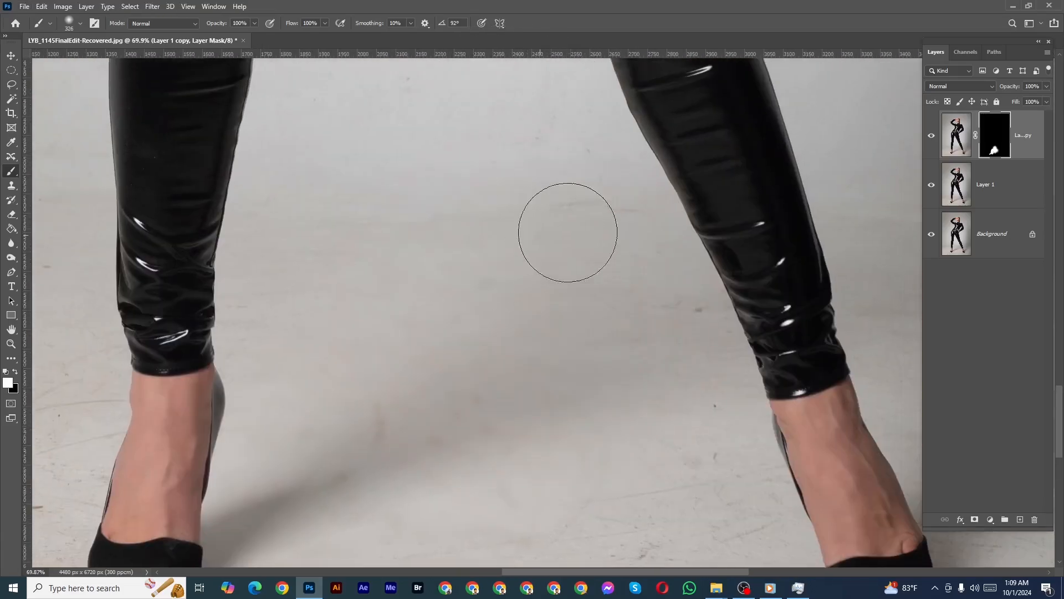
scroll(620, 242, down, 3)
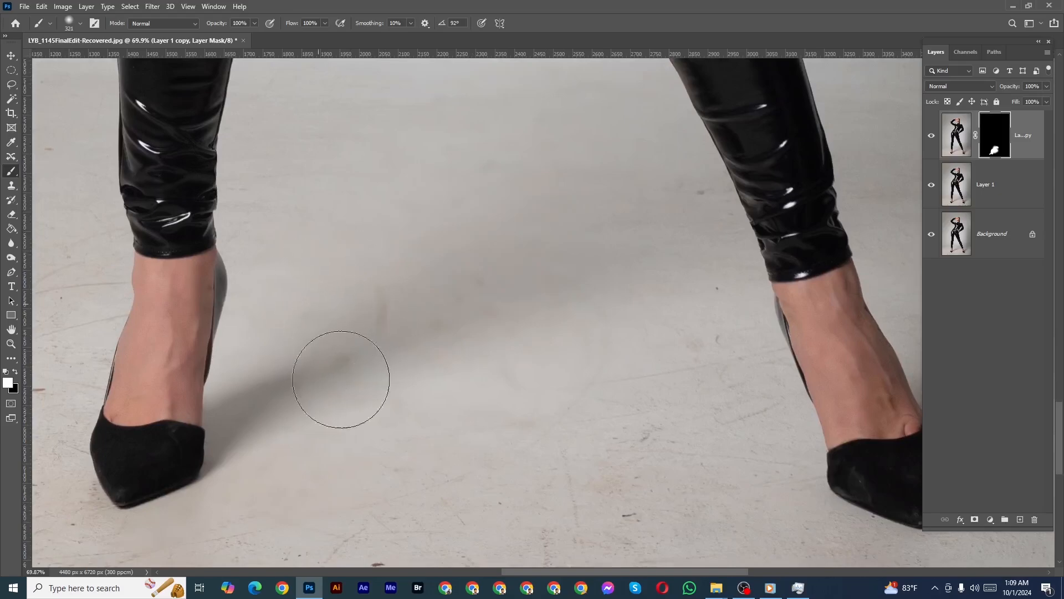
scroll(398, 341, down, 2)
drag(475, 309, 510, 305)
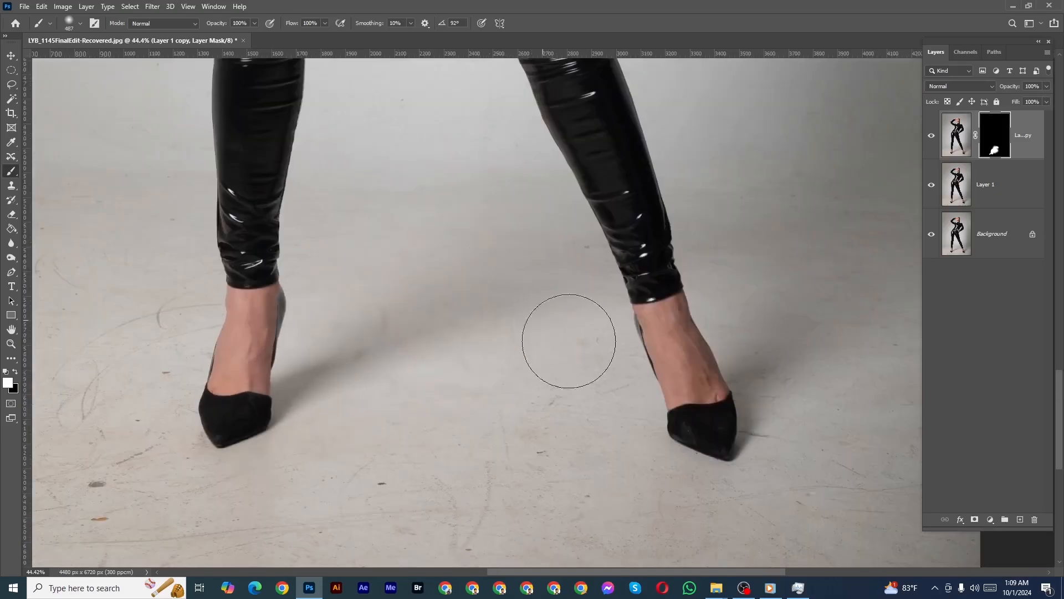
Step: Paint the mask along the outer edge of the right shoe, starting with a small 70 px brush
scroll(576, 333, up, 4)
drag(603, 344, 488, 362)
mouse_move(559, 333)
mouse_down()
mouse_move(534, 342)
mouse_move(513, 333)
mouse_up()
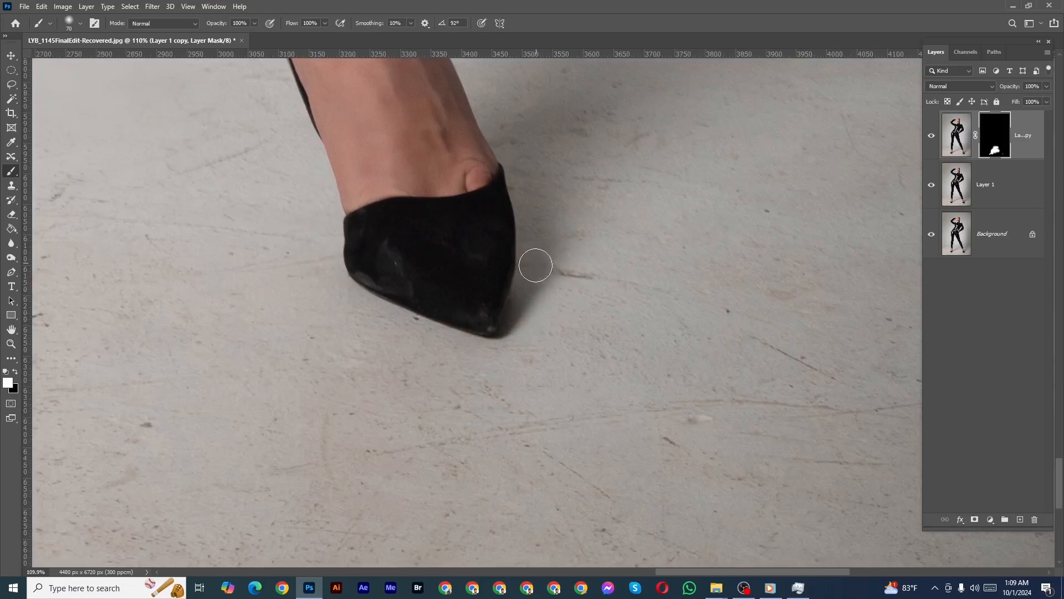
mouse_move(575, 281)
mouse_down()
mouse_move(626, 280)
mouse_move(582, 261)
mouse_up()
mouse_move(593, 283)
mouse_down()
mouse_move(616, 317)
mouse_move(536, 365)
mouse_up()
mouse_move(665, 251)
mouse_down()
mouse_move(651, 388)
mouse_move(550, 316)
mouse_move(630, 297)
mouse_up()
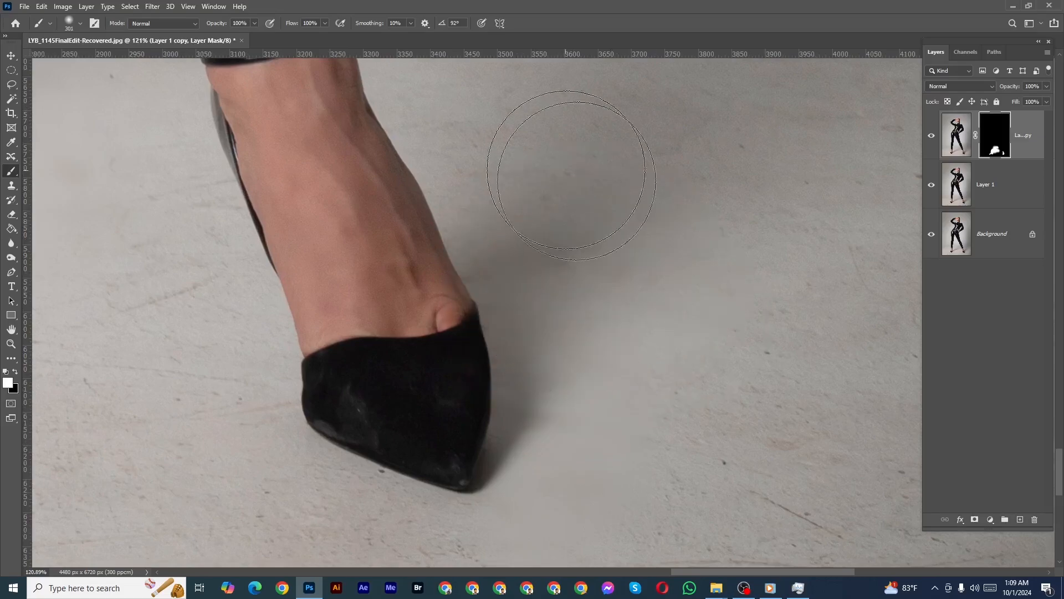
Step: Blend the smoothing over the floor shadow outside the right ankle with a larger brush on the mask
scroll(677, 273, down, 3)
drag(611, 343, 653, 357)
mouse_move(543, 302)
mouse_down()
mouse_move(744, 325)
mouse_move(604, 347)
mouse_up()
drag(601, 298, 591, 307)
scroll(663, 308, down, 5)
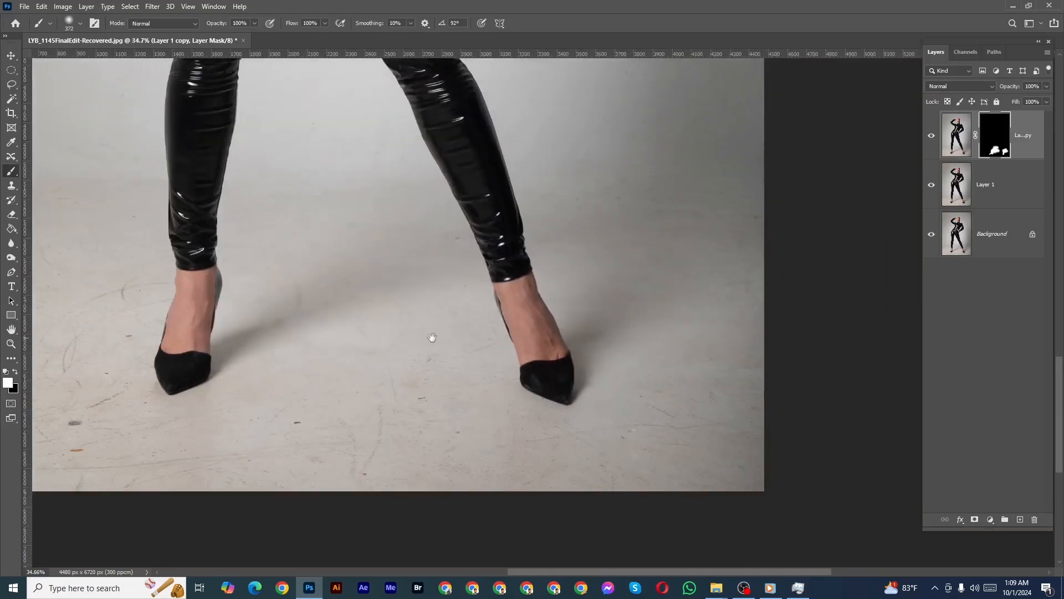
Step: Apply the layer mask to the filtered copy and merge the copy down into Layer 1
drag(309, 286, 331, 288)
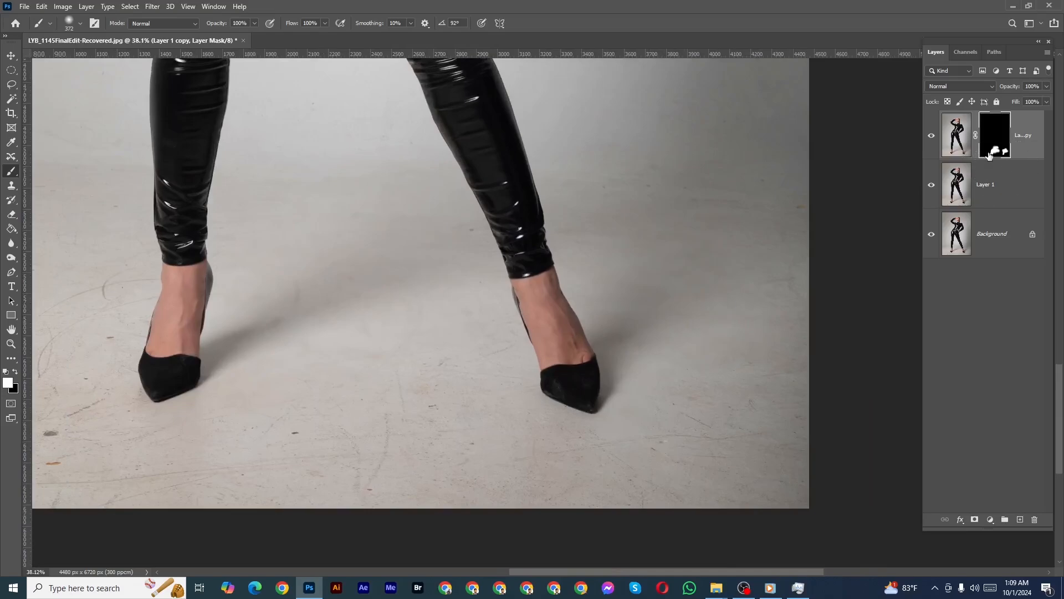
right_click(993, 145)
click(995, 171)
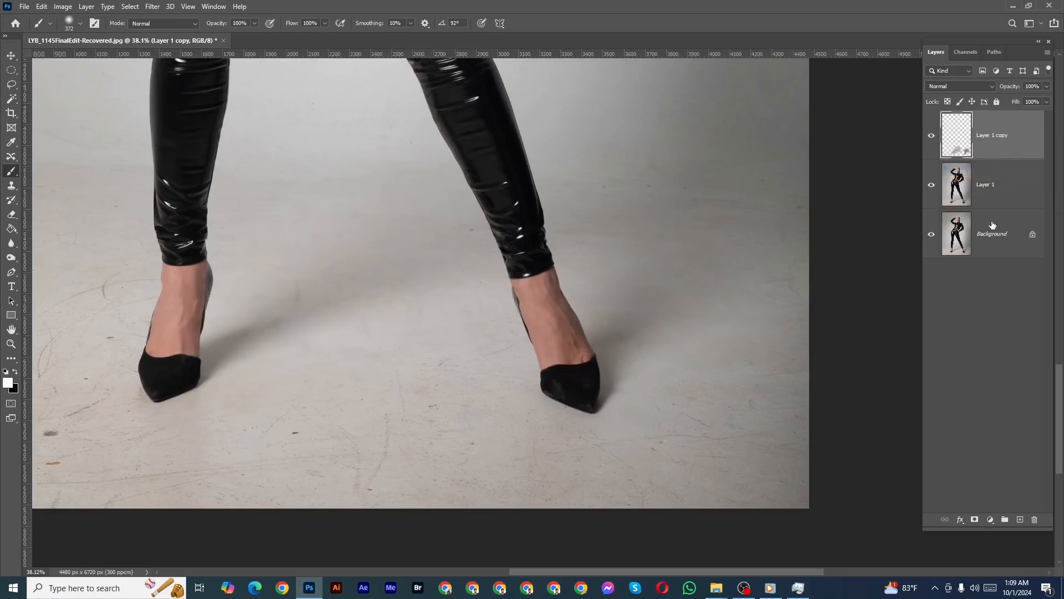
key(ctrl+e)
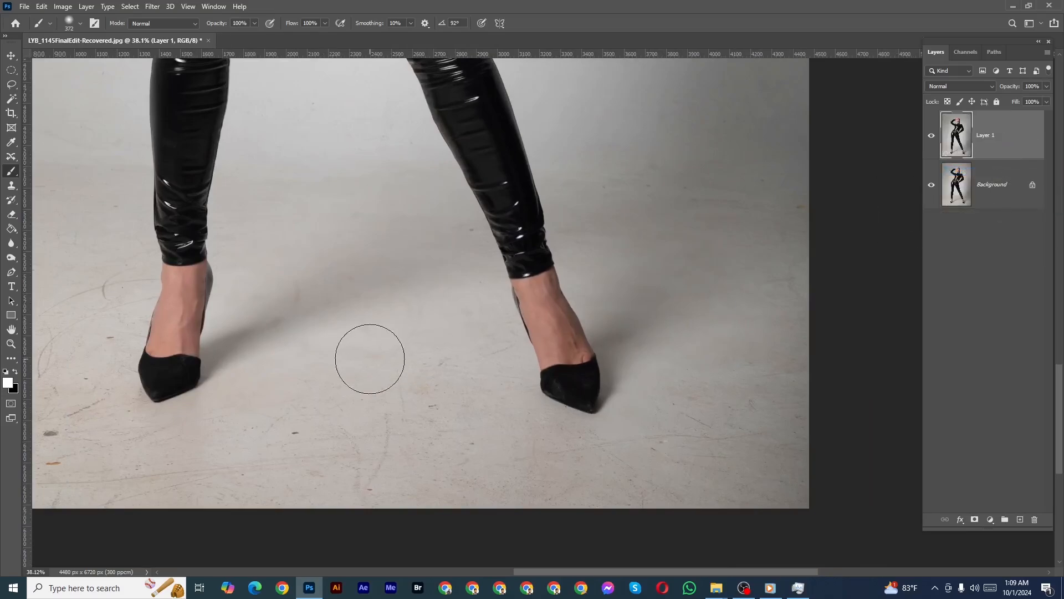
Step: Use the Patch tool to replace the vertical smudge in the shadow between the feet with clean floor
scroll(369, 356, up, 3)
drag(761, 358, 554, 358)
scroll(676, 359, up, 2)
scroll(676, 359, down, 2)
drag(391, 360, 786, 355)
scroll(393, 296, up, 2)
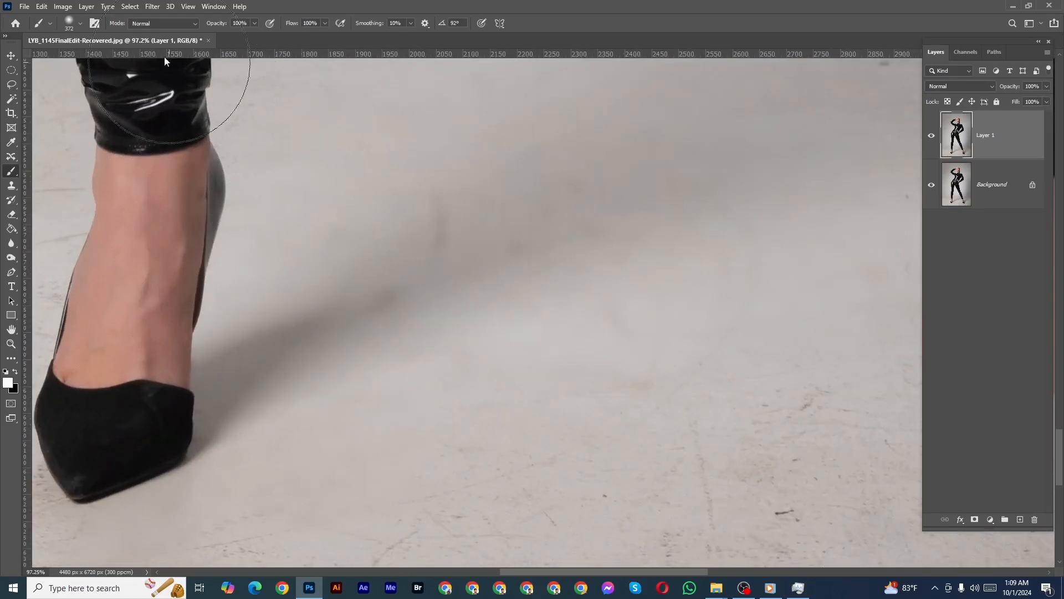
click(15, 158)
click(58, 178)
scroll(388, 244, up, 1)
scroll(387, 243, right, 1)
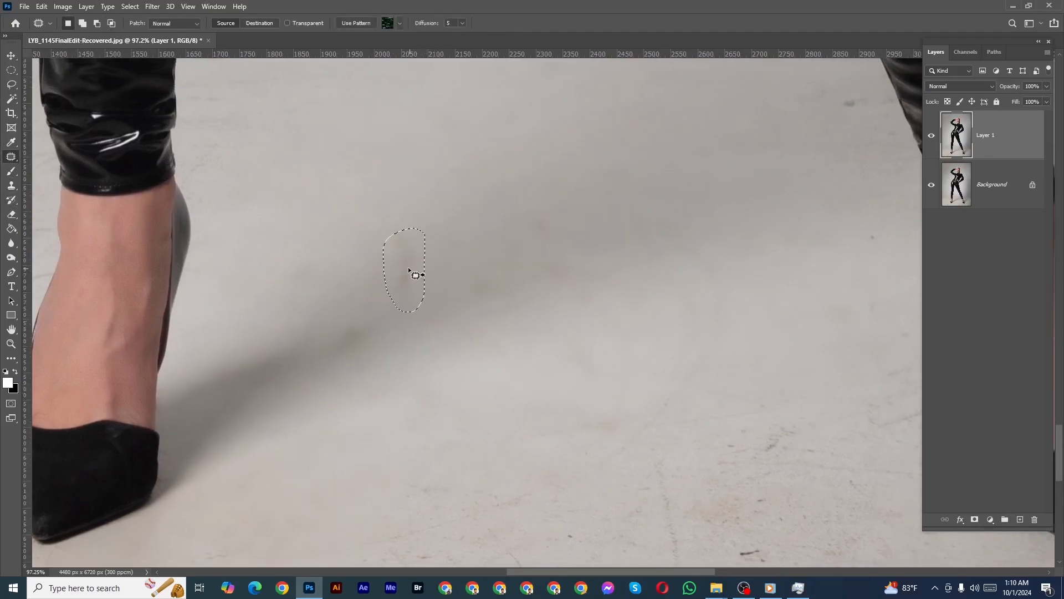
drag(409, 270, 462, 226)
Step: Patch the dark blotch in the shadow near the left shoe with nearby clean floor and clear the selection
drag(361, 349, 404, 274)
drag(433, 251, 433, 252)
scroll(485, 219, down, 3)
scroll(384, 262, up, 2)
key(ctrl+d)
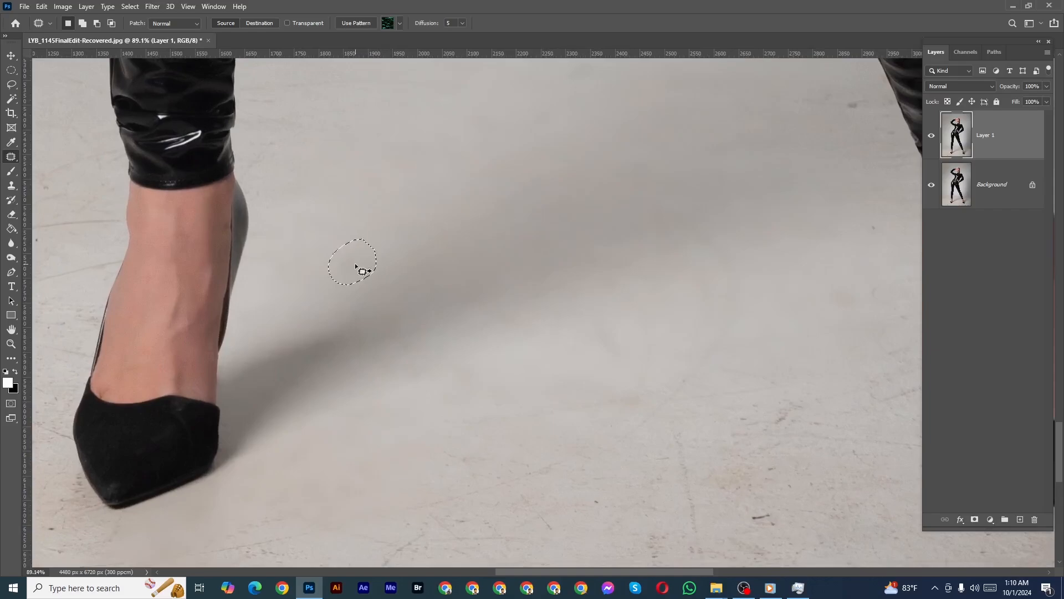
Step: Use the Patch tool to replace the blotches in the floor shadow beside the right-hand shoe with clean floor, then clear the selection
scroll(425, 211, down, 3)
scroll(527, 324, up, 5)
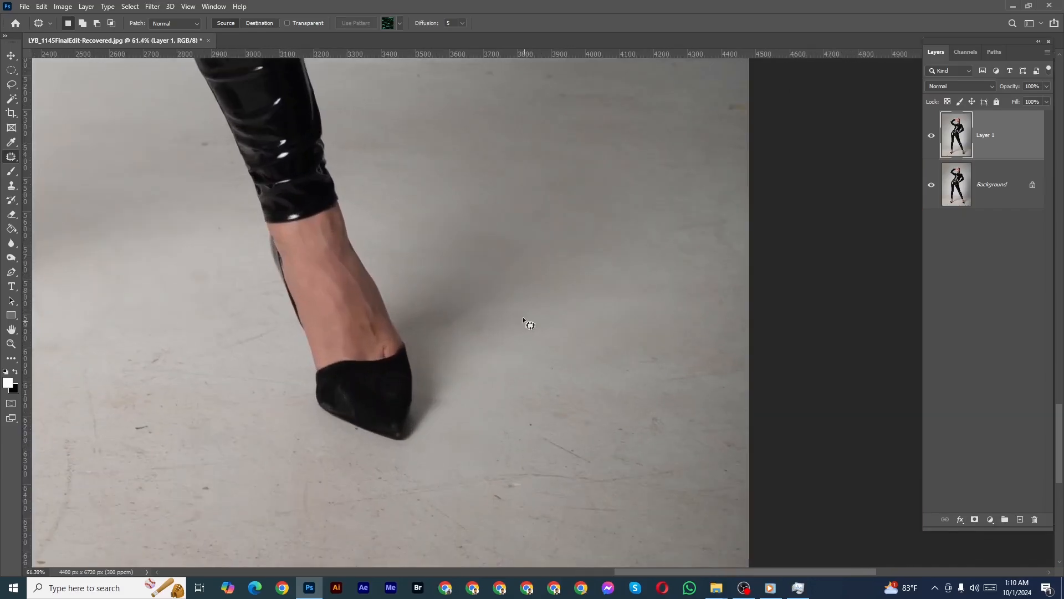
drag(511, 302, 460, 370)
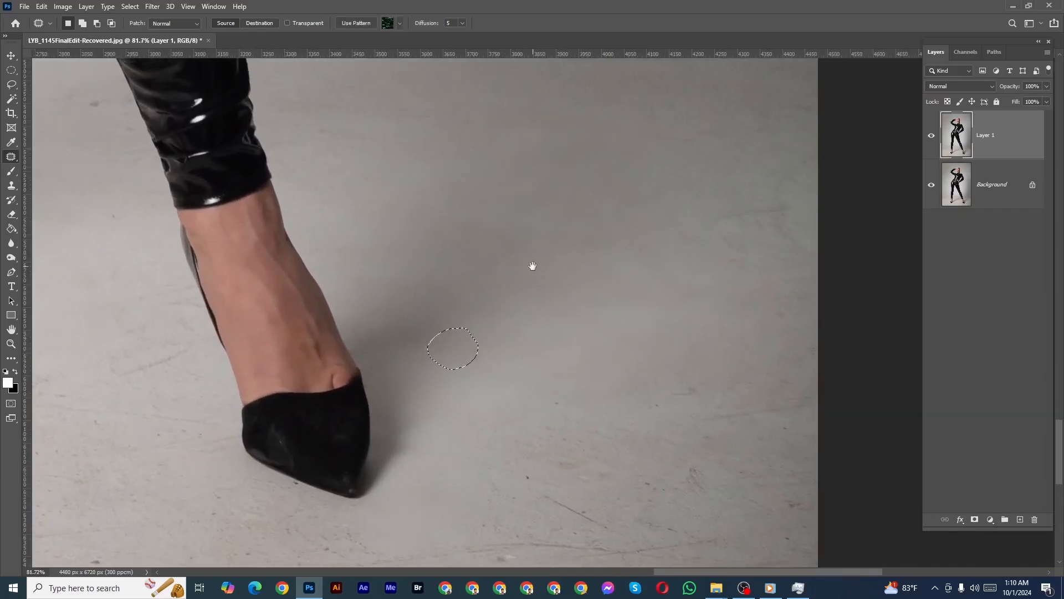
drag(522, 265, 491, 326)
drag(485, 284, 464, 289)
drag(480, 302, 488, 354)
key(ctrl+d)
Step: Patch two more small marks in the shadow beside the right-hand ankle with nearby floor, deselecting after each
drag(531, 243, 525, 251)
drag(503, 265, 493, 292)
key(ctrl+d)
mouse_move(424, 299)
mouse_down()
mouse_move(372, 311)
mouse_move(426, 287)
mouse_up()
drag(402, 296, 406, 323)
key(ctrl+d)
scroll(442, 301, down, 4)
scroll(497, 281, up, 2)
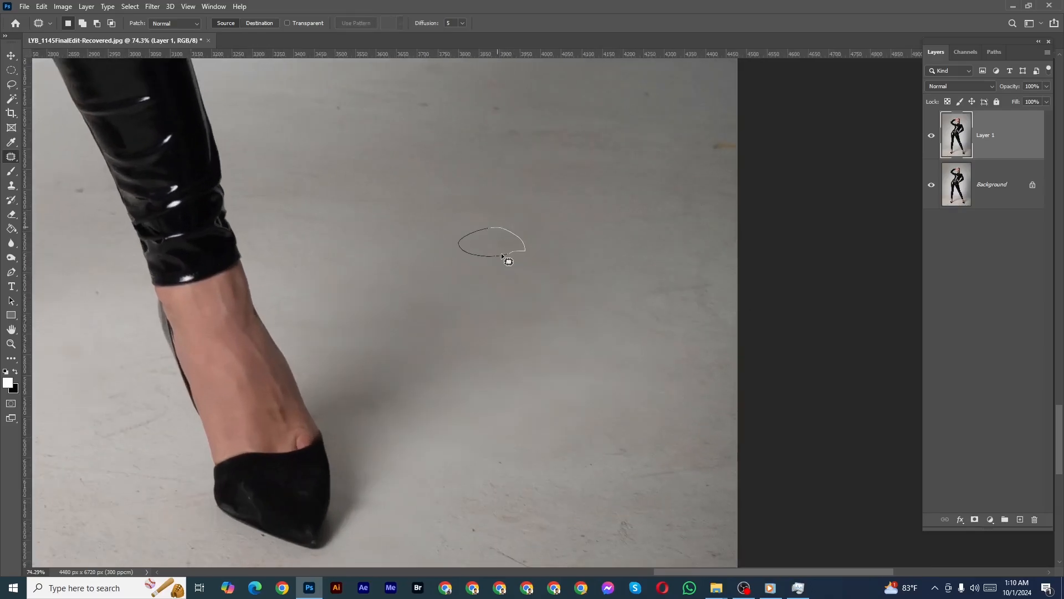
Step: Patch the remaining uneven spots on the floor between the right-hand leg and the photo's edge with clean floor
drag(495, 250, 470, 283)
key(ctrl+d)
mouse_move(554, 319)
mouse_down()
mouse_move(503, 311)
mouse_move(550, 313)
mouse_up()
drag(530, 316, 530, 297)
key(ctrl+d)
Step: Duplicate Layer 1 to get a separate copy for the model cutout
scroll(488, 310, down, 7)
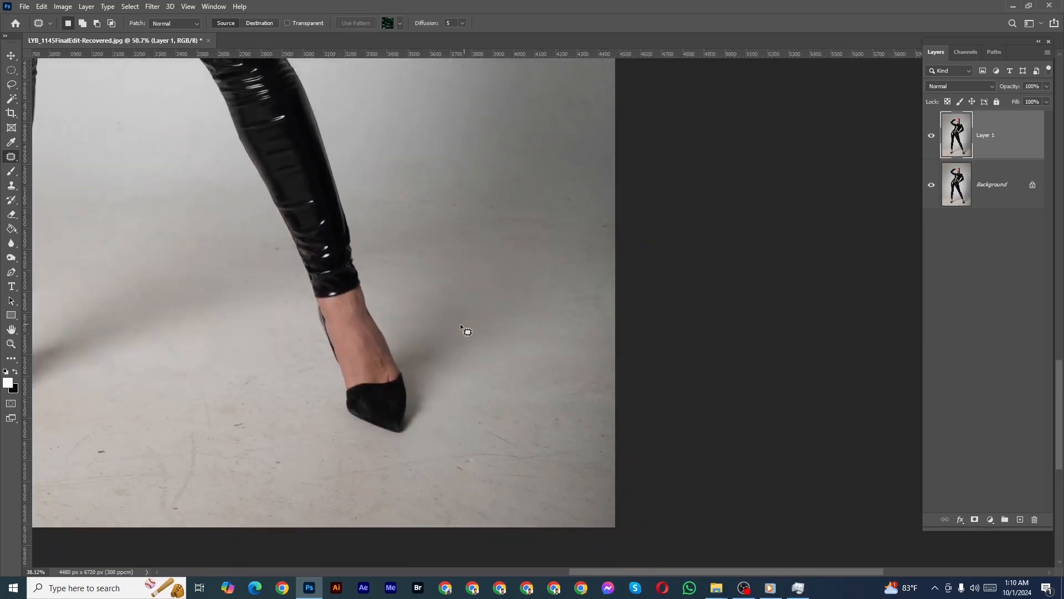
scroll(466, 330, down, 5)
key(ctrl+0)
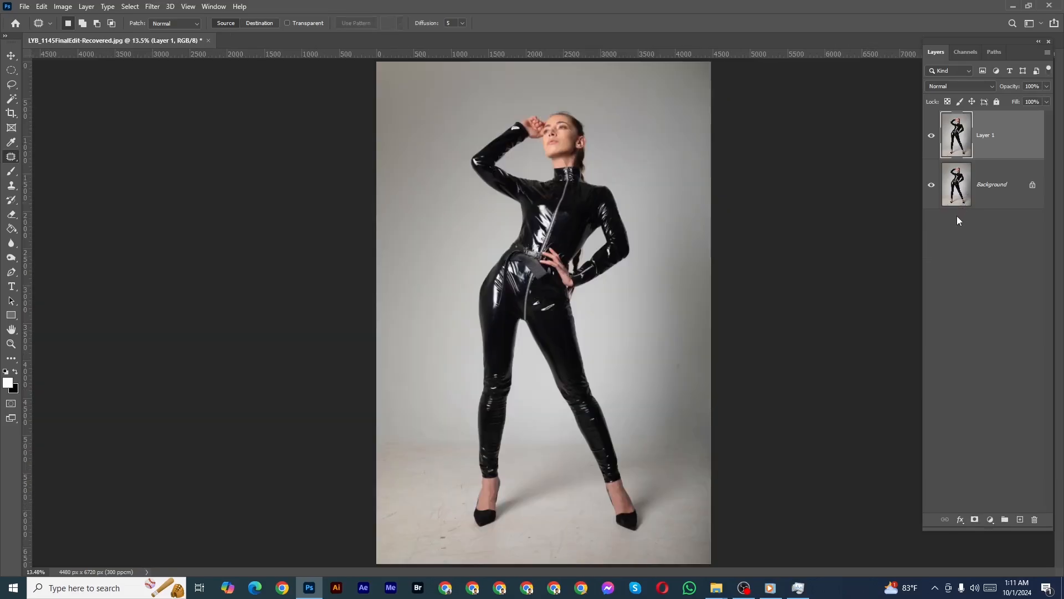
key(ctrl+j)
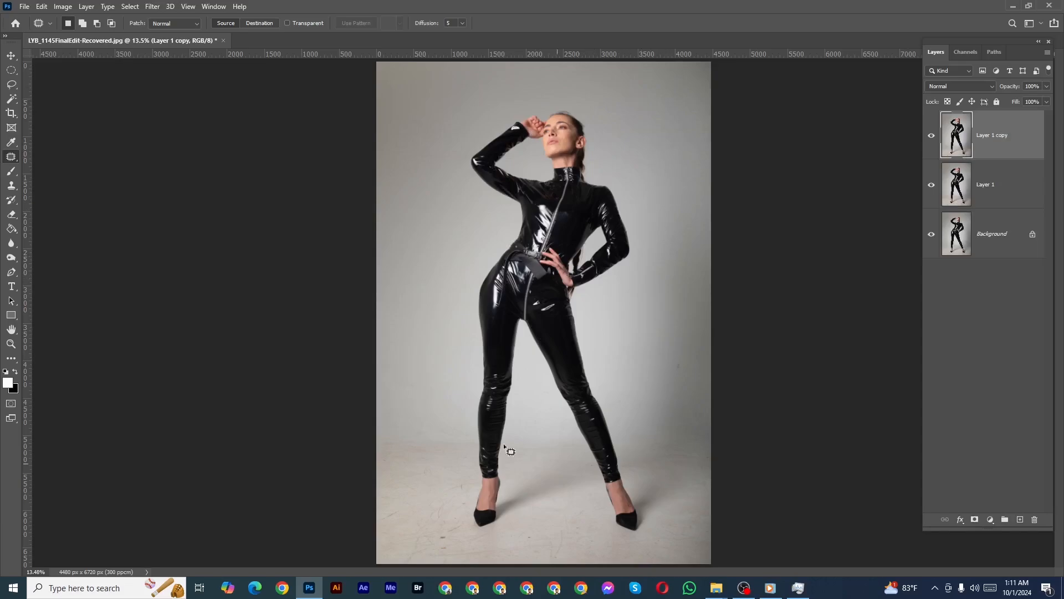
scroll(557, 320, up, 4)
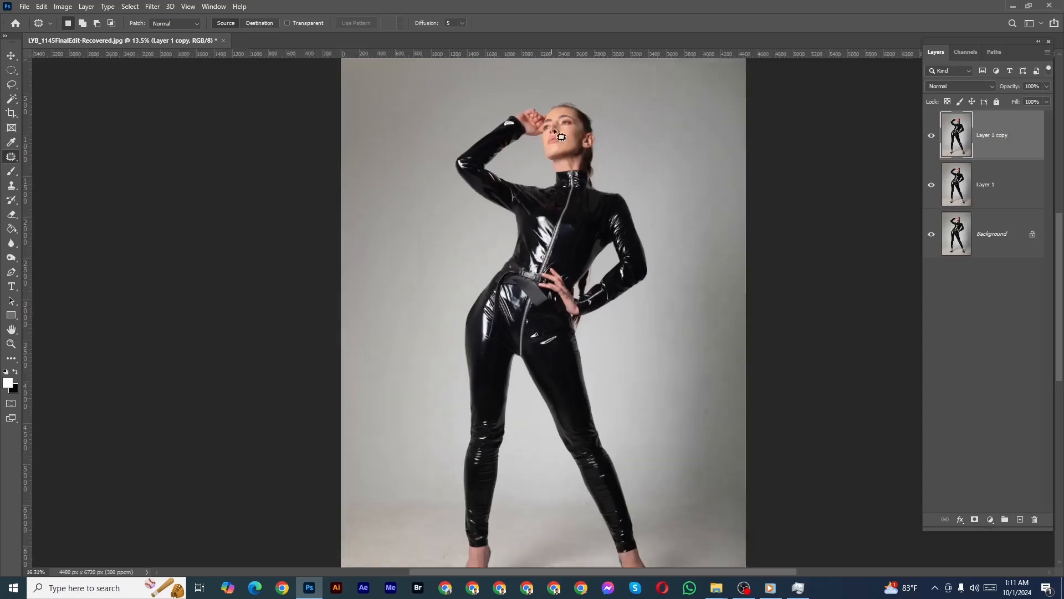
scroll(543, 293, down, 3)
scroll(543, 293, down, 2)
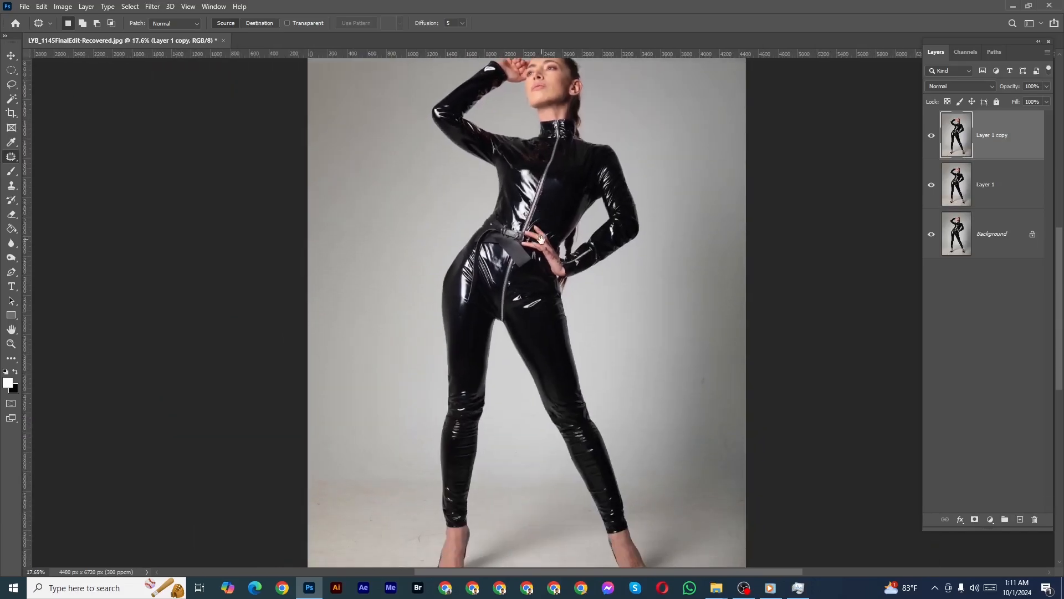
Step: Load Path 1 as a selection, feather it by 0.5 pixels, and use it to mask Layer 1 copy
click(993, 52)
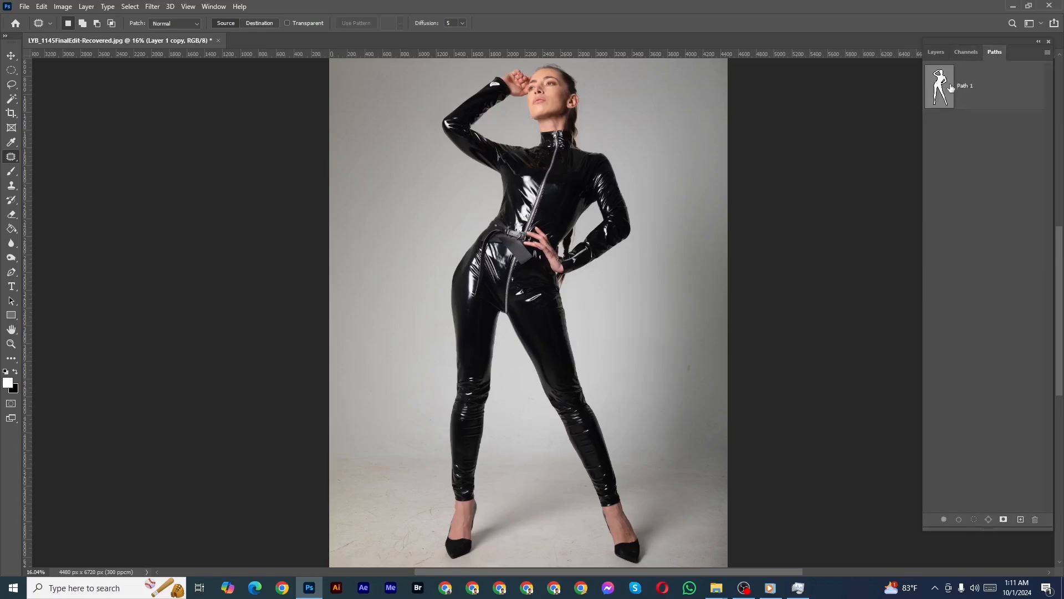
ctrl+click(938, 97)
key(shift+F6)
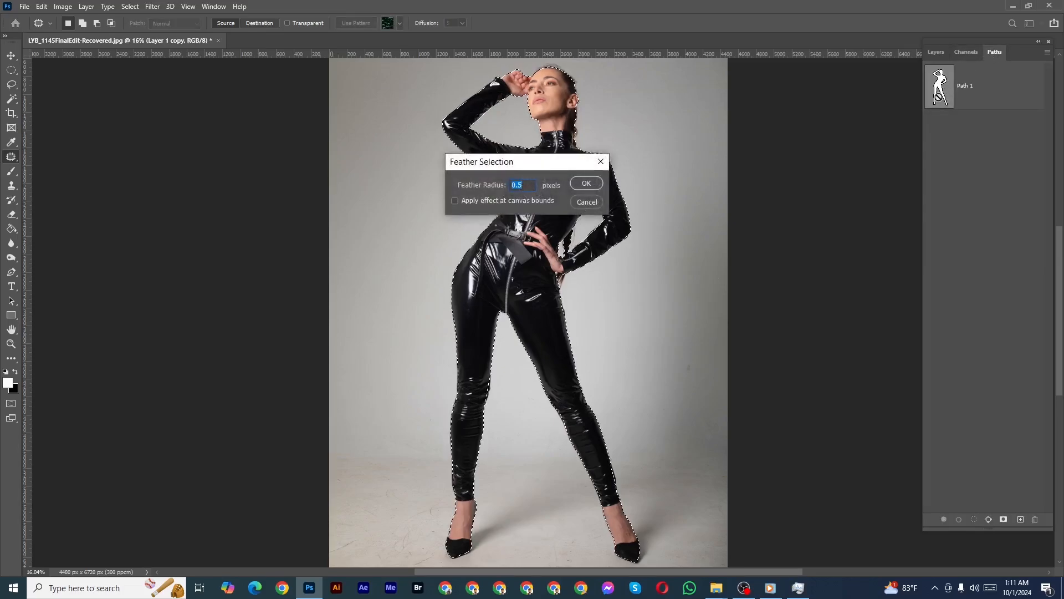
key(Return)
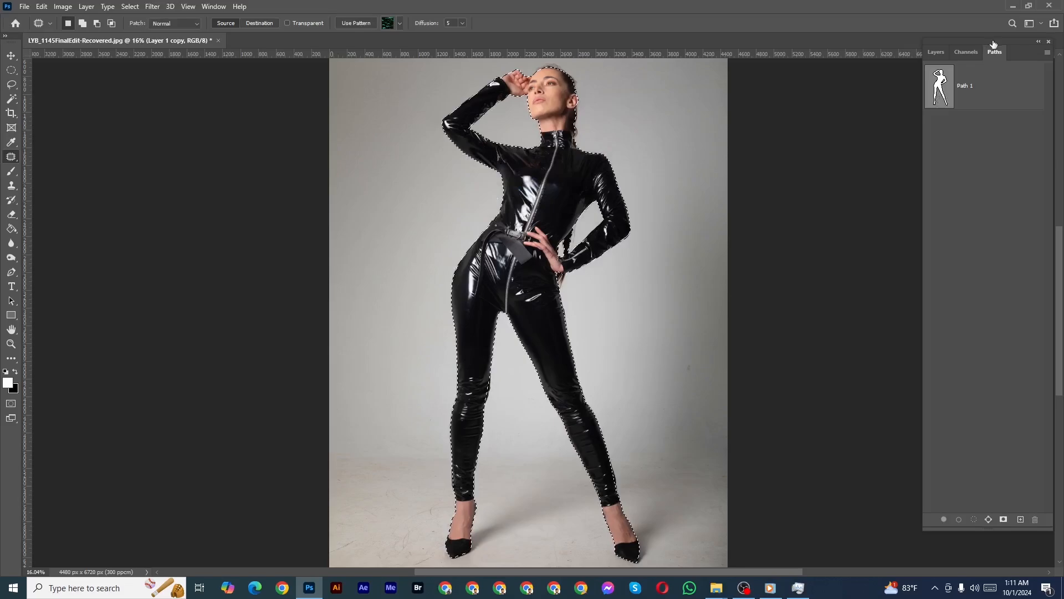
click(936, 52)
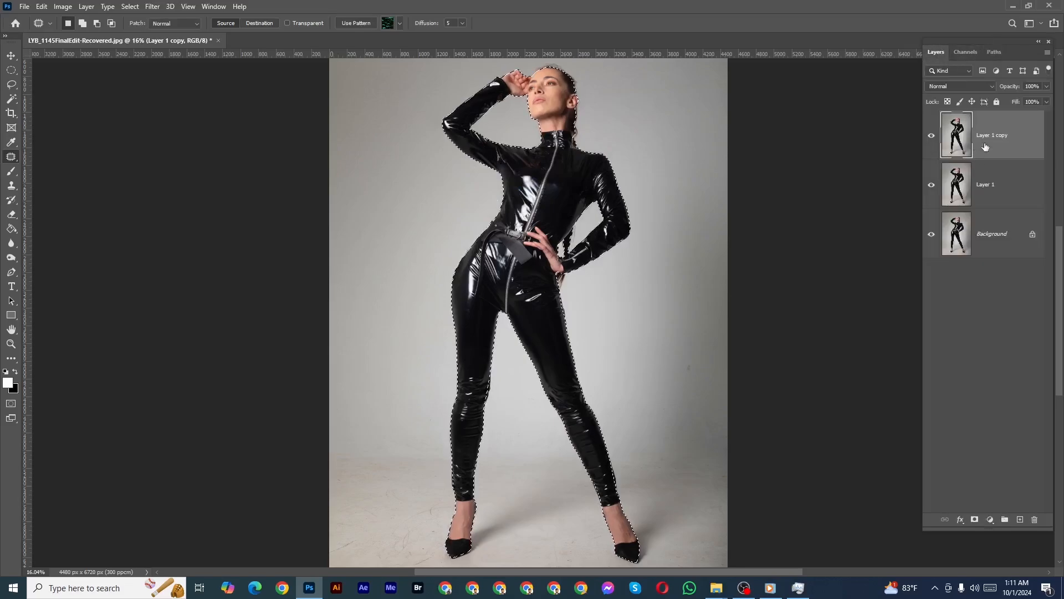
click(975, 520)
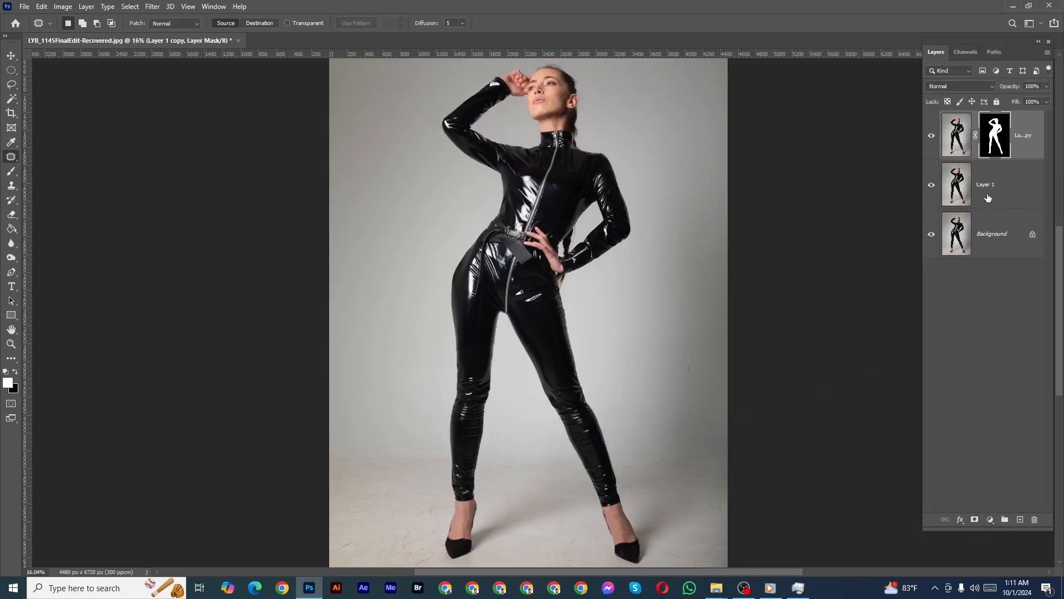
Step: Add a Solid Color fill layer in ebebeb directly above Layer 1 as the new backdrop
click(990, 189)
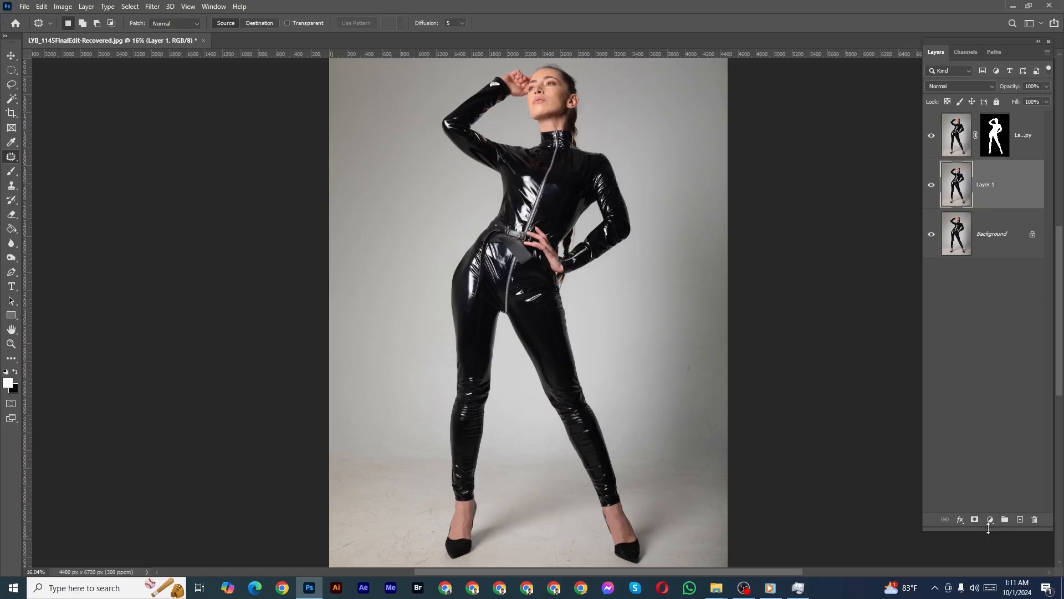
click(990, 519)
click(988, 323)
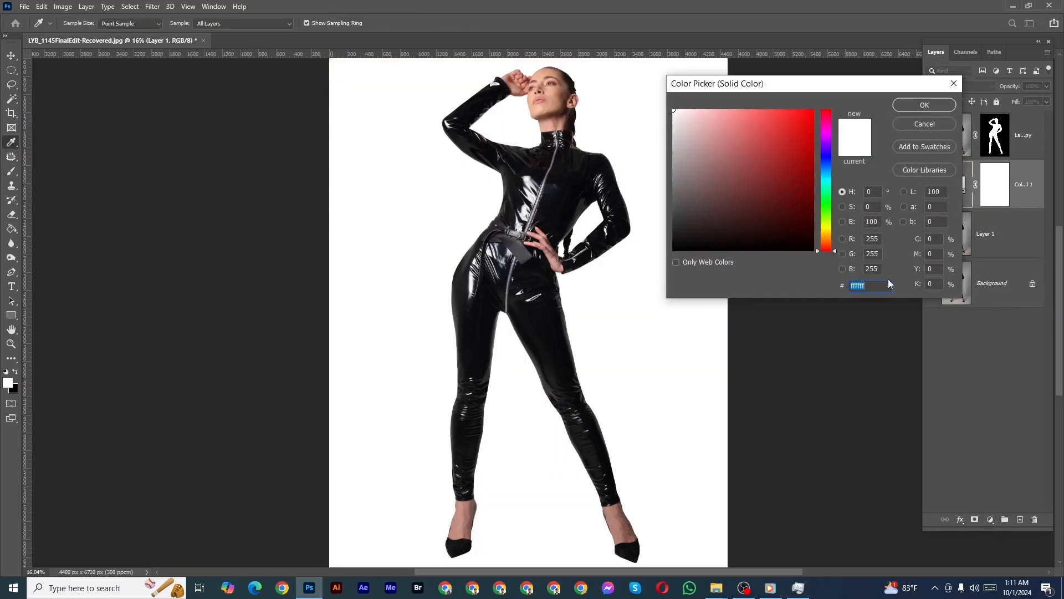
text(ebe)
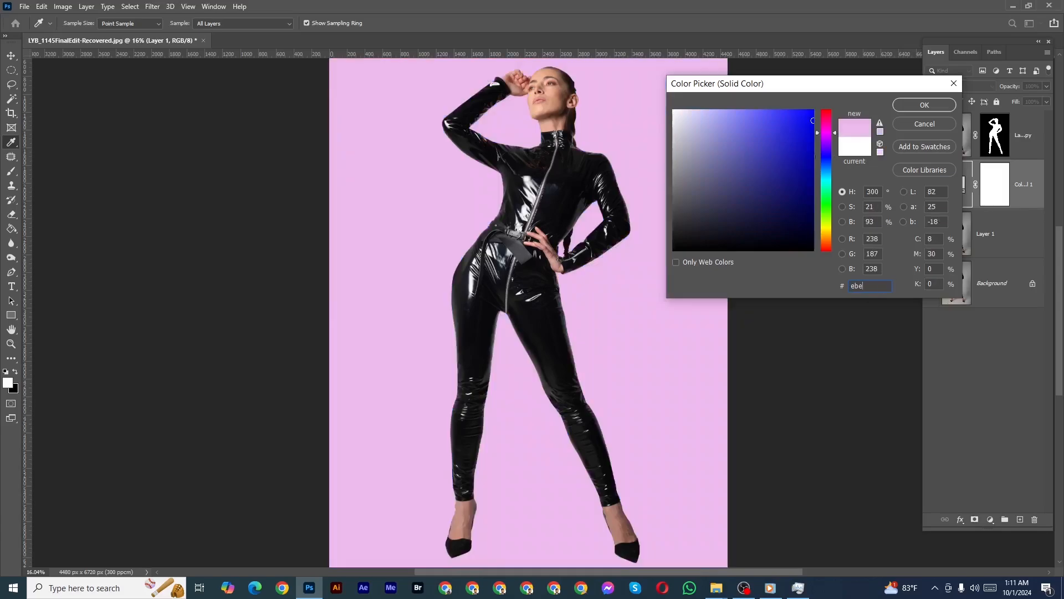
text(beb)
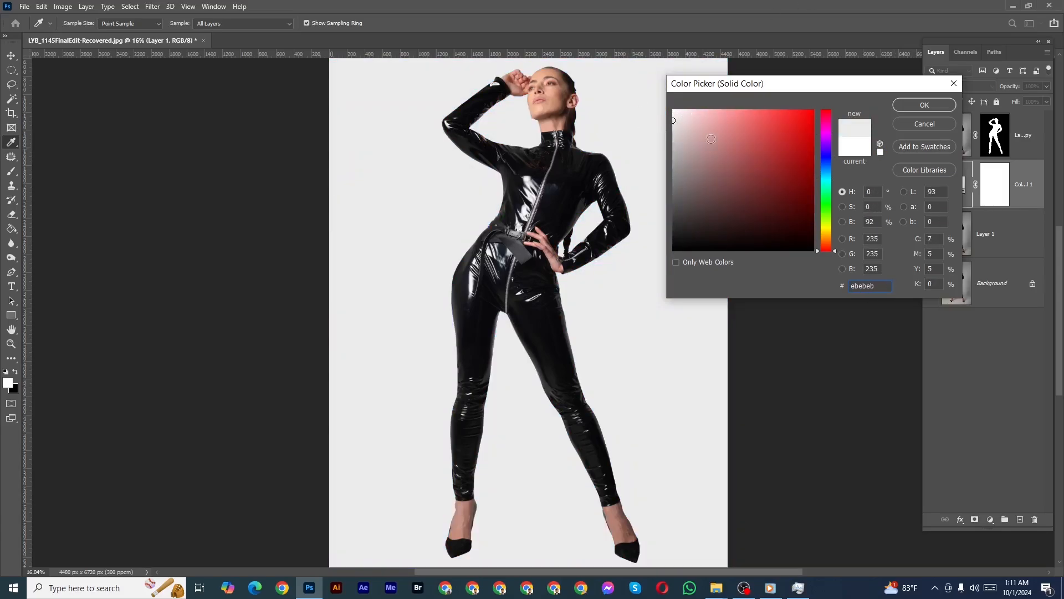
click(925, 105)
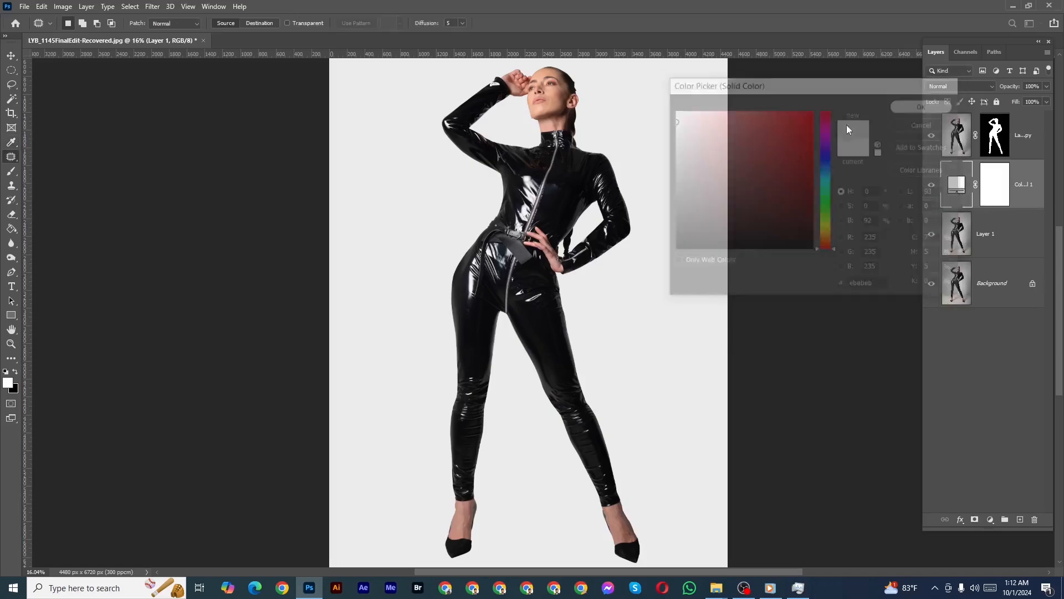
key(ctrl+0)
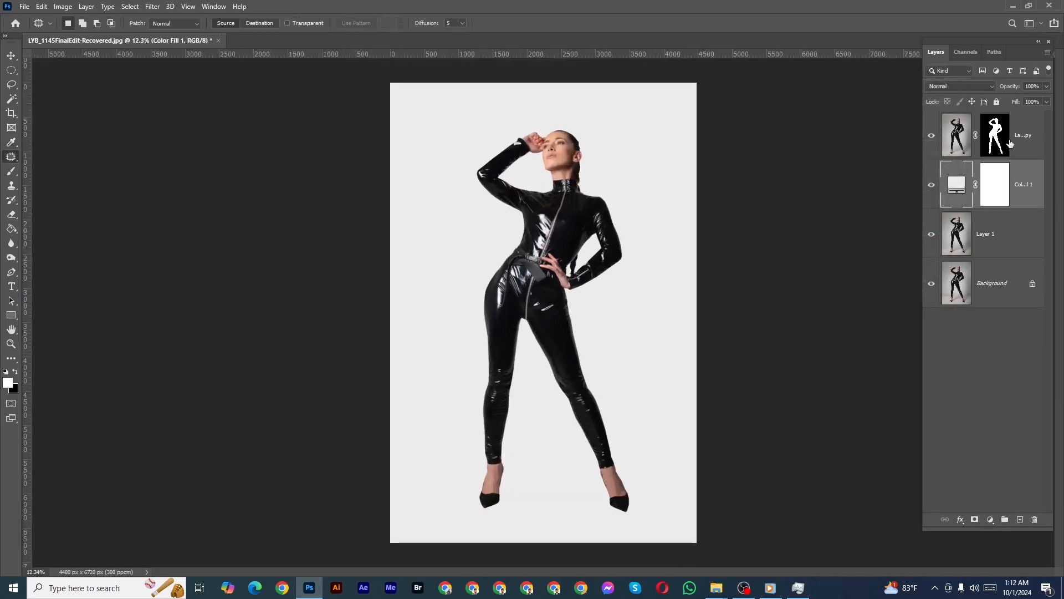
Step: Open Refine Mask for the mask of Layer 1 copy and brush around the hair on the head and neck
click(996, 135)
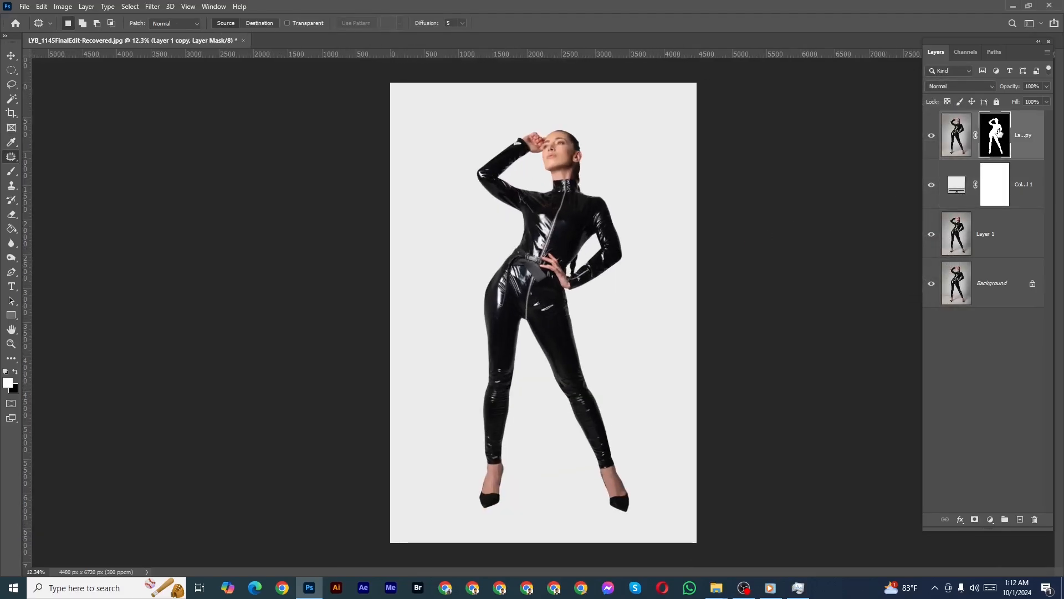
click(136, 8)
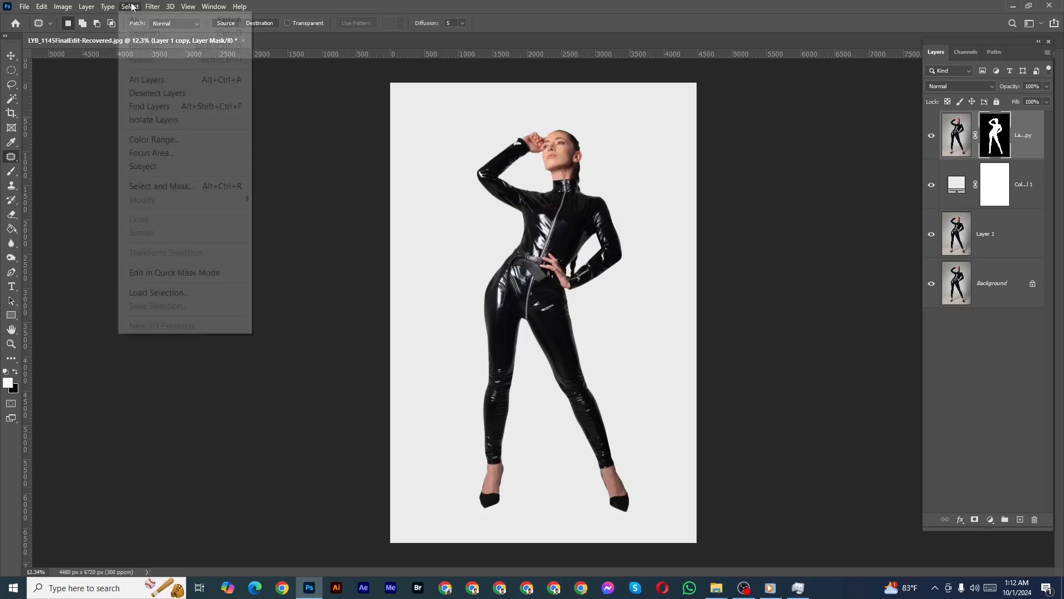
shift+click(227, 187)
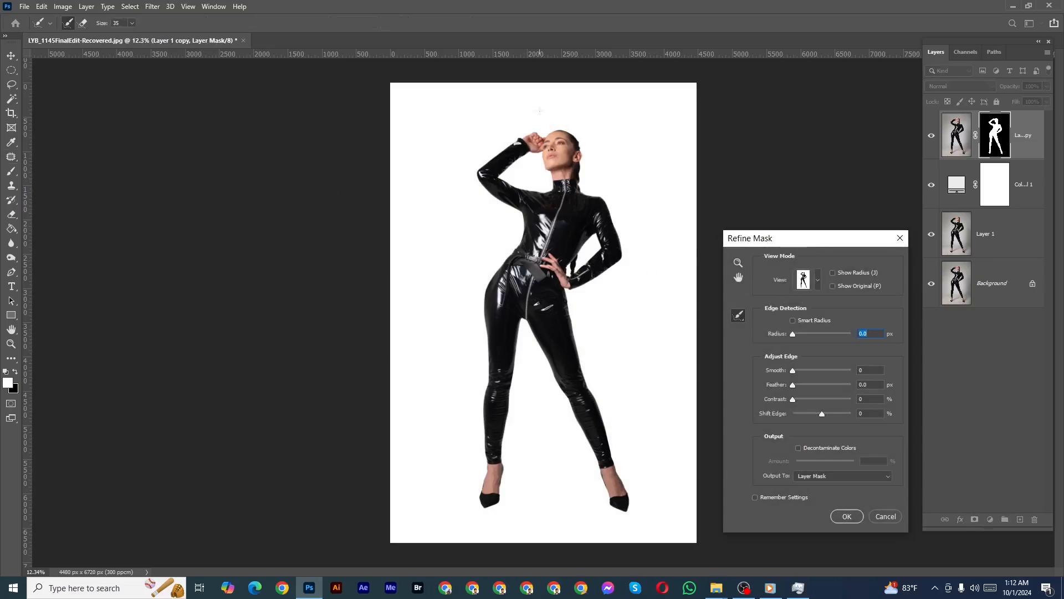
mouse_move(554, 131)
mouse_down()
mouse_move(601, 184)
mouse_move(442, 244)
mouse_move(392, 239)
mouse_move(407, 239)
mouse_move(378, 211)
mouse_move(462, 187)
mouse_move(411, 184)
mouse_move(488, 243)
mouse_move(475, 231)
mouse_move(509, 244)
mouse_move(528, 311)
mouse_move(513, 285)
mouse_move(507, 438)
mouse_move(516, 322)
mouse_move(492, 247)
mouse_move(451, 206)
mouse_up()
alt+right_click(392, 238)
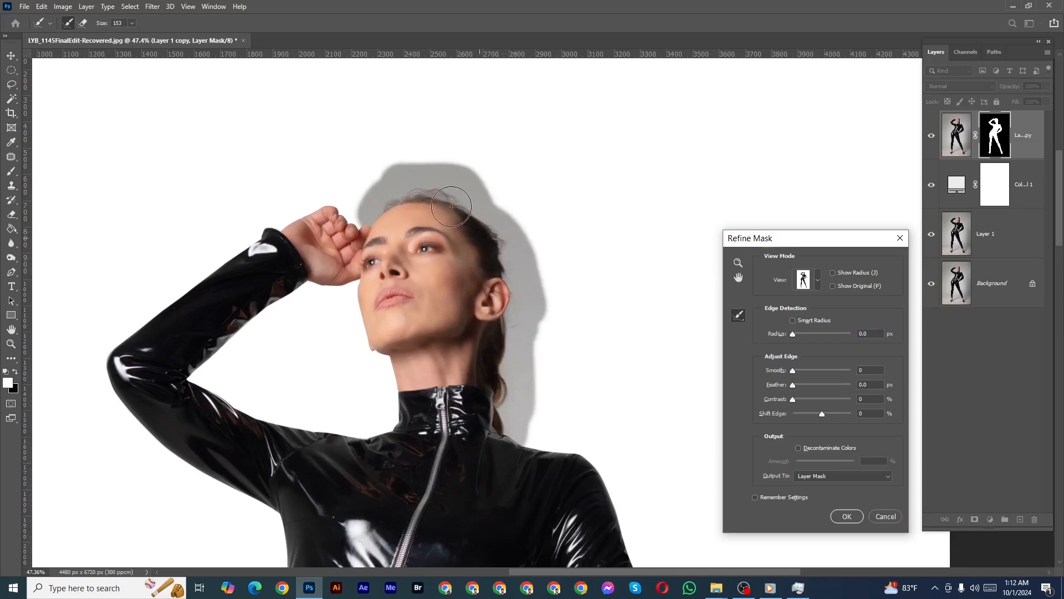
drag(383, 195, 372, 215)
drag(395, 353, 359, 337)
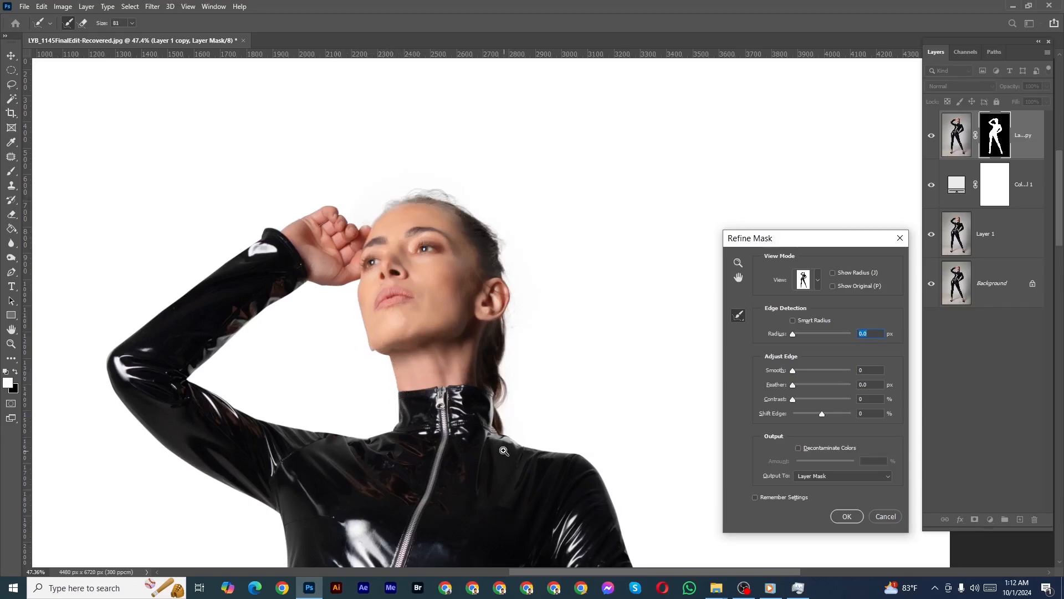
Step: Refine the mask around the braid between the waist and the bent arm and apply the result to the layer mask
drag(504, 451, 466, 453)
mouse_move(518, 537)
mouse_down()
mouse_move(475, 300)
mouse_move(443, 309)
mouse_move(430, 338)
mouse_move(417, 322)
mouse_up()
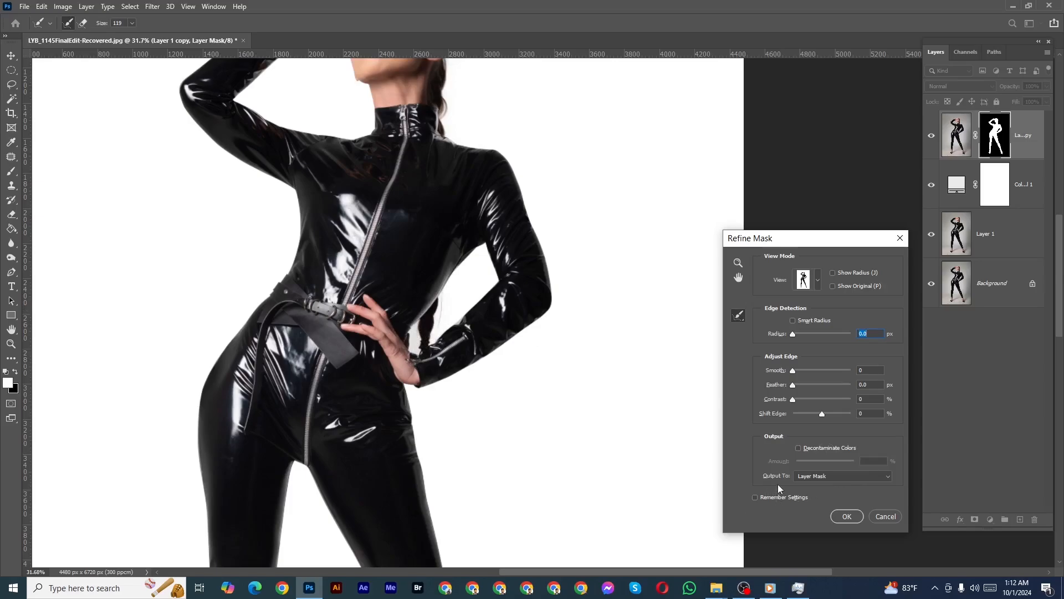
click(847, 516)
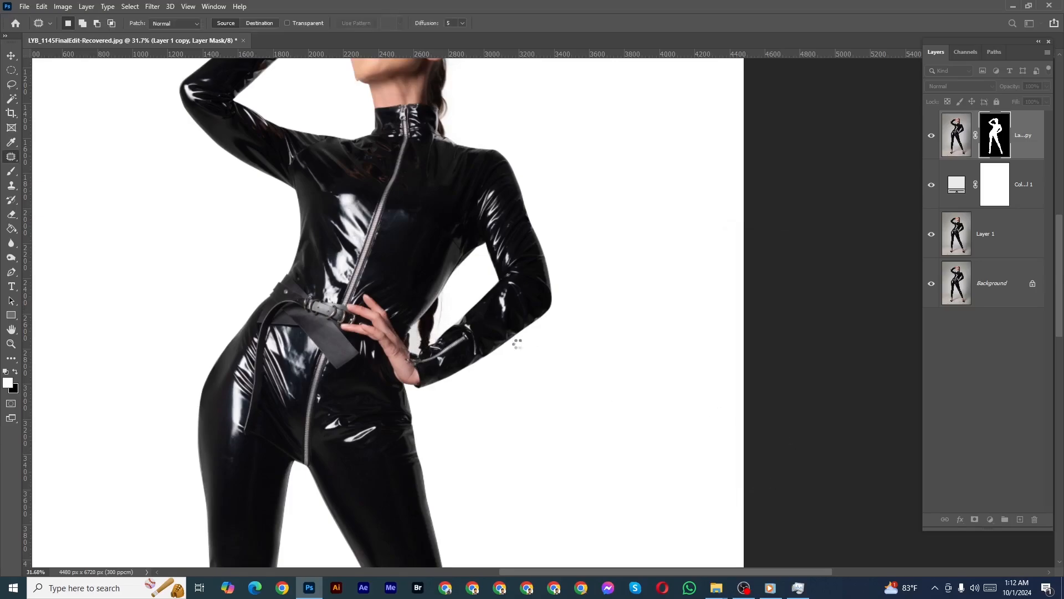
Step: Display the mask of Layer 1 copy alone and dodge its highlights along the hair and neck to whiten grey areas
scroll(889, 204, down, 1)
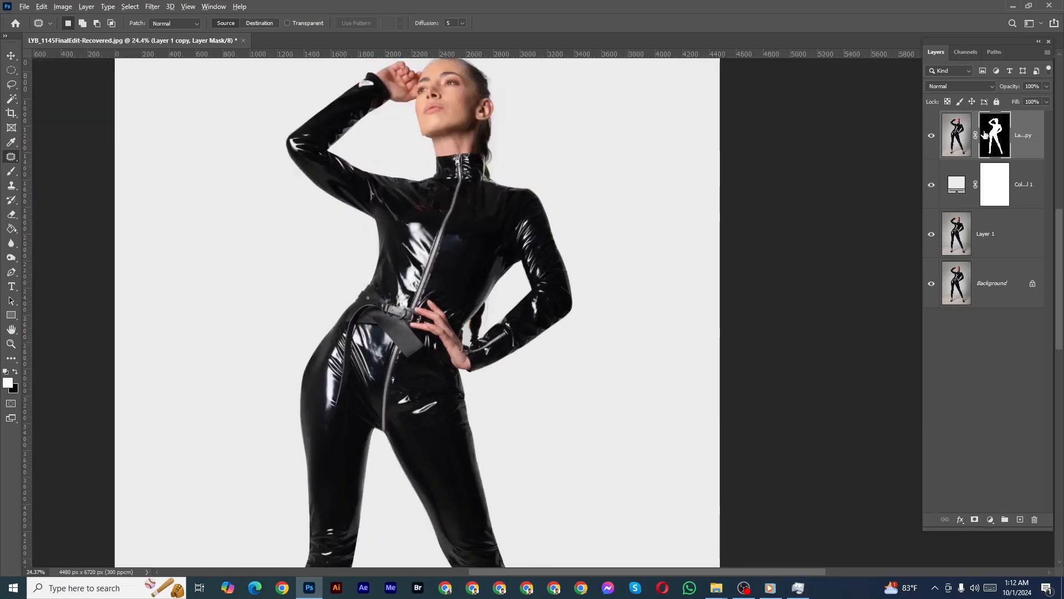
alt+click(996, 134)
scroll(515, 214, up, 4)
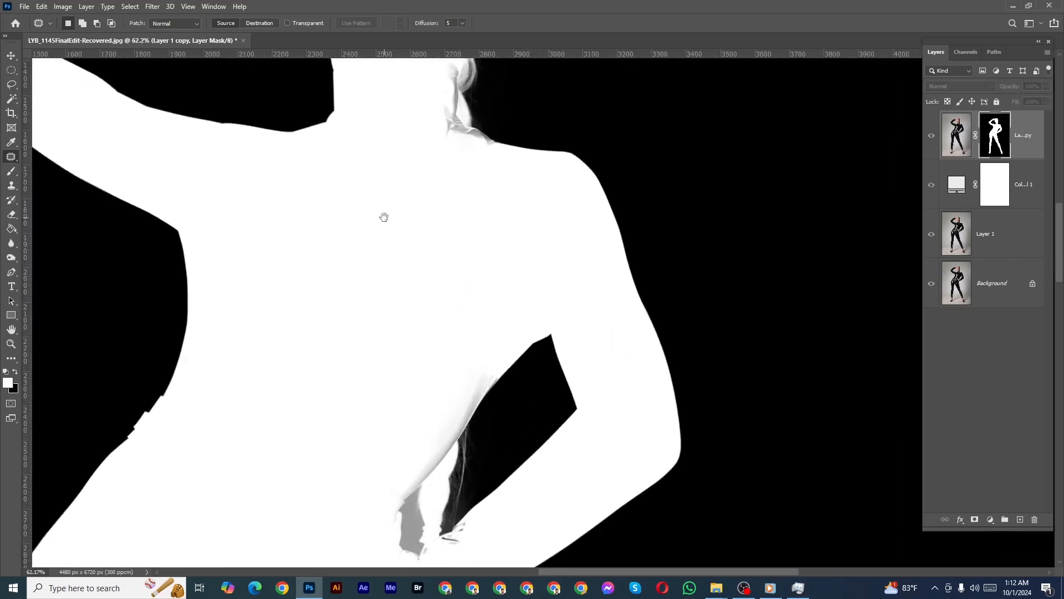
drag(451, 385, 518, 245)
scroll(437, 333, down, 1)
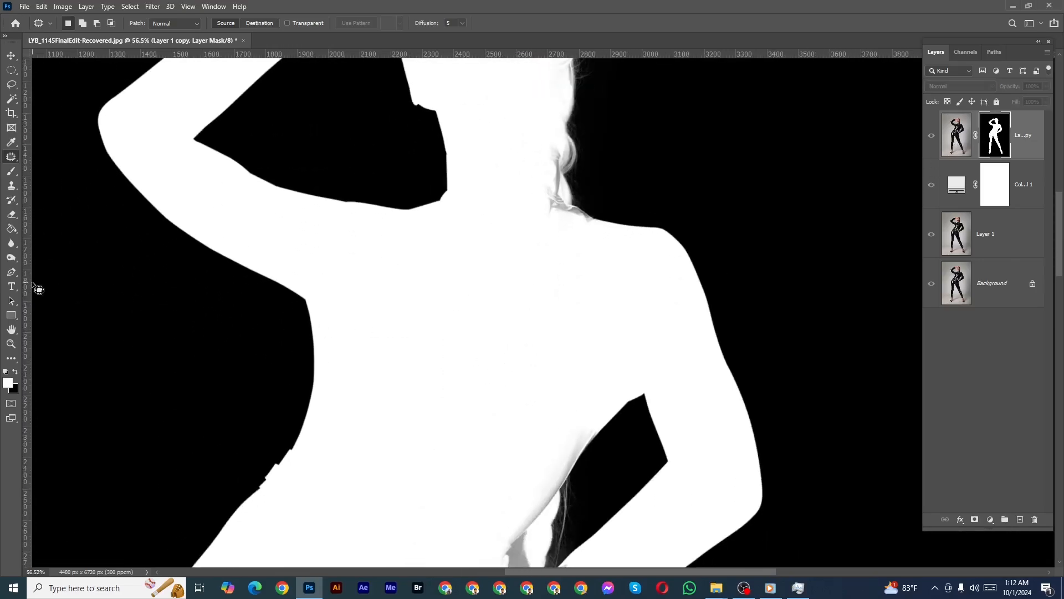
click(14, 261)
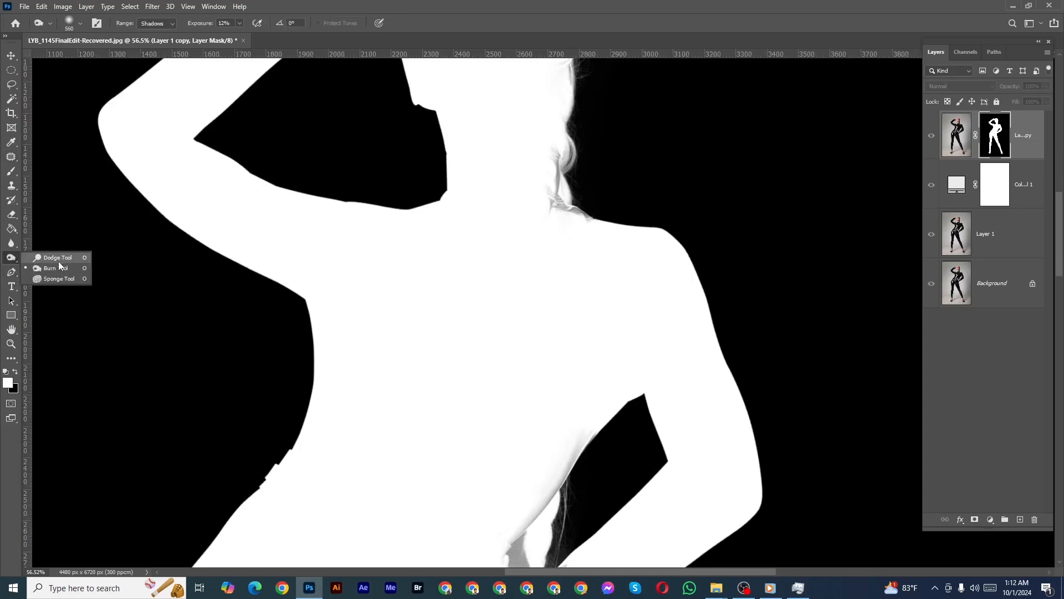
click(56, 258)
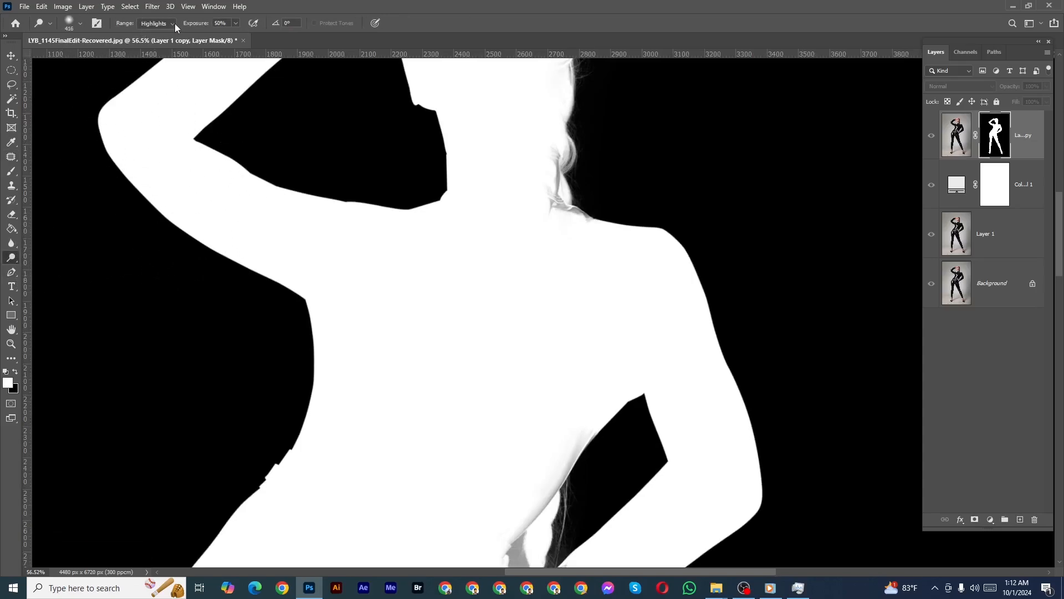
scroll(338, 124, down, 3)
mouse_move(435, 159)
mouse_down()
mouse_move(399, 268)
mouse_move(357, 249)
mouse_move(528, 288)
mouse_move(515, 217)
mouse_up()
scroll(402, 254, up, 4)
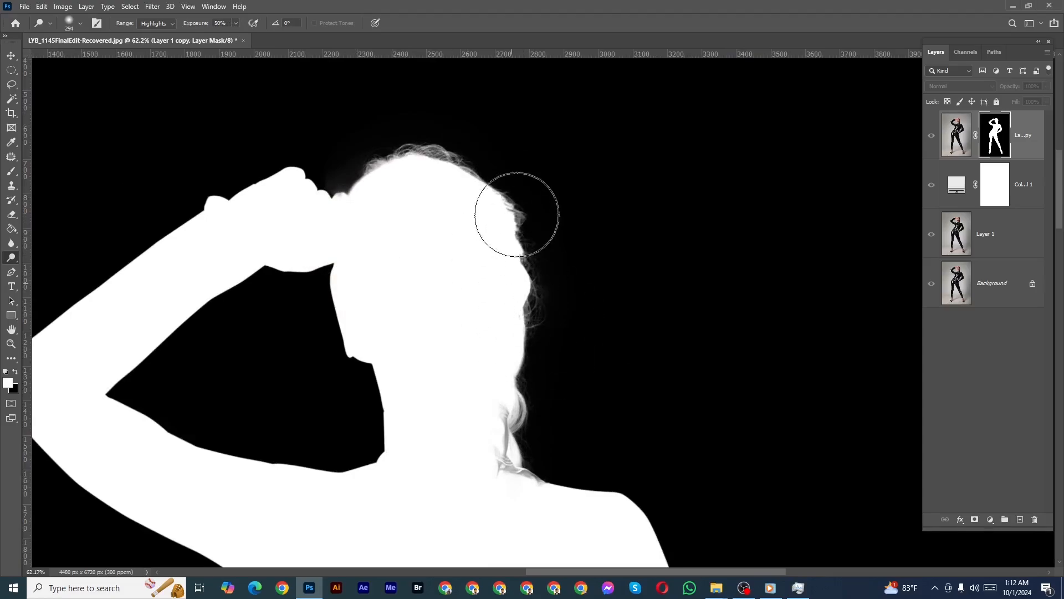
drag(551, 293, 515, 131)
mouse_move(484, 222)
mouse_down()
mouse_move(459, 154)
mouse_move(475, 205)
mouse_move(435, 225)
mouse_up()
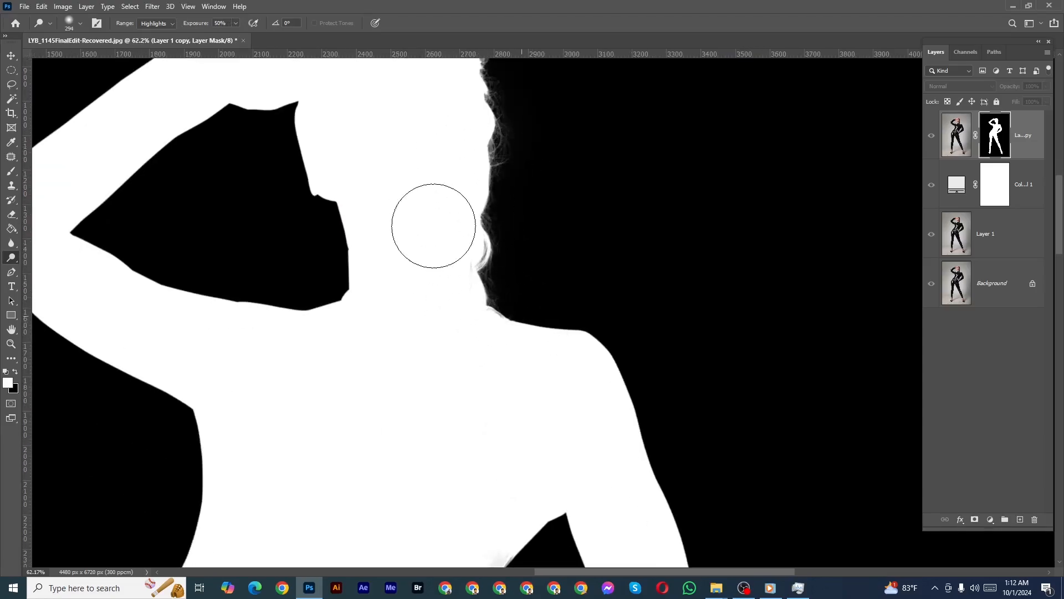
Step: Dodge the grey areas of the mask along the waist and braid inside the bent arm
scroll(424, 328, down, 3)
mouse_move(474, 470)
mouse_down()
mouse_move(468, 264)
mouse_move(490, 227)
mouse_up()
scroll(471, 266, up, 4)
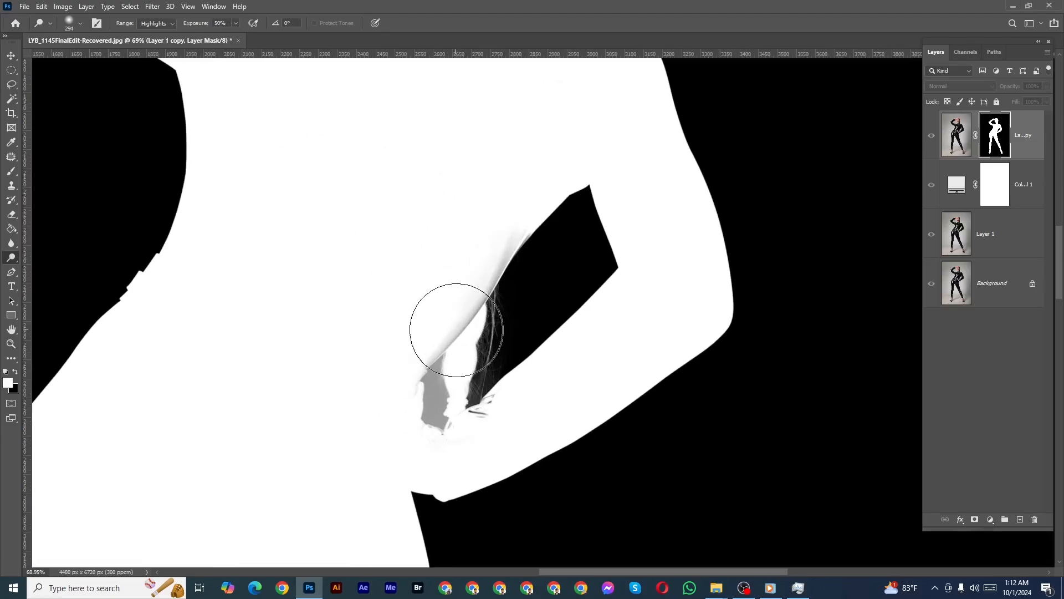
mouse_move(484, 316)
mouse_down()
mouse_move(470, 326)
mouse_move(459, 314)
mouse_up()
mouse_move(460, 402)
mouse_down()
mouse_move(468, 287)
mouse_move(448, 346)
mouse_move(408, 345)
mouse_move(442, 331)
mouse_move(479, 270)
mouse_move(492, 289)
mouse_move(481, 316)
mouse_move(441, 304)
mouse_up()
drag(439, 302, 432, 306)
mouse_move(412, 353)
mouse_down()
mouse_move(394, 404)
mouse_move(444, 318)
mouse_up()
drag(454, 313, 460, 315)
Step: Dodge the remaining grey areas of the mask along the waist and wrist with a smaller brush
drag(477, 444, 433, 437)
right_click(461, 437)
drag(485, 380, 492, 381)
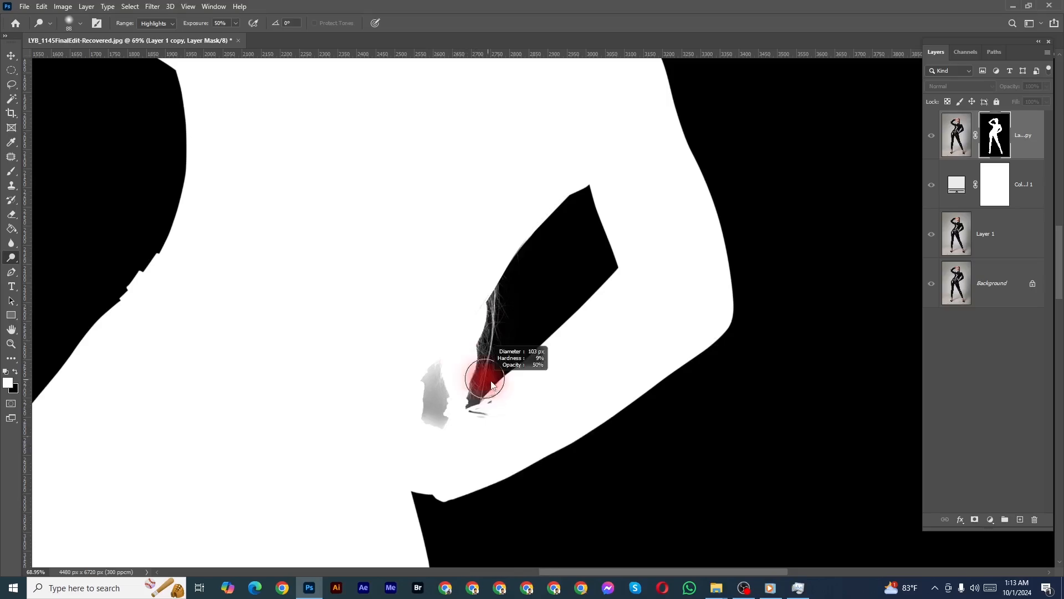
mouse_move(477, 432)
mouse_down()
mouse_move(485, 413)
mouse_move(460, 357)
mouse_up()
Step: Lasso the stray dark marks on the wrist just beneath the arm gap, fill them with white and deselect
scroll(511, 410, up, 6)
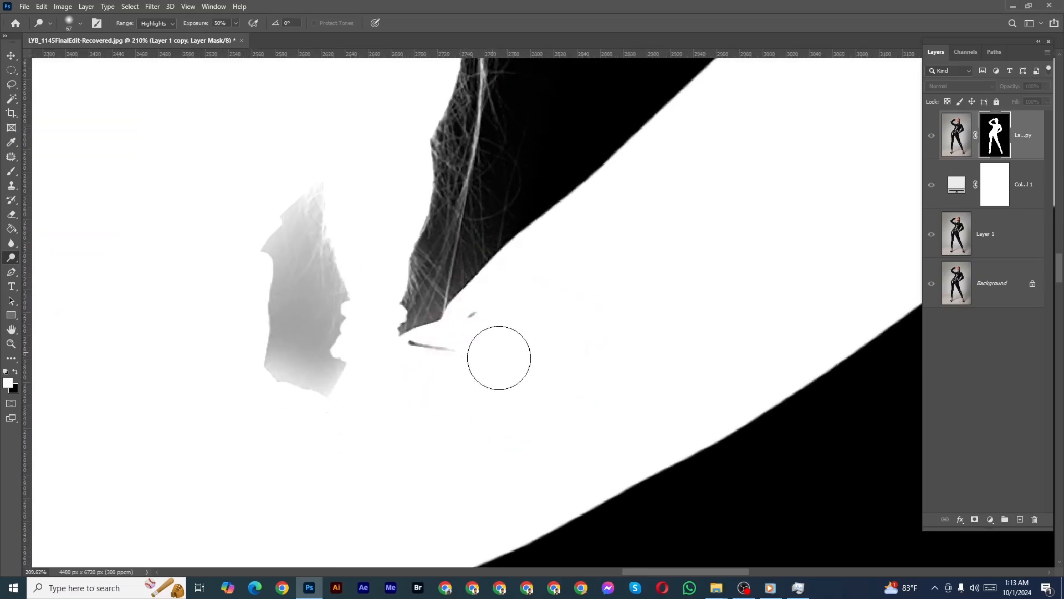
key(l)
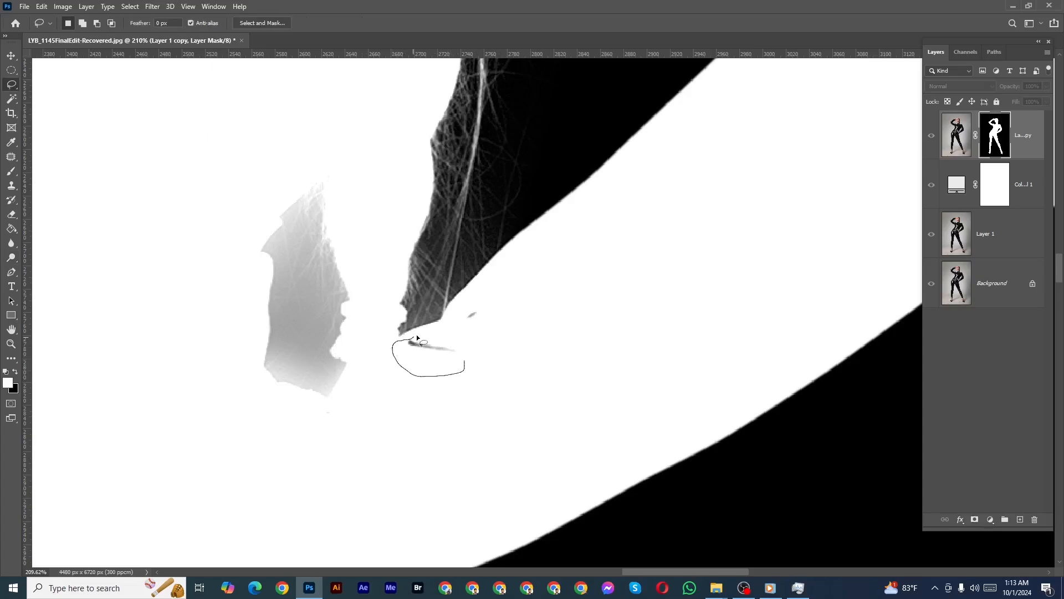
drag(491, 337, 458, 384)
key(ctrl+BackSpace)
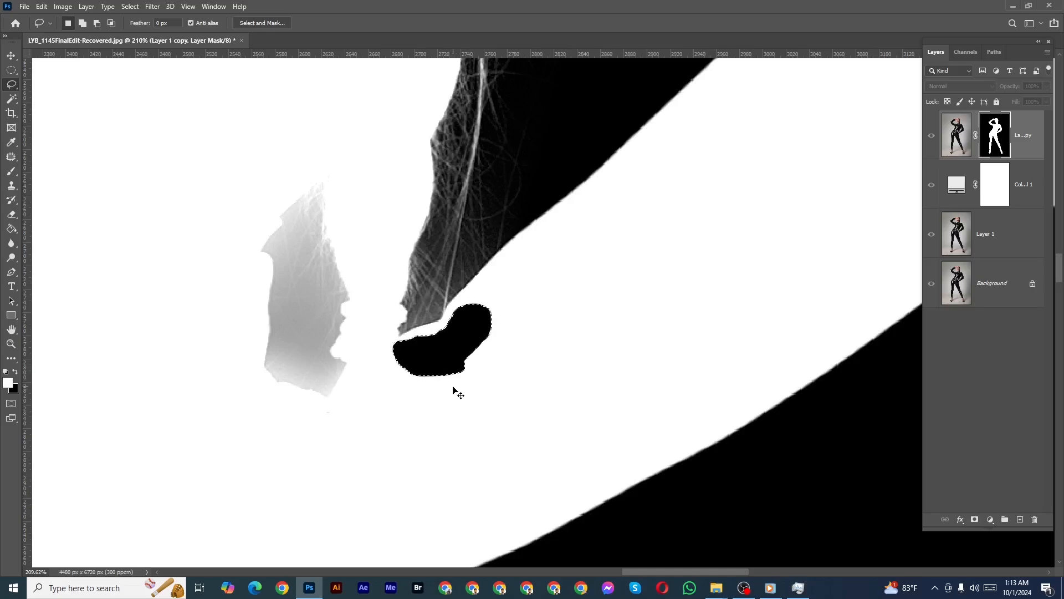
key(ctrl+z)
key(x)
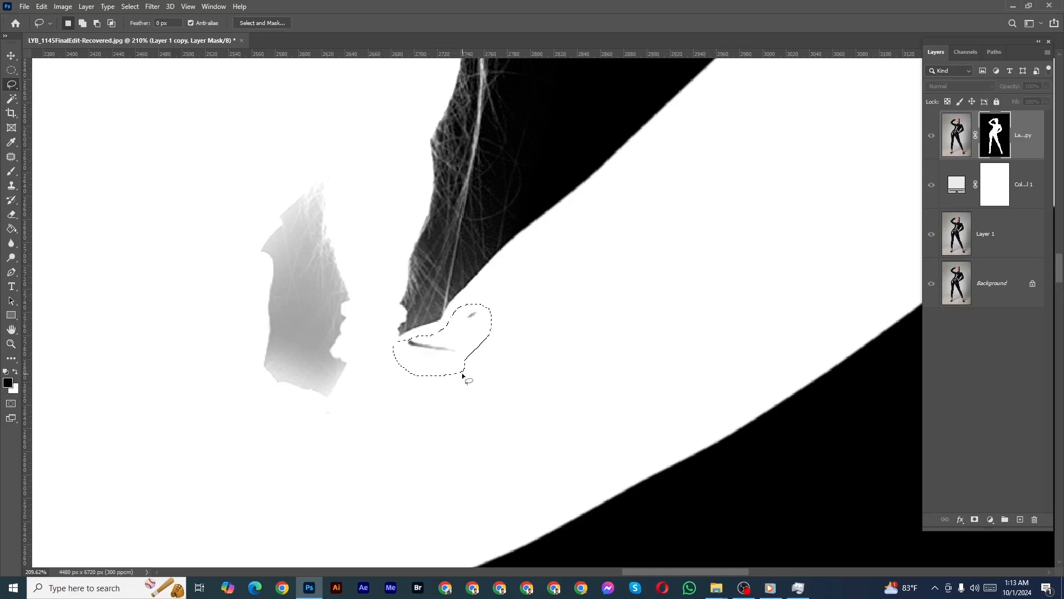
key(ctrl+d)
scroll(477, 324, down, 7)
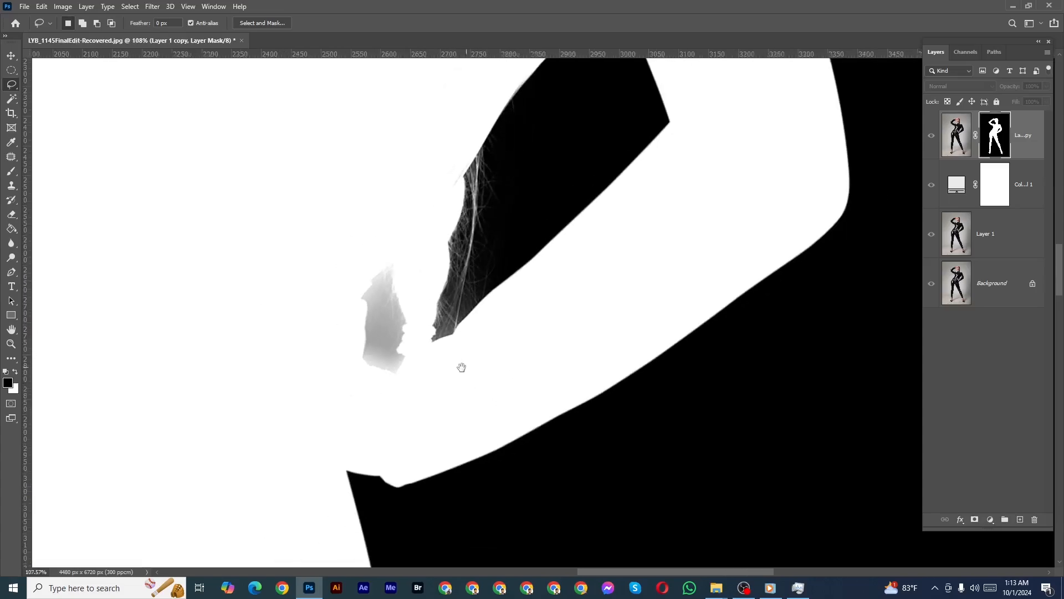
Step: Burn the mask's shadows at 5% exposure along the outer edge of the hair on the head and neck
drag(460, 368, 529, 365)
scroll(472, 346, down, 3)
scroll(472, 347, down, 1)
click(13, 259)
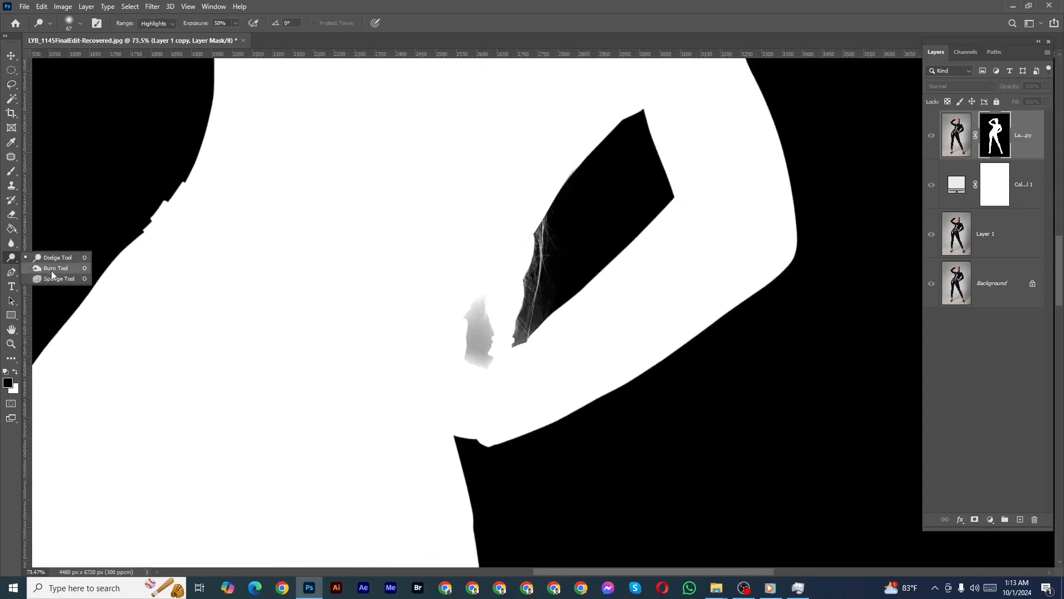
click(59, 268)
scroll(99, 266, down, 5)
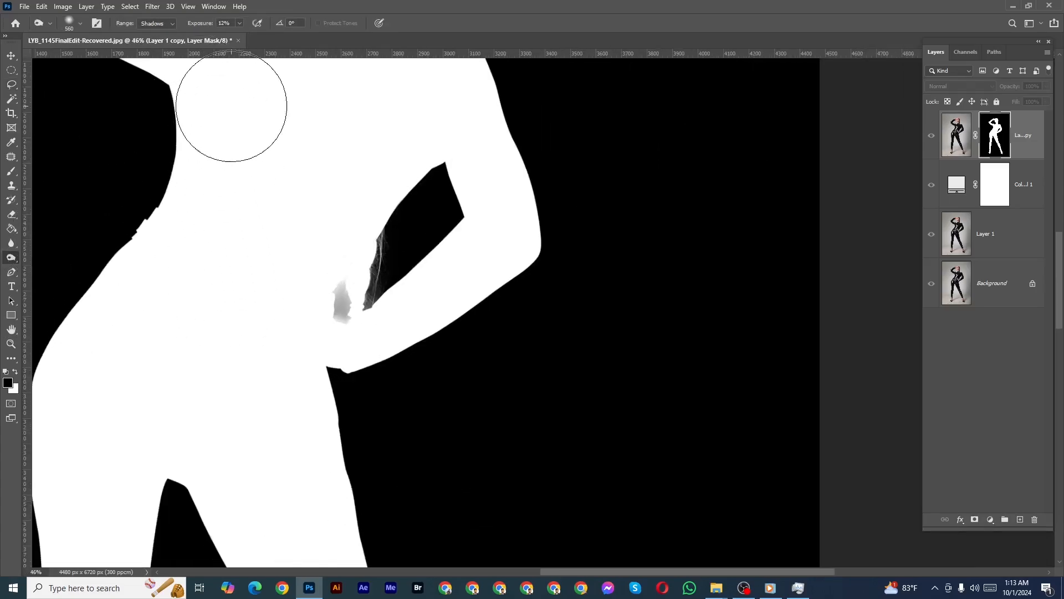
drag(233, 107, 218, 107)
scroll(255, 230, down, 5)
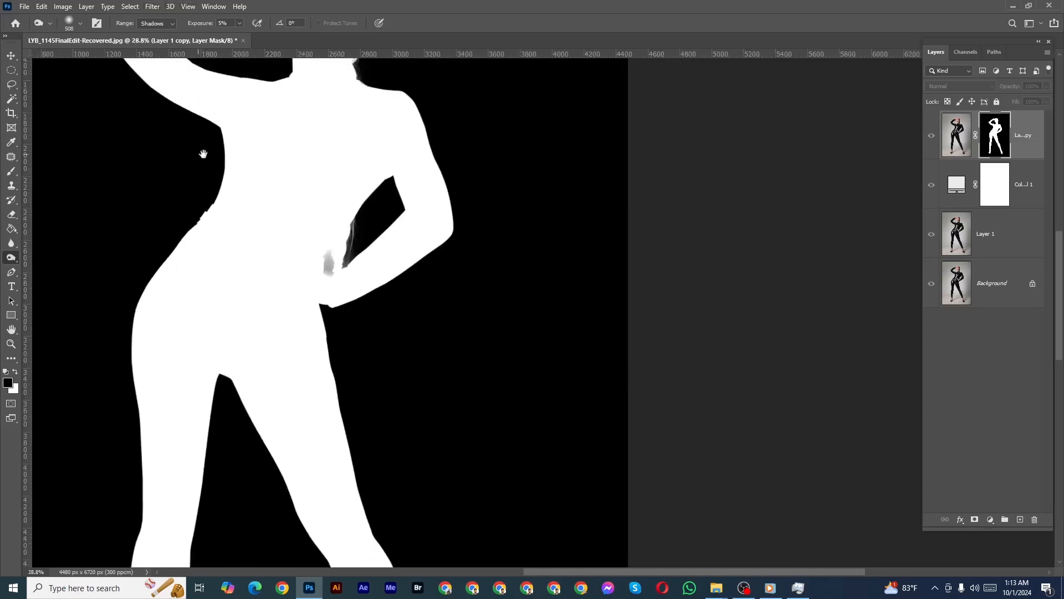
drag(202, 155, 260, 422)
scroll(365, 299, up, 8)
scroll(342, 322, up, 1)
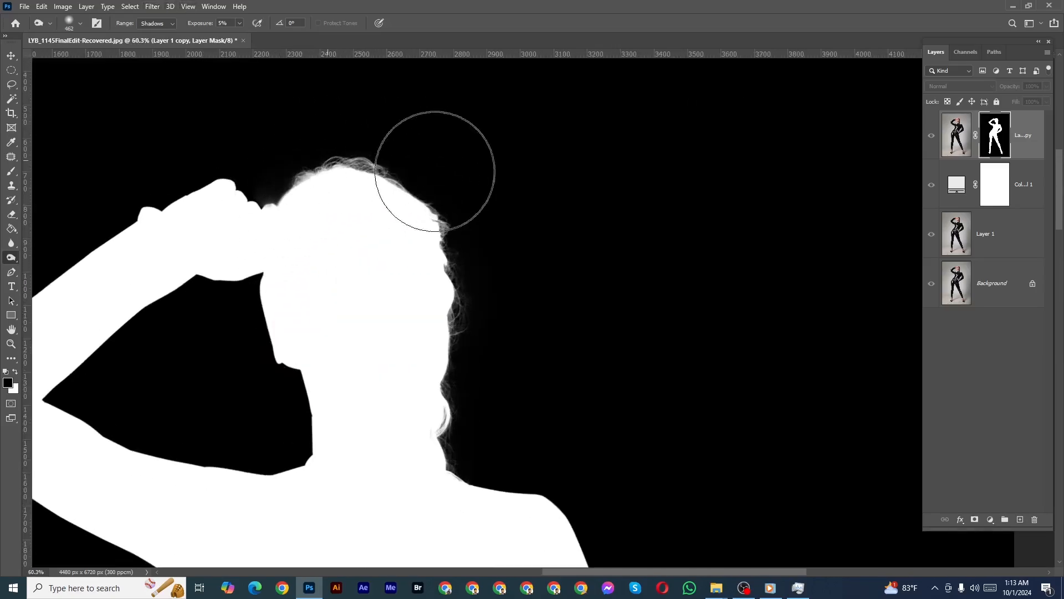
drag(419, 341, 475, 81)
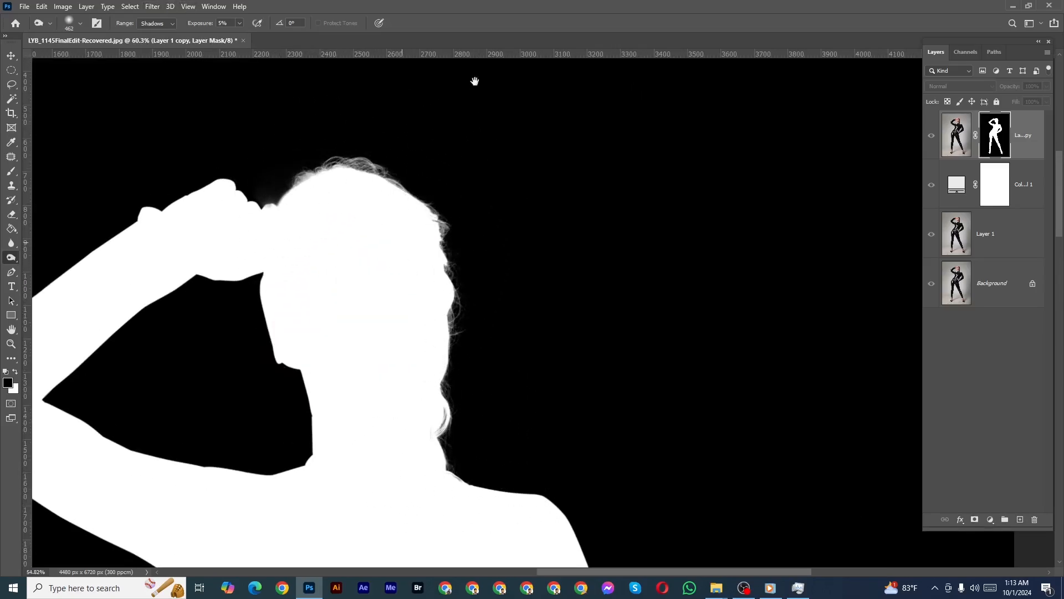
Step: Set the Burn exposure to 30% and darken the lower grey patch and the braid gap beside the wrist
scroll(447, 216, down, 1)
scroll(468, 274, up, 4)
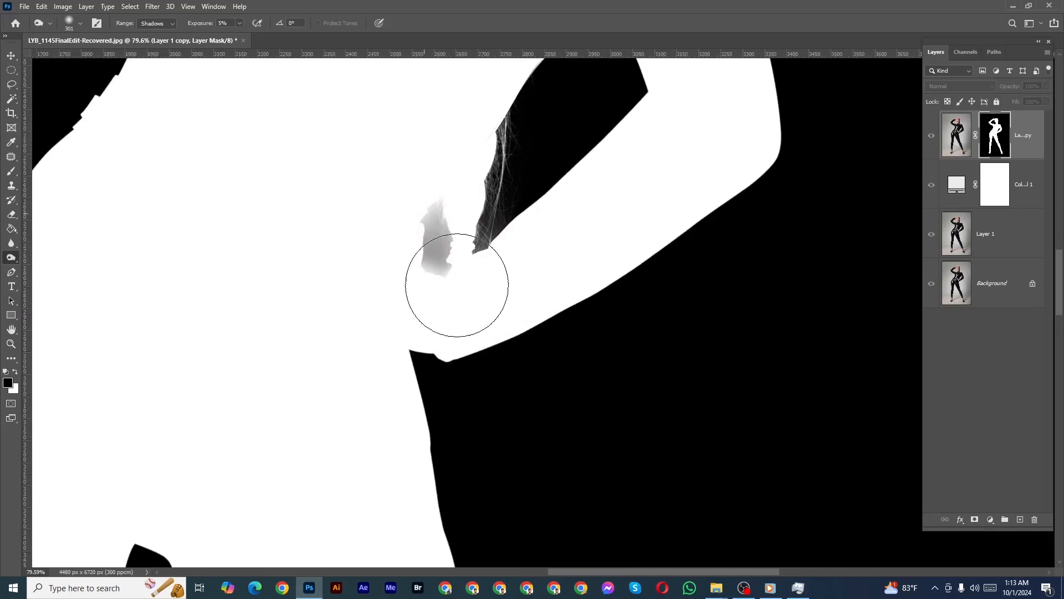
scroll(463, 237, up, 3)
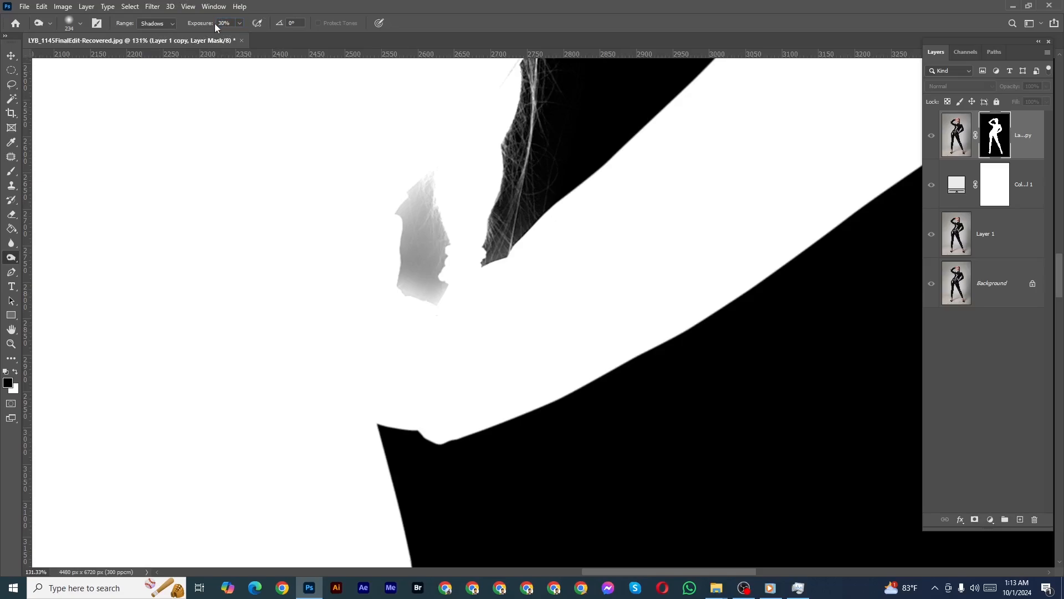
text(0)
key(Return)
alt+right_click(396, 275)
mouse_move(438, 322)
mouse_down()
mouse_move(416, 271)
mouse_move(440, 326)
mouse_move(521, 320)
mouse_move(476, 305)
mouse_move(485, 275)
mouse_move(431, 272)
mouse_move(465, 273)
mouse_move(447, 274)
mouse_move(380, 130)
mouse_move(390, 80)
mouse_move(441, 105)
mouse_move(304, 171)
mouse_move(323, 325)
mouse_up()
scroll(465, 274, up, 4)
alt+right_click(456, 273)
alt+right_click(368, 304)
mouse_move(404, 335)
mouse_down()
mouse_move(348, 312)
mouse_move(361, 356)
mouse_move(463, 328)
mouse_move(408, 309)
mouse_move(421, 331)
mouse_up()
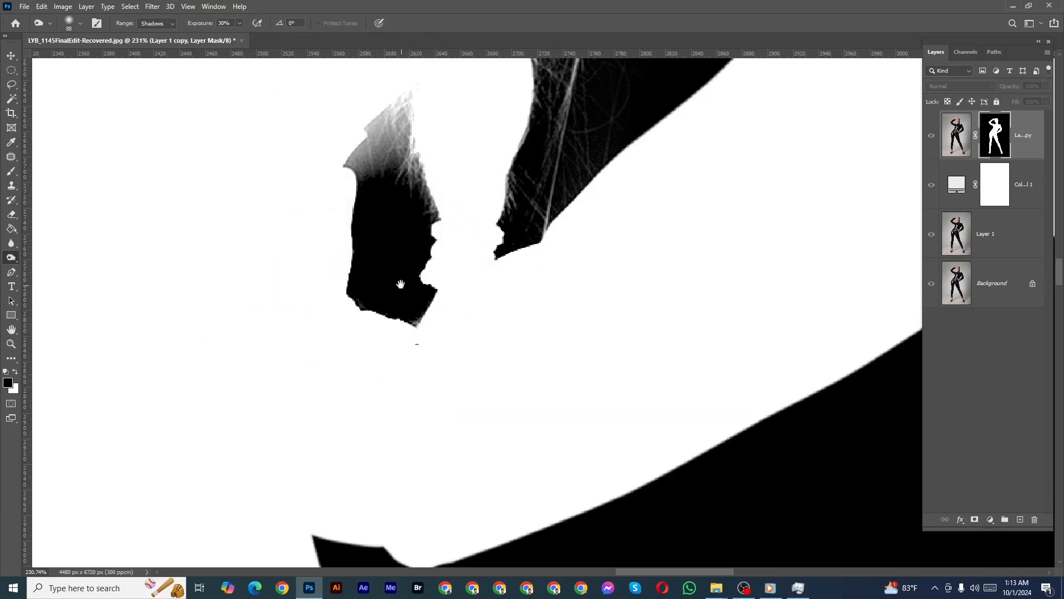
Step: Burn the upper tip of the patch between waist and hand to black, leaving its fine hair strands
drag(401, 284, 412, 341)
mouse_move(413, 260)
mouse_down()
mouse_move(388, 214)
mouse_move(340, 225)
mouse_move(424, 115)
mouse_move(414, 95)
mouse_up()
scroll(400, 226, down, 4)
alt+right_click(392, 249)
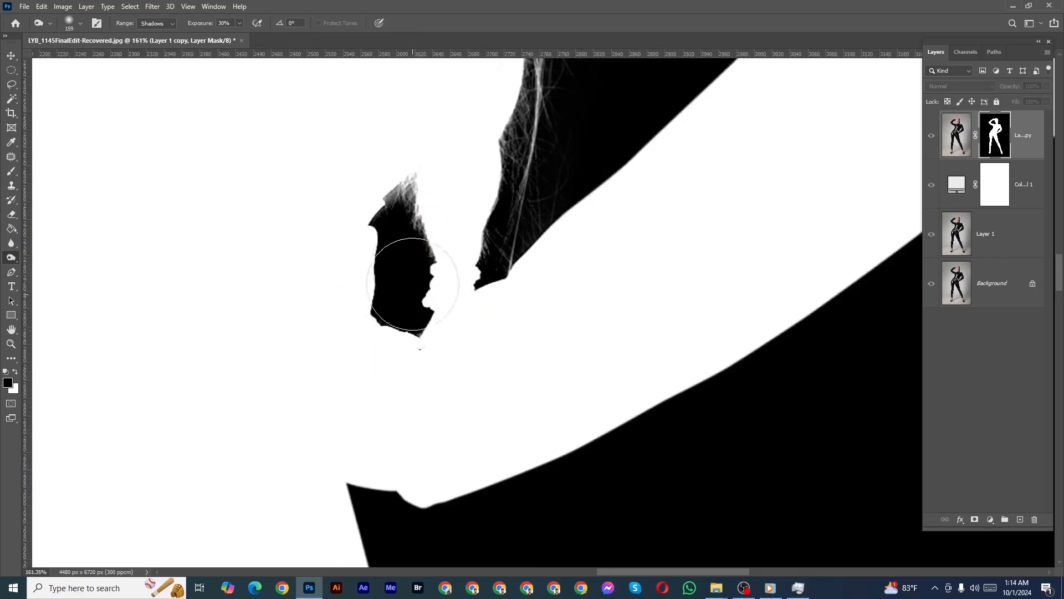
scroll(413, 284, down, 3)
alt+right_click(452, 332)
scroll(434, 328, down, 2)
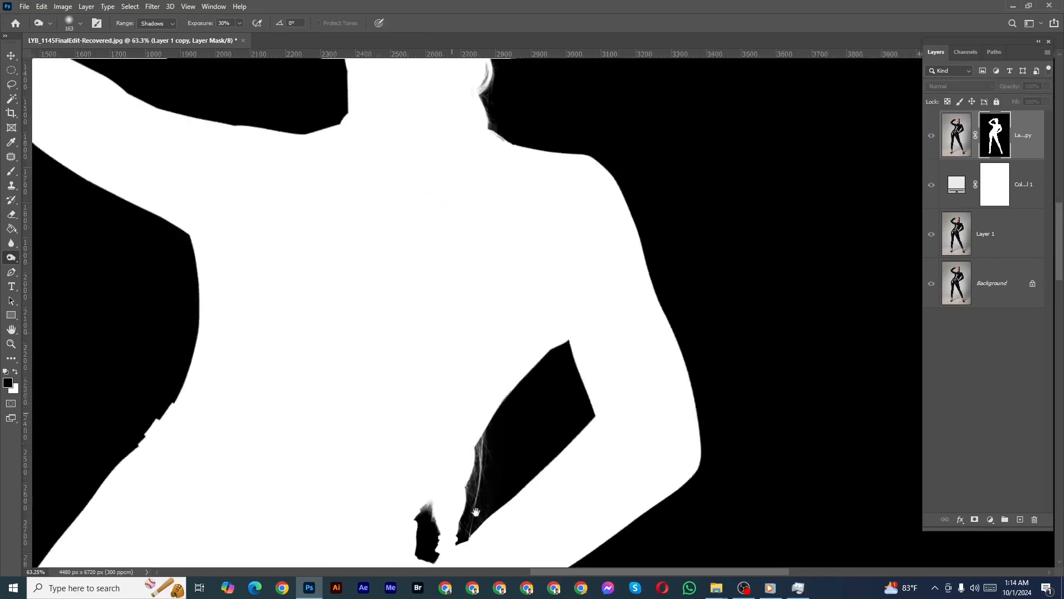
Step: Blur the mask's hair edge on top of the head with the Blur tool at 15% strength
drag(452, 413, 481, 538)
right_click(11, 244)
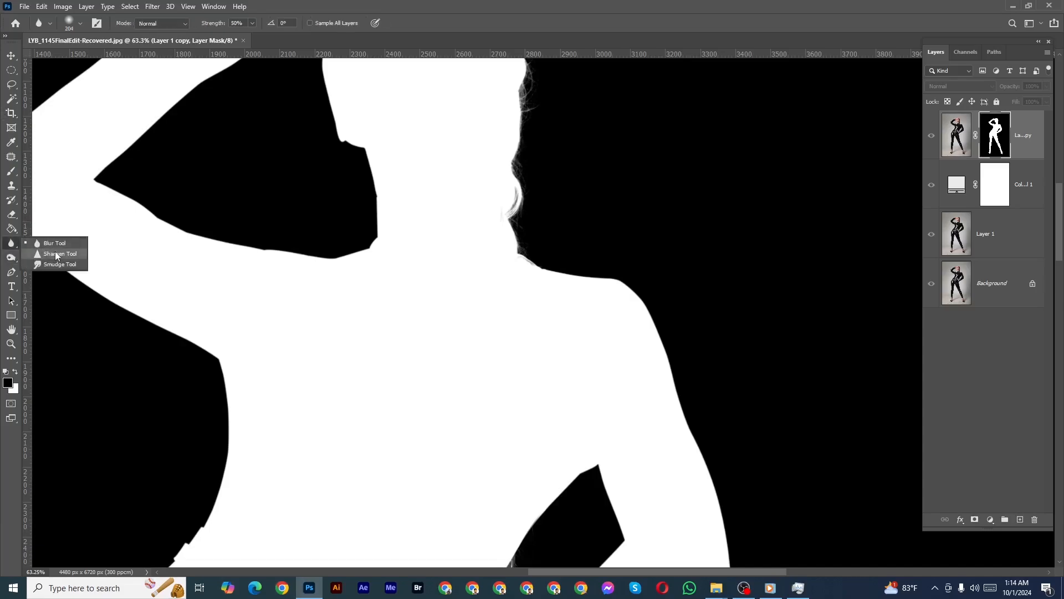
click(56, 244)
scroll(242, 42, down, 3)
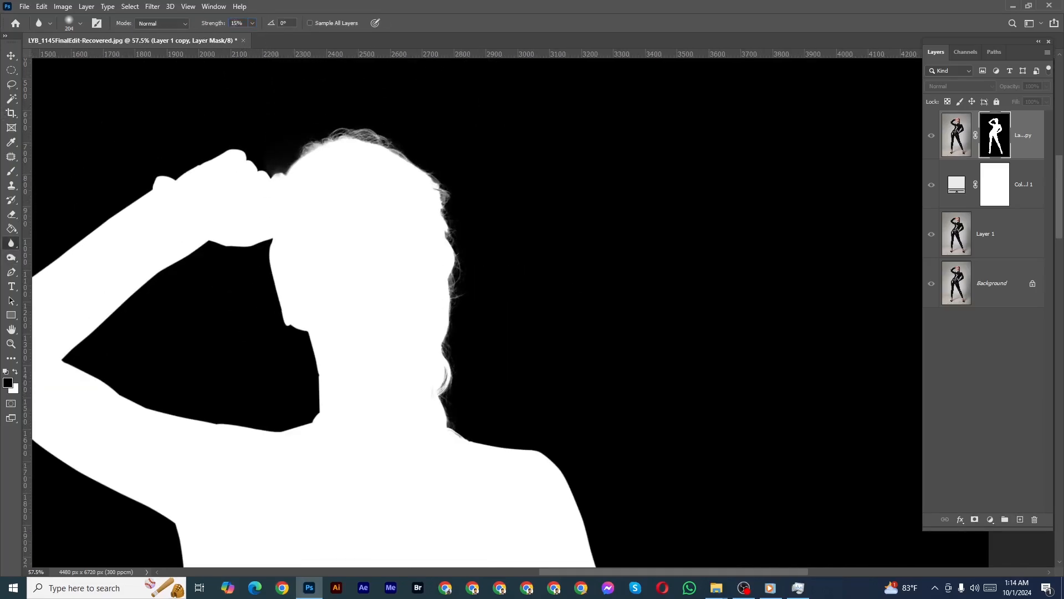
scroll(256, 122, up, 5)
drag(316, 158, 257, 226)
drag(264, 227, 274, 229)
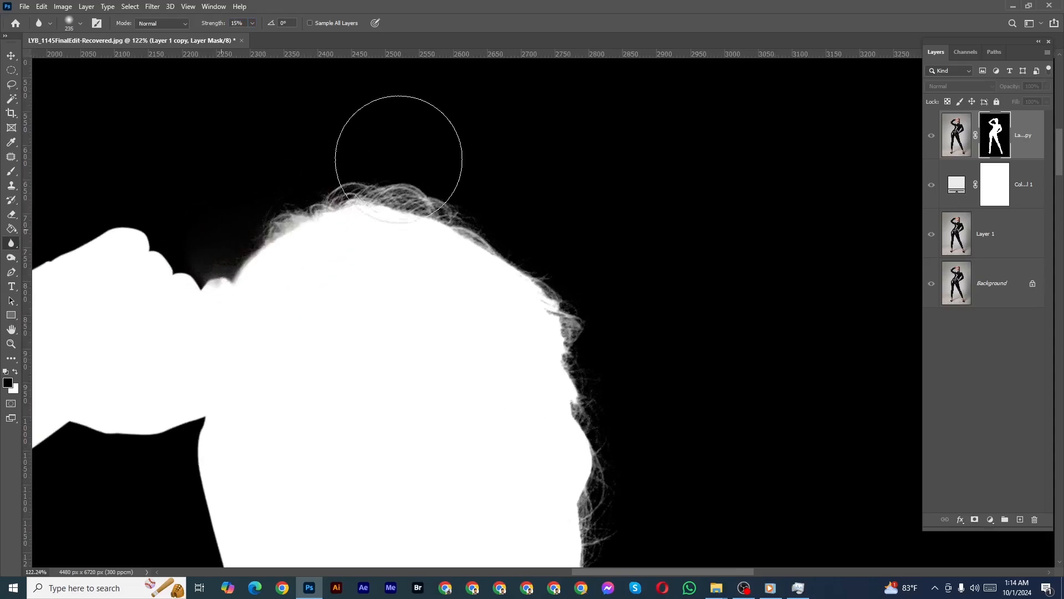
Step: Soften the mask edges along the hair on the neck and the braid inside the bent arm with the Blur tool
scroll(530, 240, down, 1)
drag(516, 210, 483, 145)
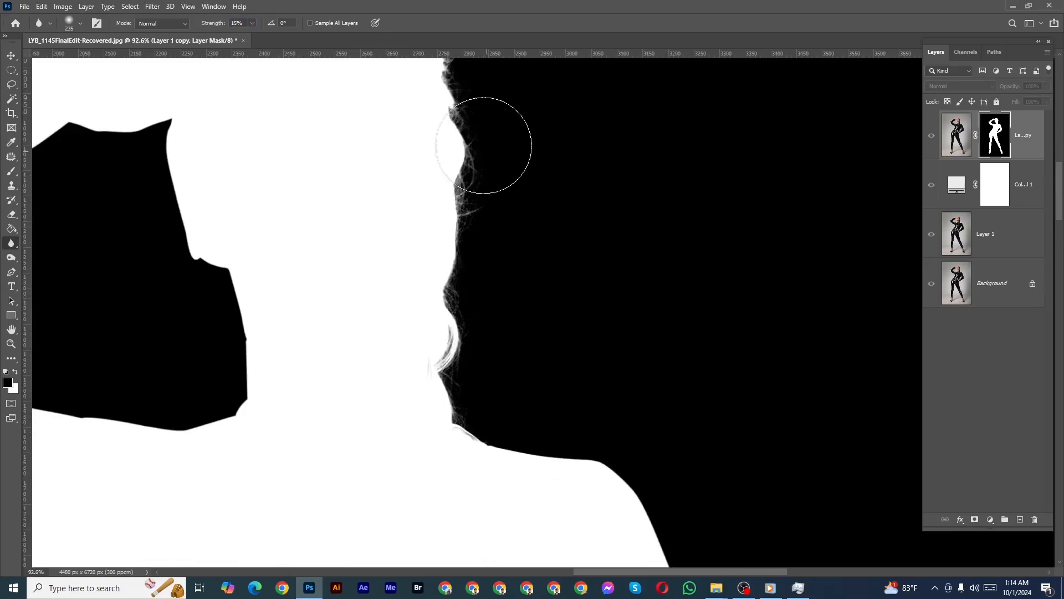
scroll(453, 460, down, 2)
drag(451, 458, 447, 167)
scroll(470, 247, up, 2)
drag(472, 253, 448, 258)
scroll(667, 229, down, 3)
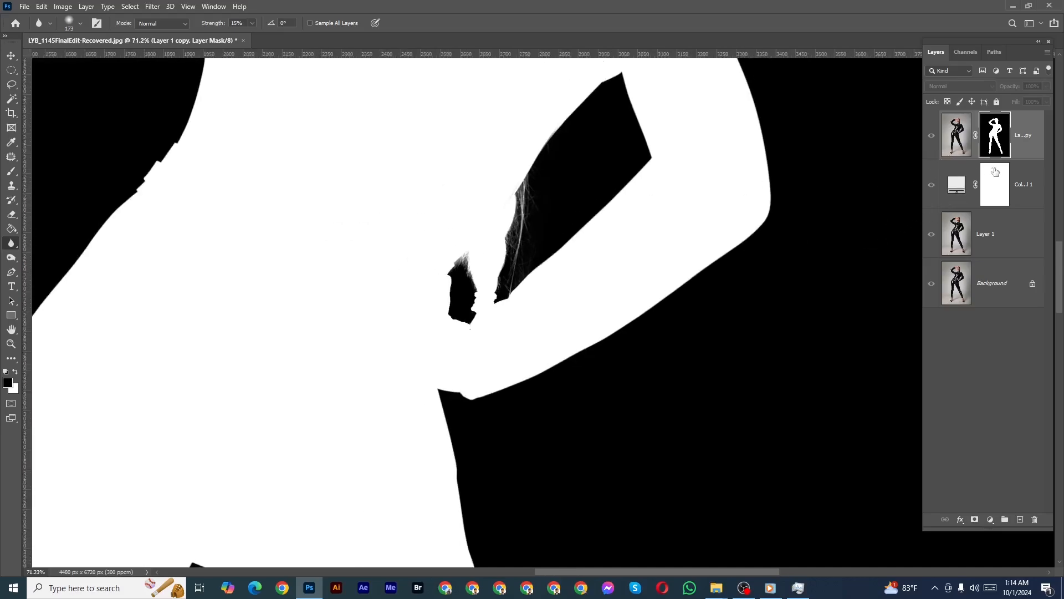
Step: Leave the mask-only view and check the whole cutout against the light grey backdrop
alt+click(996, 142)
scroll(550, 266, down, 5)
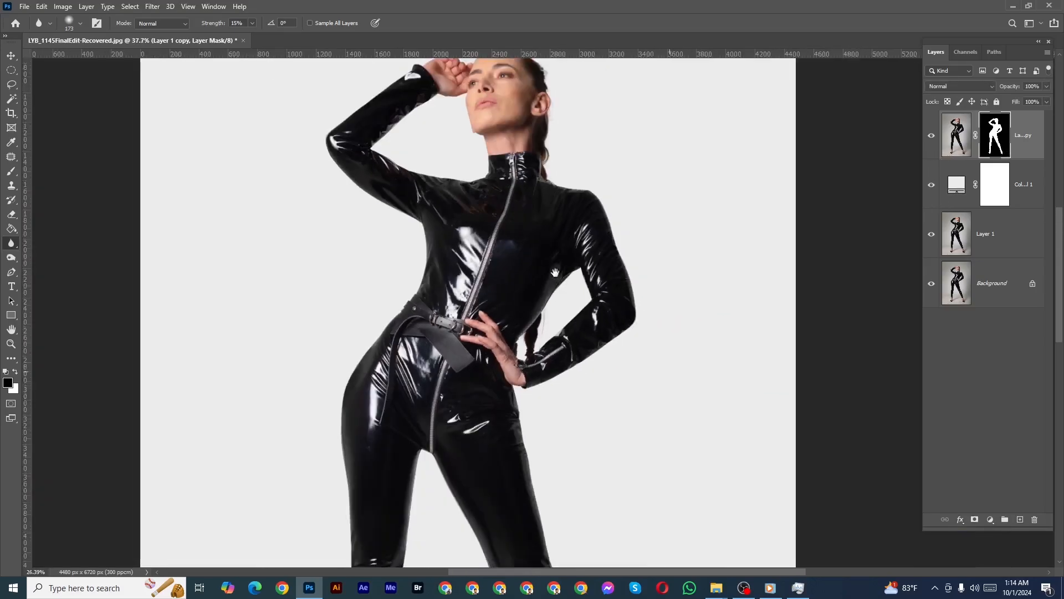
drag(550, 266, 550, 166)
scroll(768, 218, down, 1)
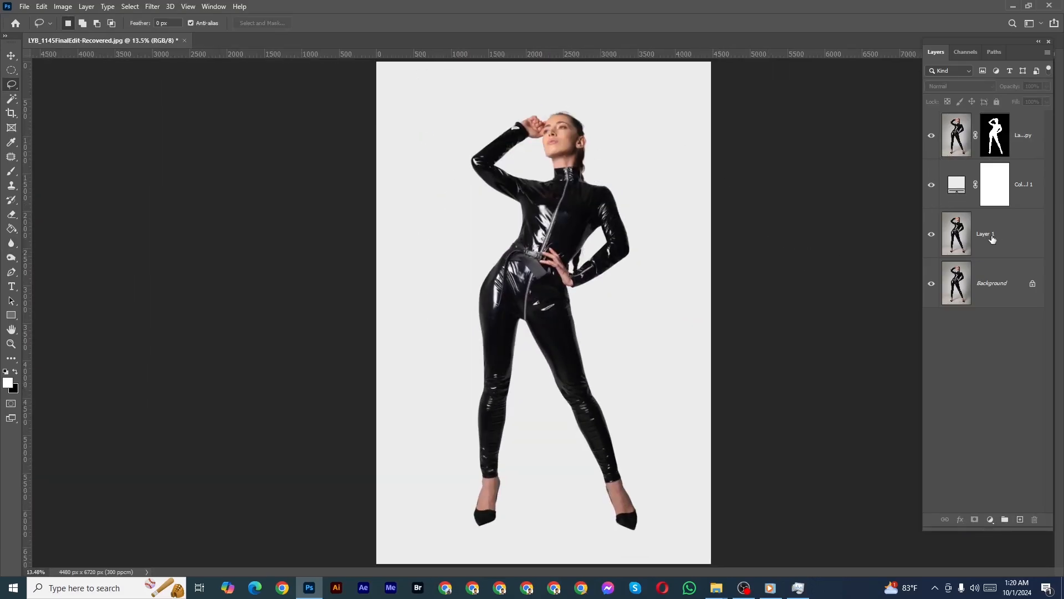
Step: Move Layer 1 above the colour fill layer and mask it with an inverted luminosity selection
drag(992, 239, 1007, 178)
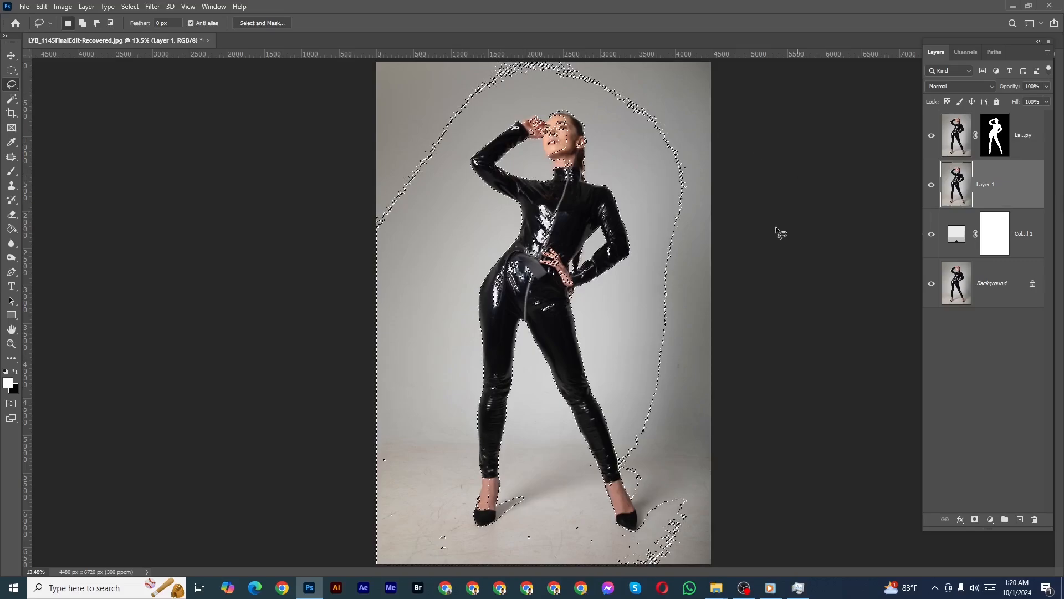
click(976, 520)
scroll(902, 382, down, 1)
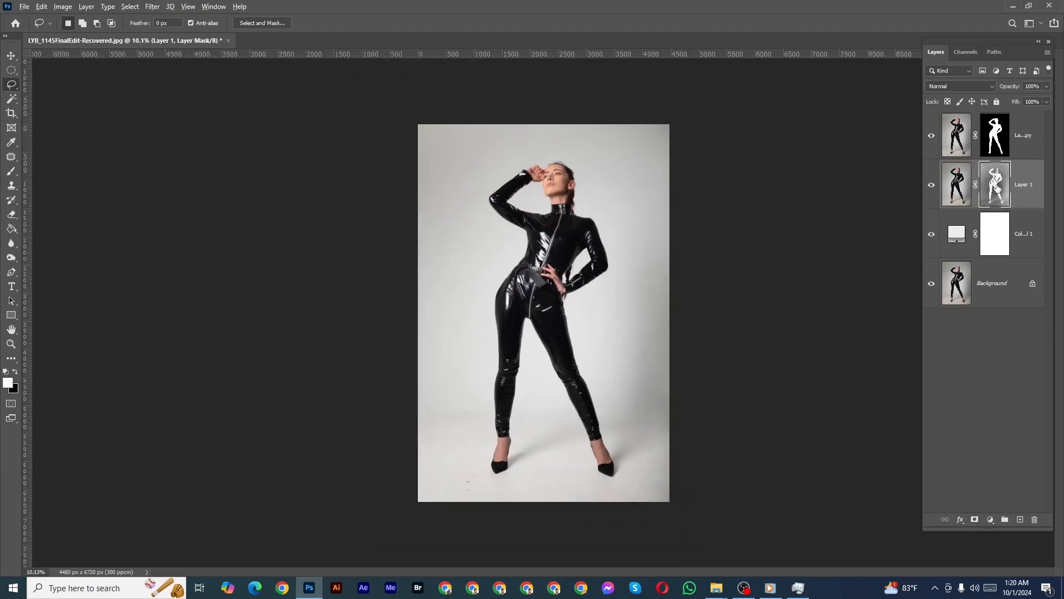
Step: Display the mask of Layer 1 alone and apply Levels with the black input level at 75
alt+click(996, 186)
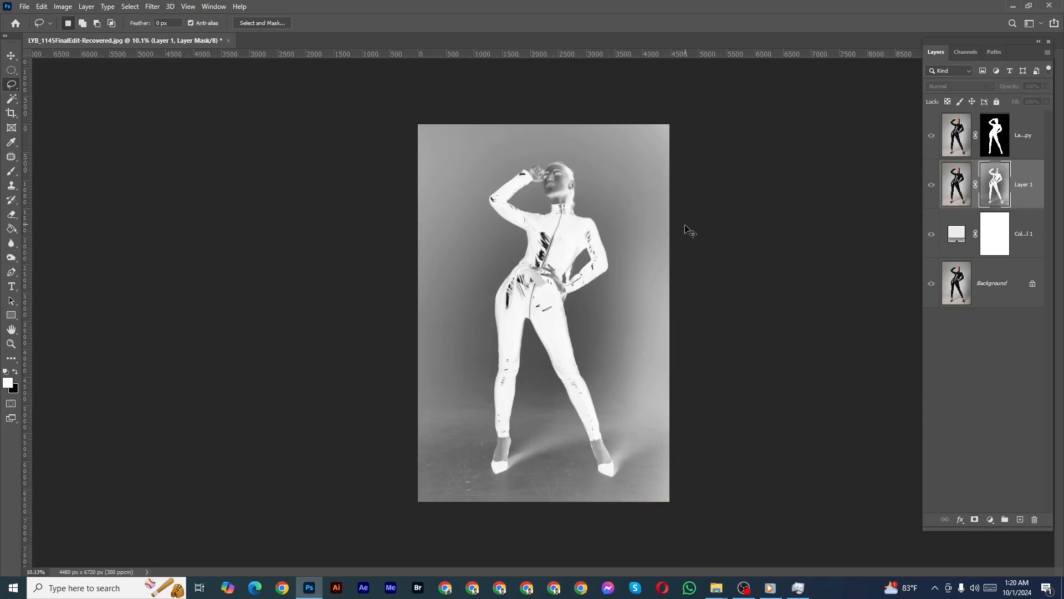
key(ctrl+l)
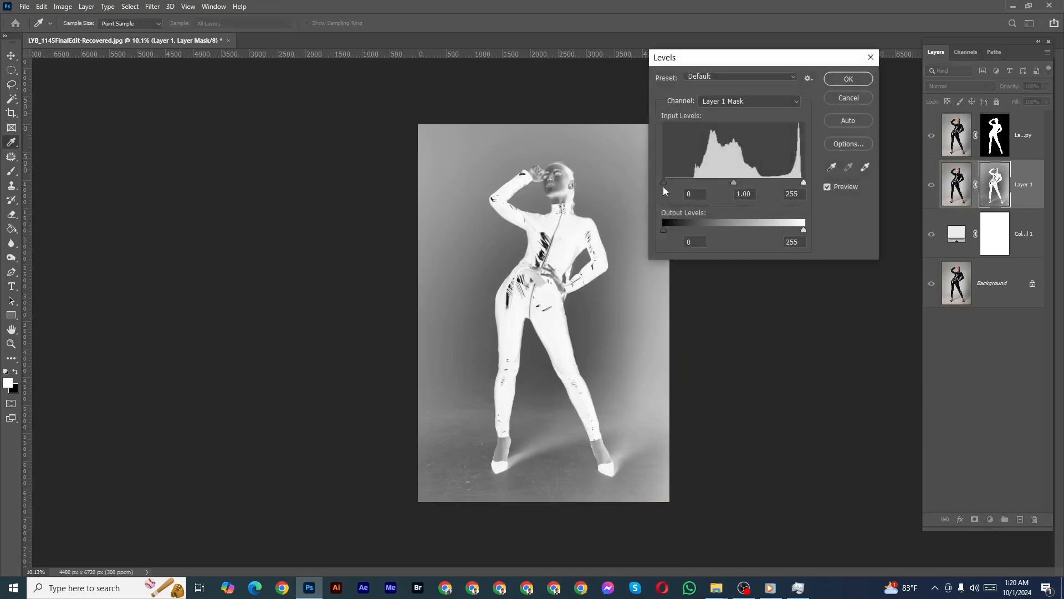
drag(664, 182, 705, 188)
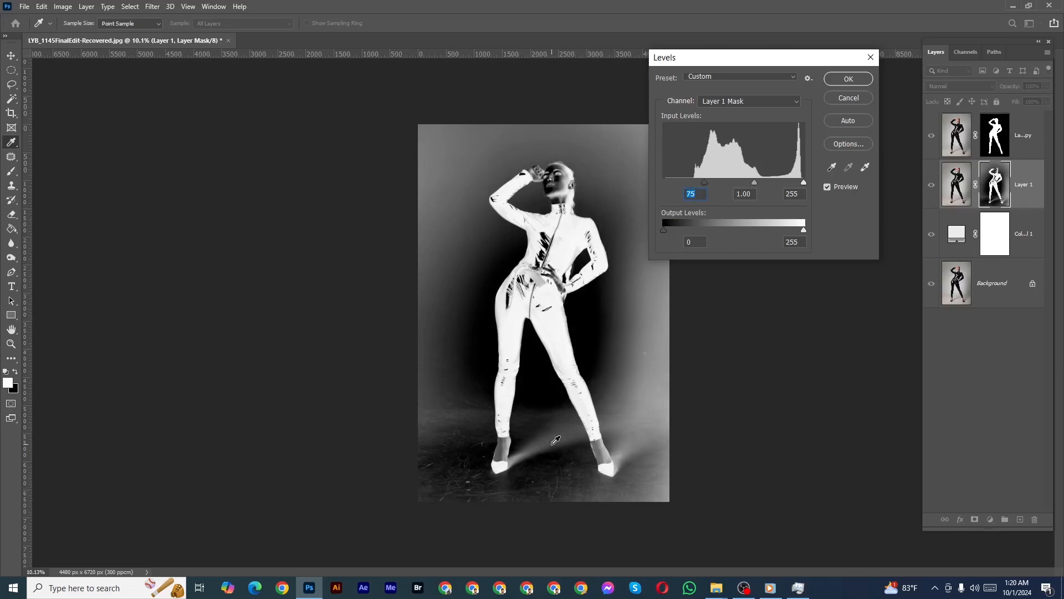
click(855, 81)
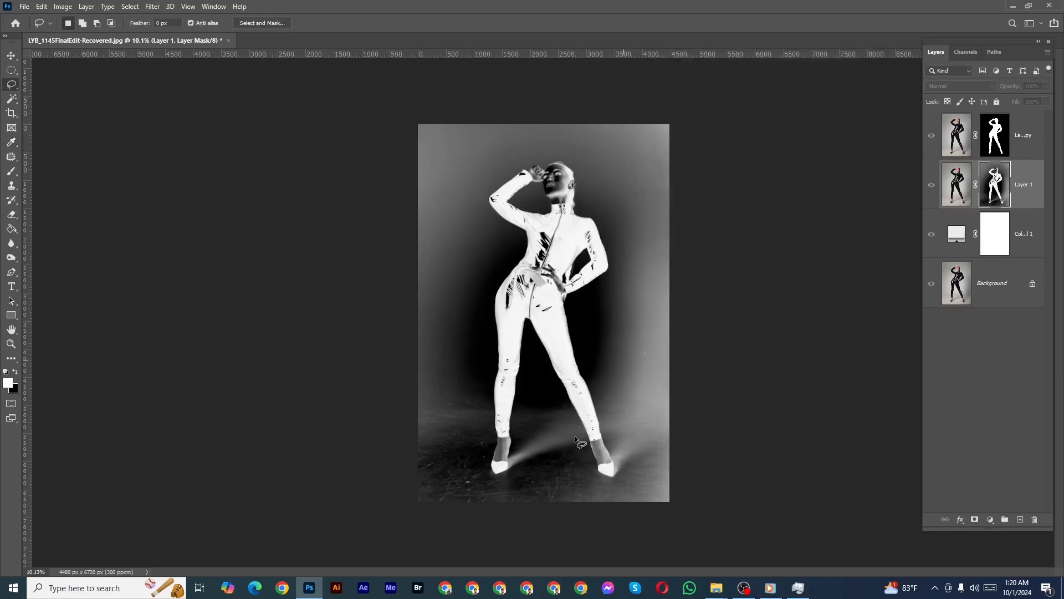
Step: Erase the Layer 1 mask to black across the hips and bent arm with a large soft eraser at 100% flow
key(l)
scroll(575, 436, up, 5)
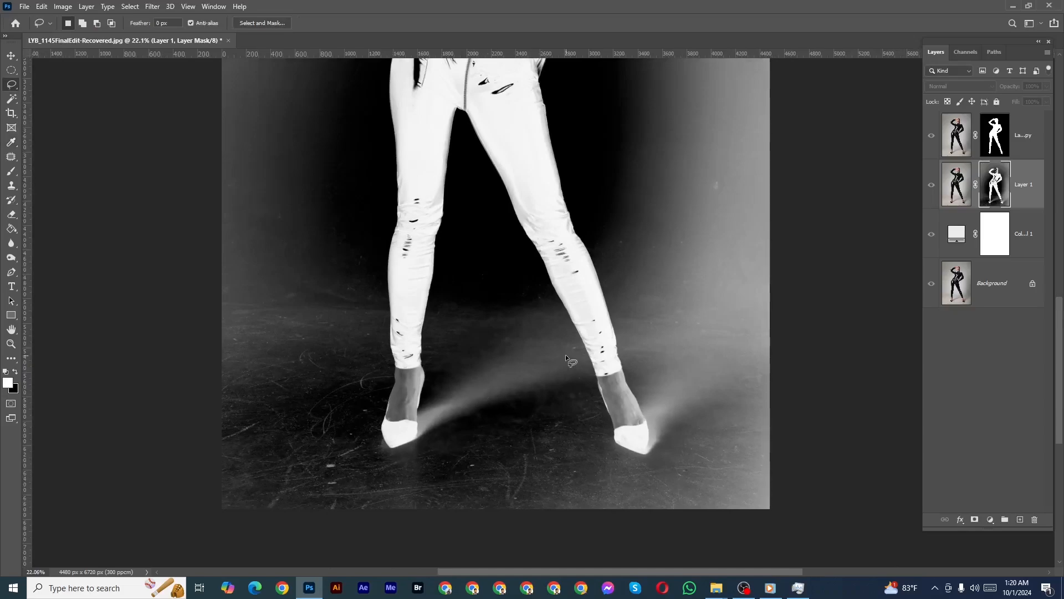
scroll(521, 382, down, 3)
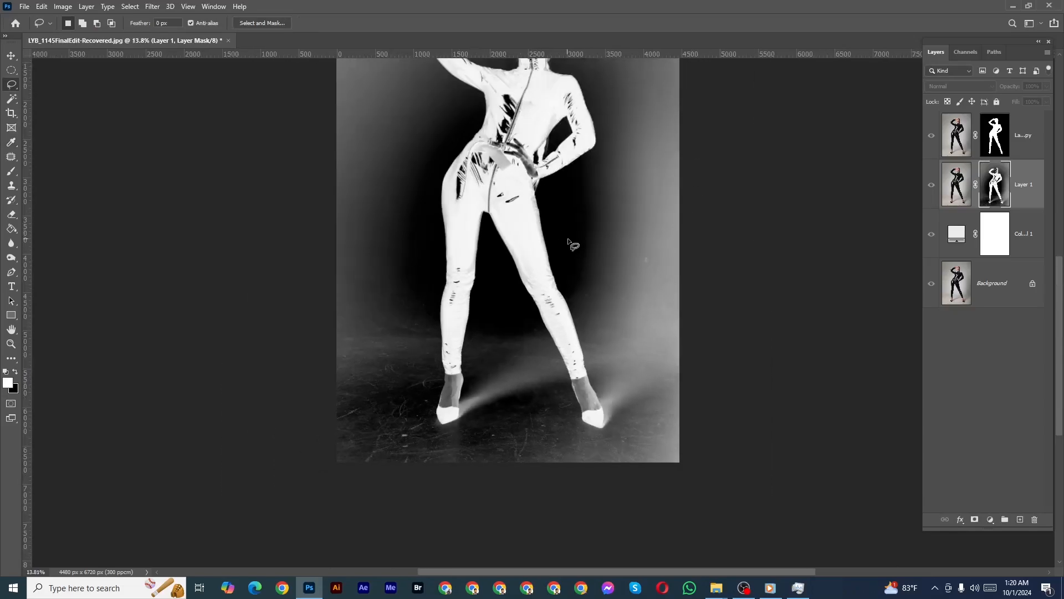
key(e)
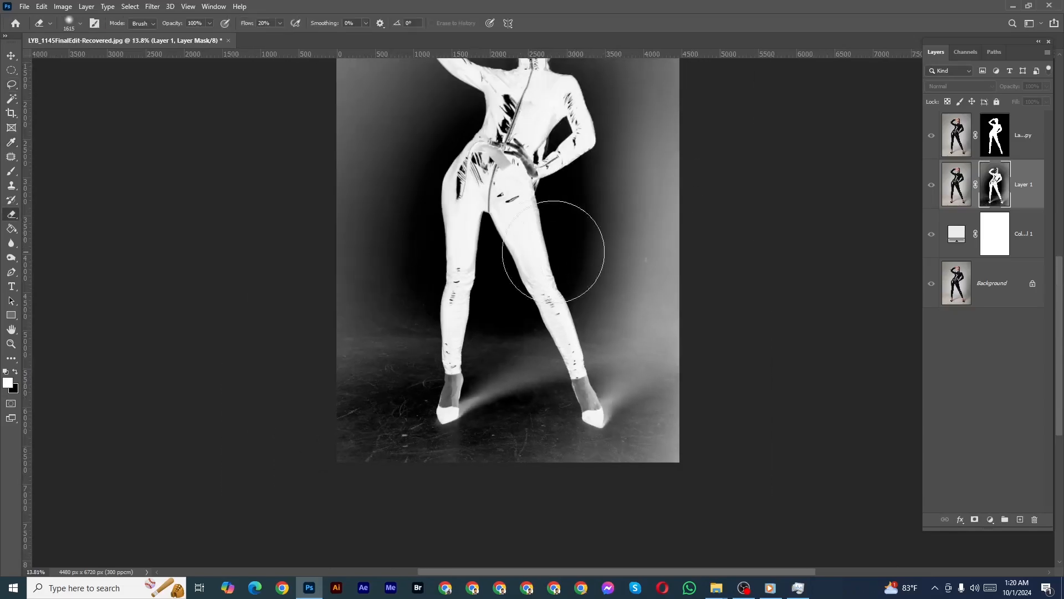
scroll(516, 253, down, 1)
scroll(514, 262, up, 3)
alt+right_click(532, 285)
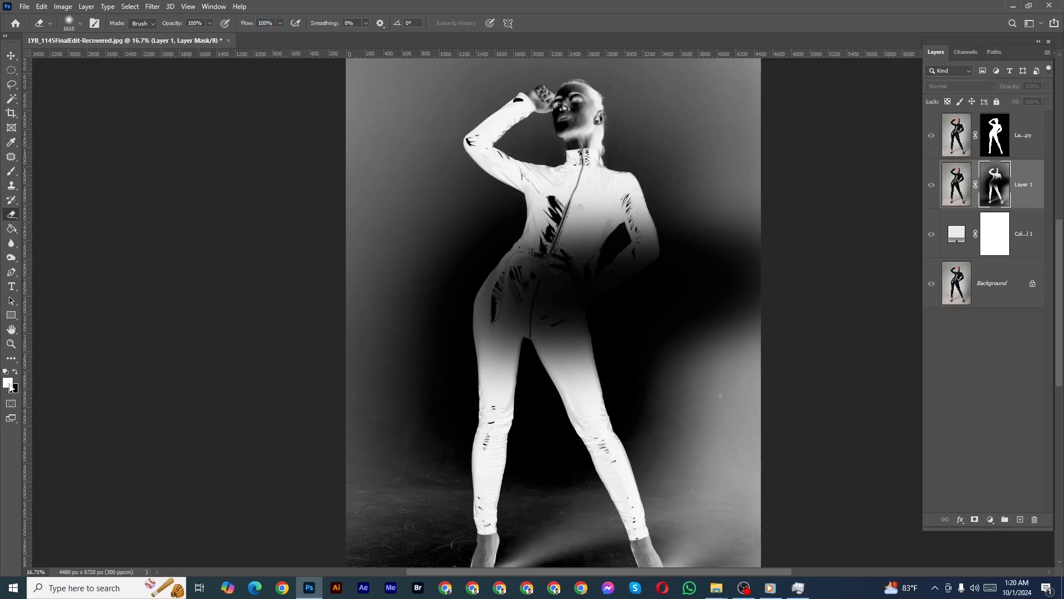
scroll(206, 338, down, 3)
scroll(583, 320, up, 4)
Step: Erase the Layer 1 mask to black over the thighs, the left leg down to the ankle and the floor beside it
drag(629, 356, 557, 210)
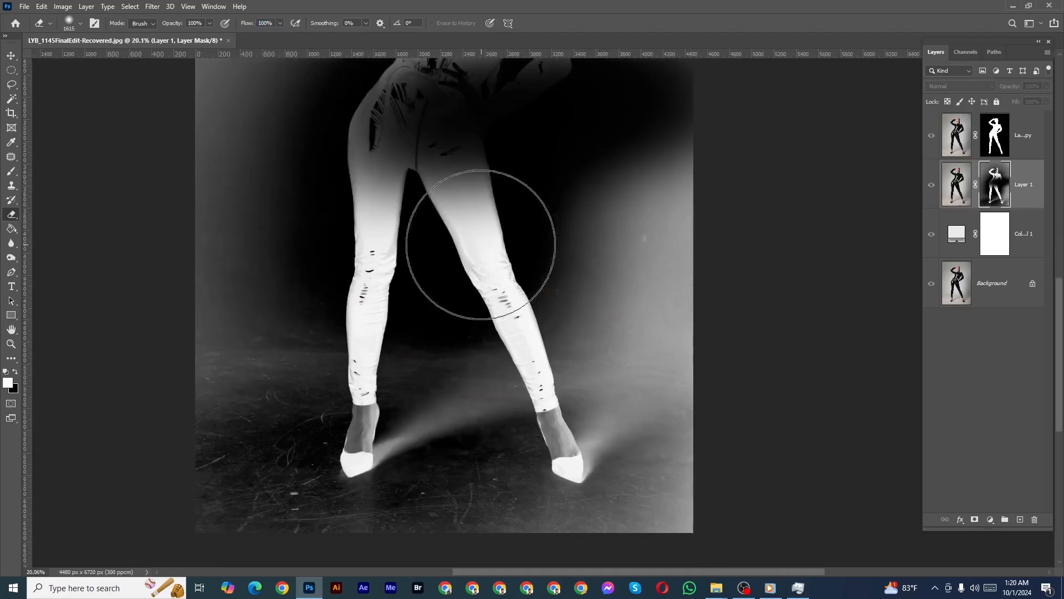
mouse_move(438, 255)
mouse_down()
mouse_move(798, 209)
mouse_move(539, 236)
mouse_move(567, 229)
mouse_up()
mouse_move(486, 275)
mouse_down()
mouse_move(560, 192)
mouse_move(390, 259)
mouse_move(475, 201)
mouse_move(452, 223)
mouse_move(469, 221)
mouse_move(458, 194)
mouse_up()
alt+right_click(542, 179)
alt+right_click(405, 225)
mouse_move(393, 215)
mouse_down()
mouse_move(344, 328)
mouse_move(352, 342)
mouse_up()
scroll(362, 283, up, 3)
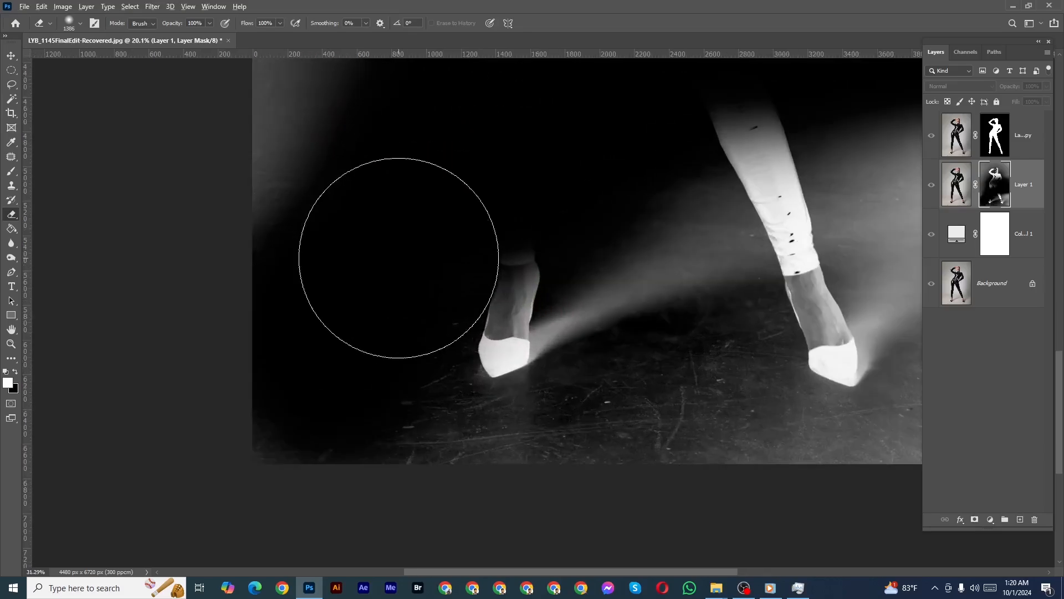
Step: Erase the mask to black on the floor around and below the left shoe, keeping the shadow streak beside the heel
alt+right_click(397, 259)
drag(415, 310, 397, 261)
alt+right_click(396, 259)
mouse_move(388, 348)
mouse_down()
mouse_move(414, 373)
mouse_move(402, 368)
mouse_move(541, 402)
mouse_move(456, 401)
mouse_move(640, 366)
mouse_move(598, 373)
mouse_up()
drag(583, 369, 494, 394)
scroll(479, 394, up, 3)
alt+right_click(478, 393)
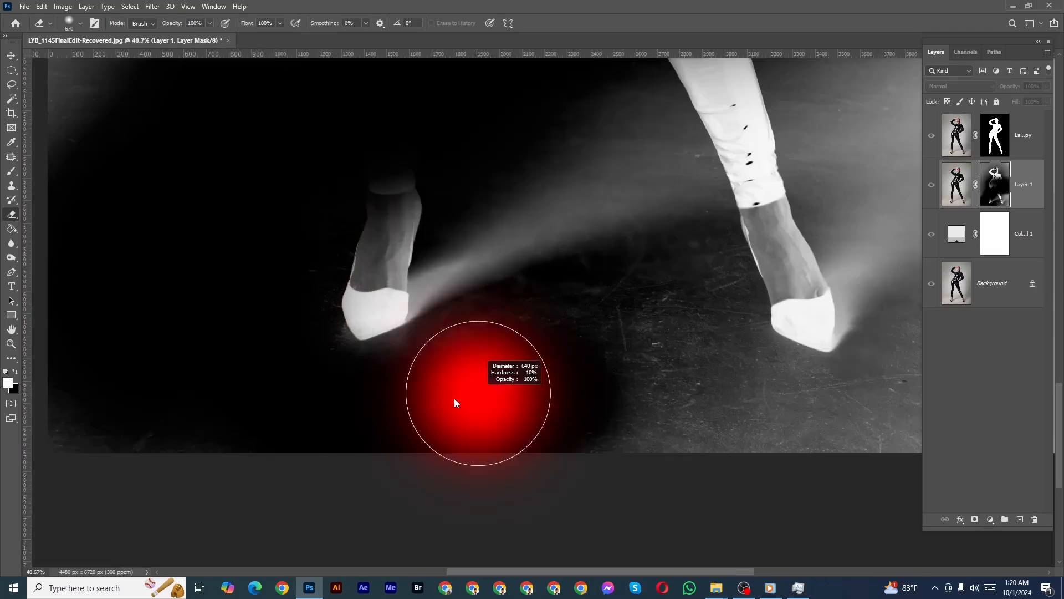
Step: Erase the floor texture in the mask between the two shoes with a smaller soft eraser, up to the right shoe's edge
mouse_move(444, 364)
mouse_down()
mouse_move(660, 285)
mouse_move(698, 277)
mouse_move(704, 287)
mouse_move(584, 259)
mouse_up()
alt+right_click(537, 290)
mouse_move(571, 299)
mouse_down()
mouse_move(564, 356)
mouse_move(534, 336)
mouse_move(560, 328)
mouse_up()
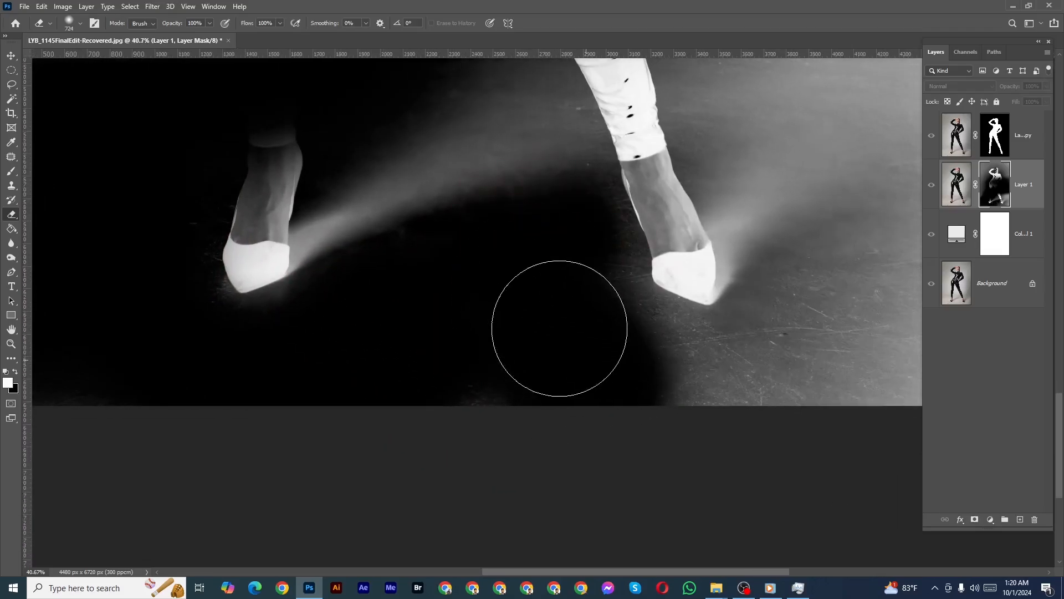
alt+right_click(588, 311)
mouse_move(601, 357)
mouse_down()
mouse_move(668, 414)
mouse_move(528, 402)
mouse_up()
alt+right_click(543, 312)
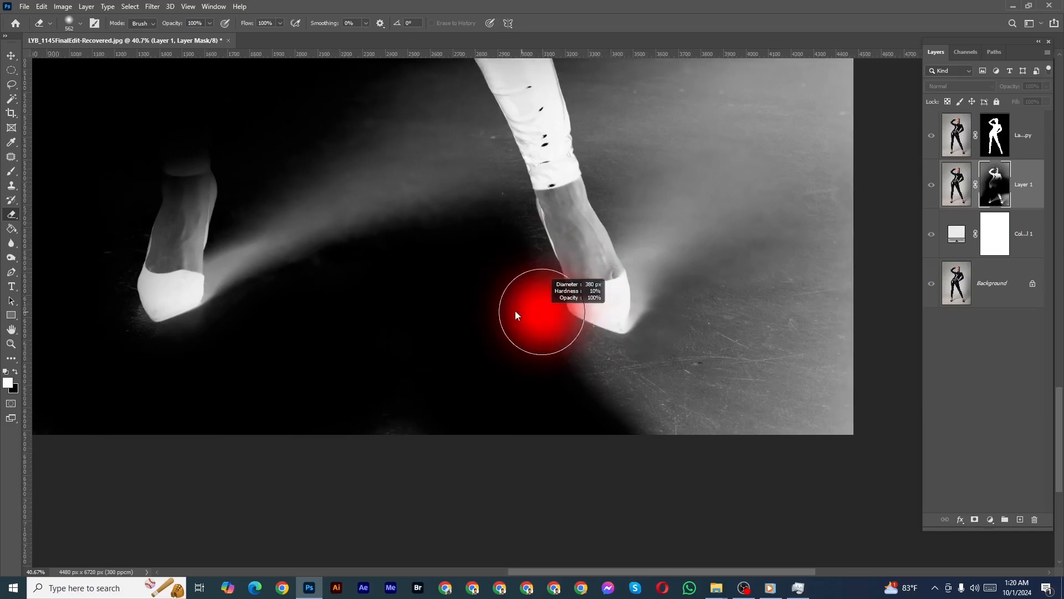
mouse_move(520, 235)
mouse_down()
mouse_move(473, 312)
mouse_move(585, 386)
mouse_move(487, 335)
mouse_move(552, 364)
mouse_move(608, 359)
mouse_move(531, 393)
mouse_move(553, 402)
mouse_move(575, 392)
mouse_move(697, 215)
mouse_move(588, 387)
mouse_up()
Step: Erase the mask to black on the floor and backdrop to the right of the right shoe's shadow
alt+right_click(466, 321)
alt+right_click(530, 392)
scroll(587, 391, down, 2)
alt+right_click(578, 409)
mouse_move(589, 424)
mouse_down()
mouse_move(578, 407)
mouse_move(558, 436)
mouse_up()
scroll(598, 374, down, 2)
mouse_move(606, 371)
mouse_down()
mouse_move(607, 401)
mouse_move(610, 208)
mouse_up()
alt+right_click(612, 414)
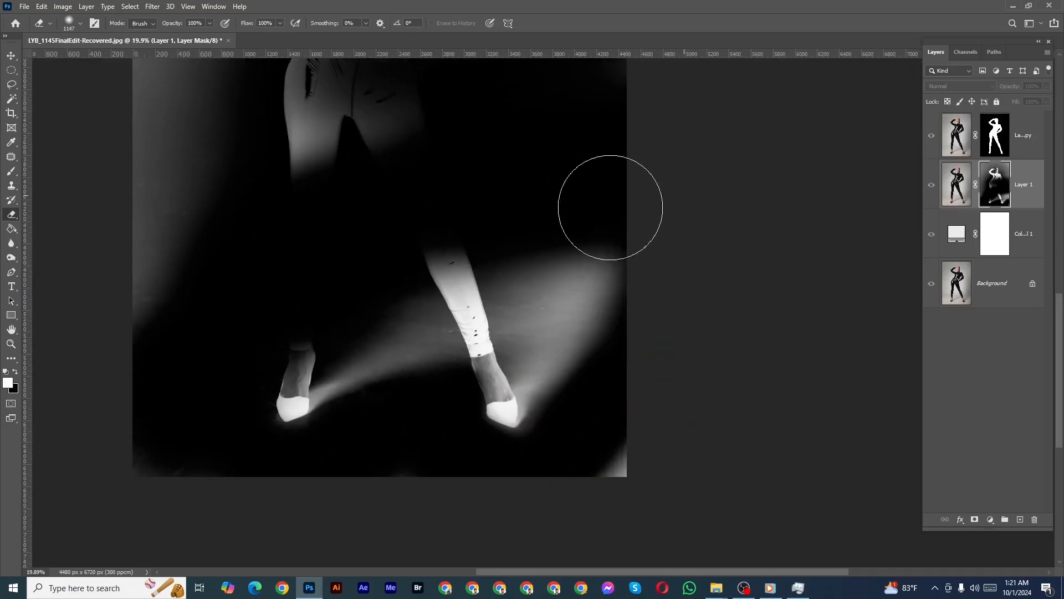
Step: Erase the right lower leg and ankle from the mask so the two shadow streaks are separated
alt+right_click(372, 244)
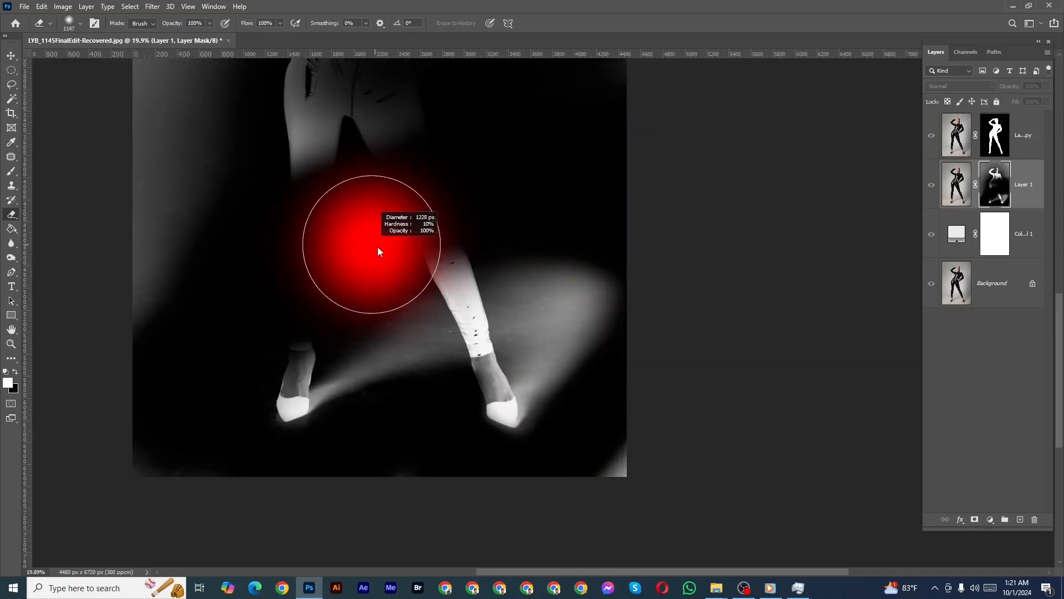
alt+right_click(539, 222)
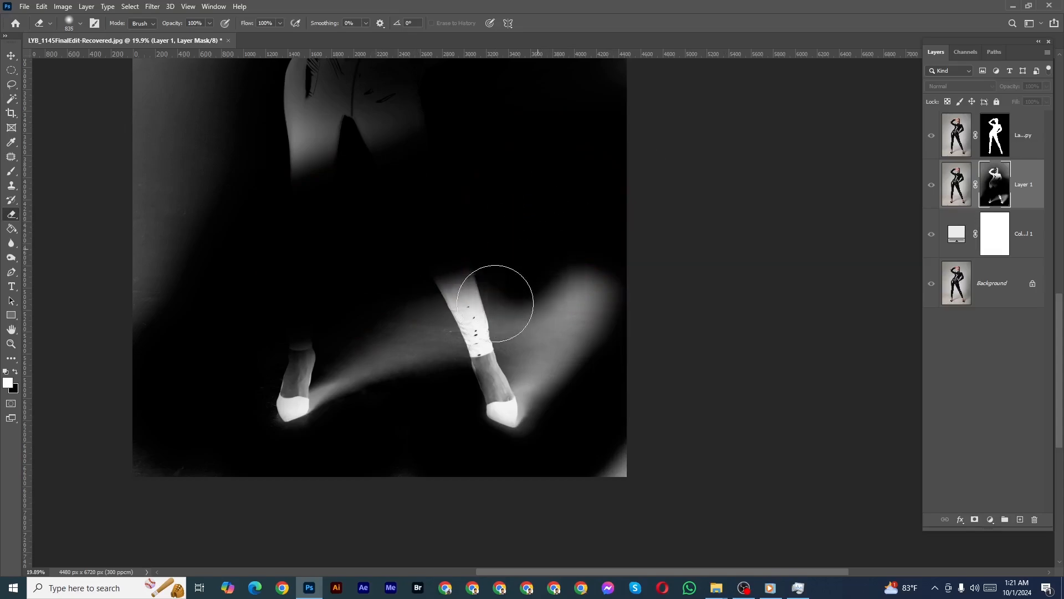
drag(495, 303, 471, 382)
alt+right_click(446, 234)
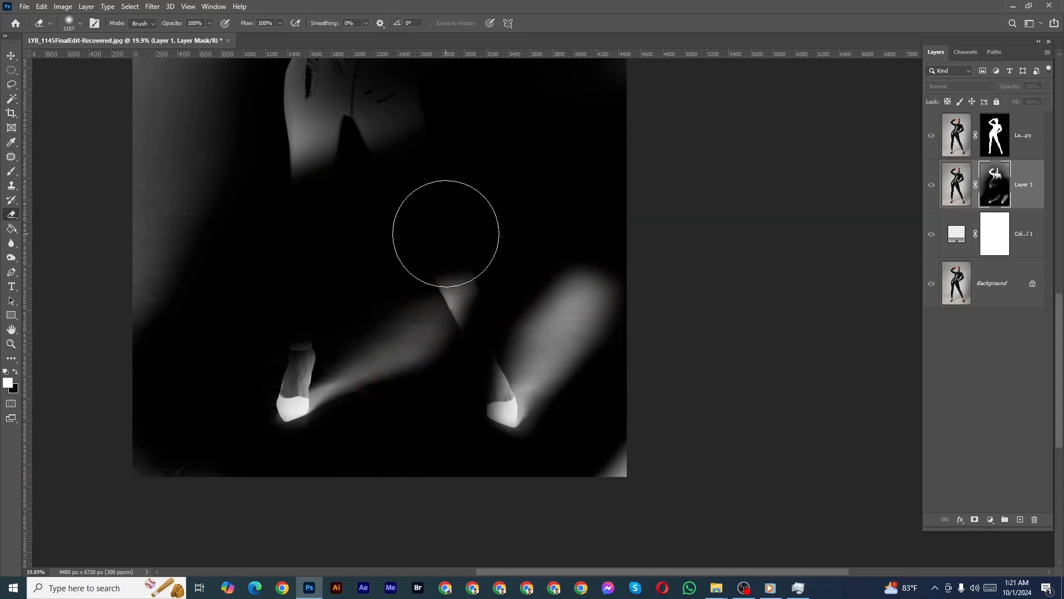
alt+right_click(516, 242)
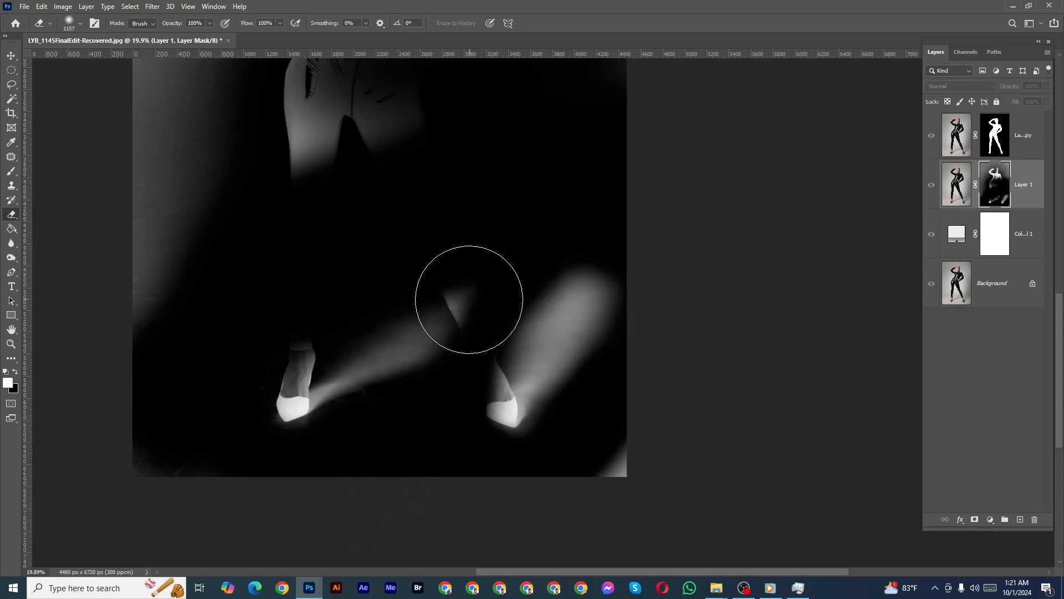
mouse_move(469, 299)
mouse_down()
mouse_move(506, 266)
mouse_move(476, 309)
mouse_move(538, 195)
mouse_up()
alt+right_click(539, 196)
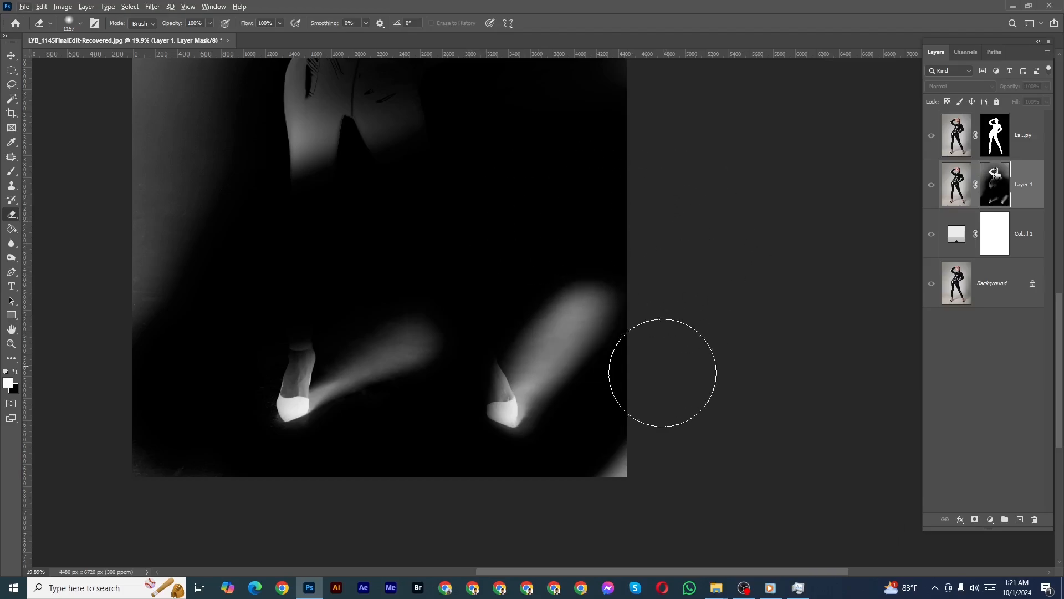
Step: Trim the far ends of both shadow streaks in the mask with the large soft eraser
drag(654, 251, 670, 281)
alt+right_click(565, 239)
drag(491, 267, 455, 312)
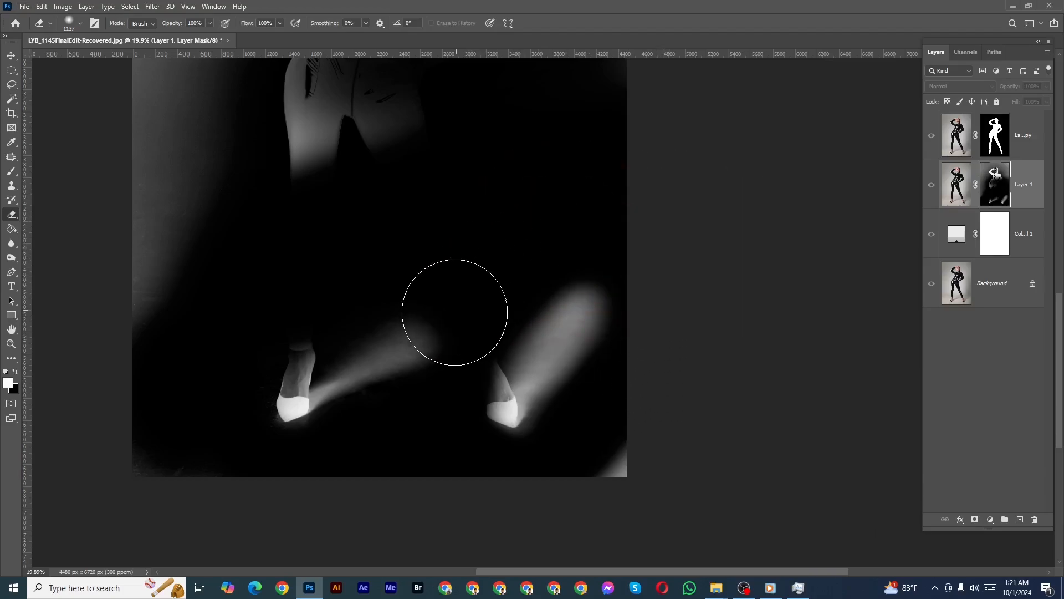
key(z)
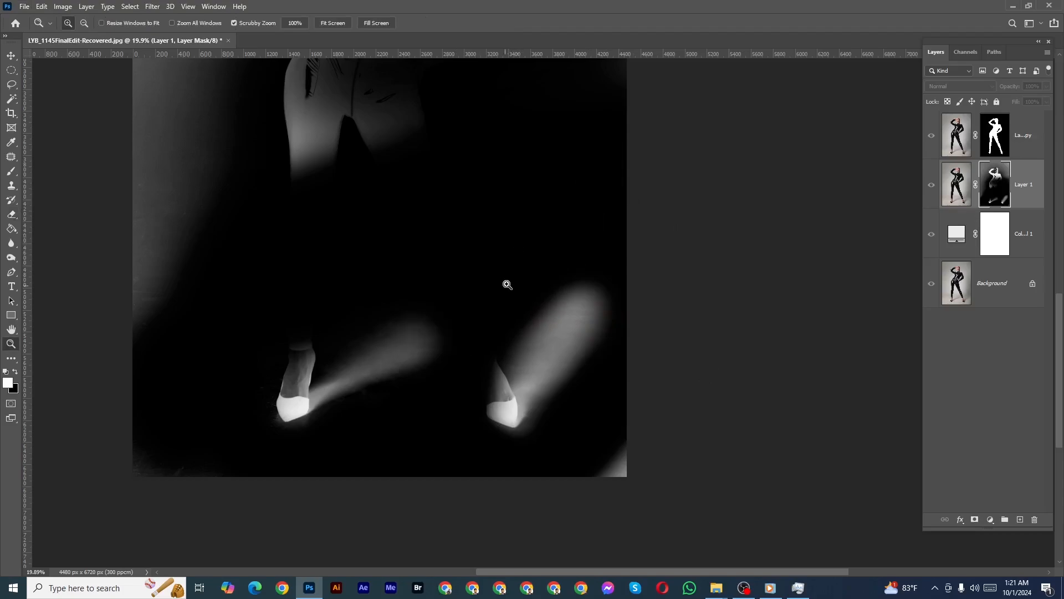
key(e)
alt+right_click(514, 283)
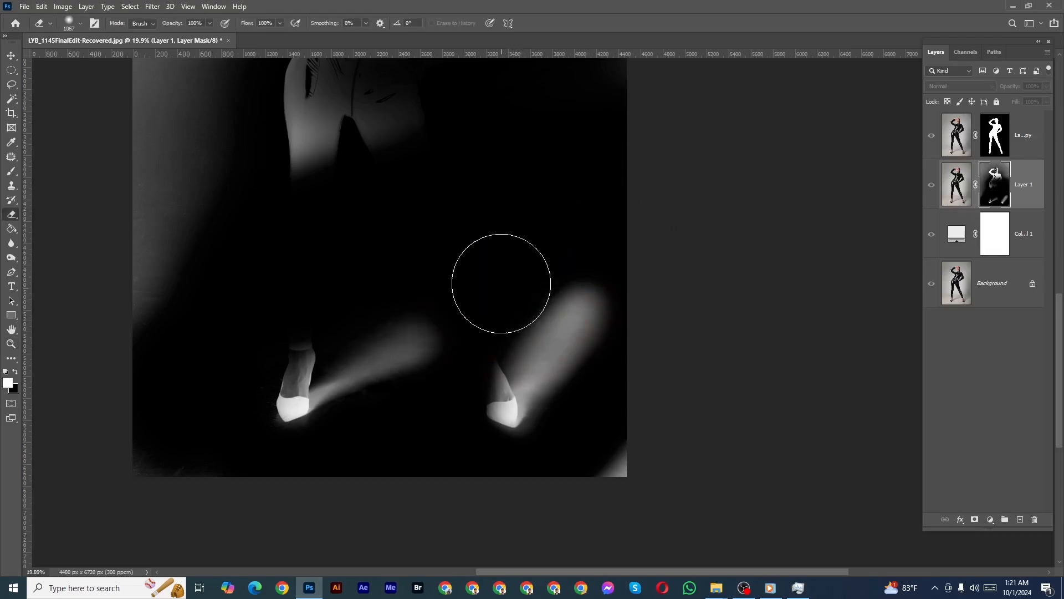
Step: Set the eraser flow to 30% and fade the far end of the right shoe's shadow in the mask
scroll(542, 294, down, 3)
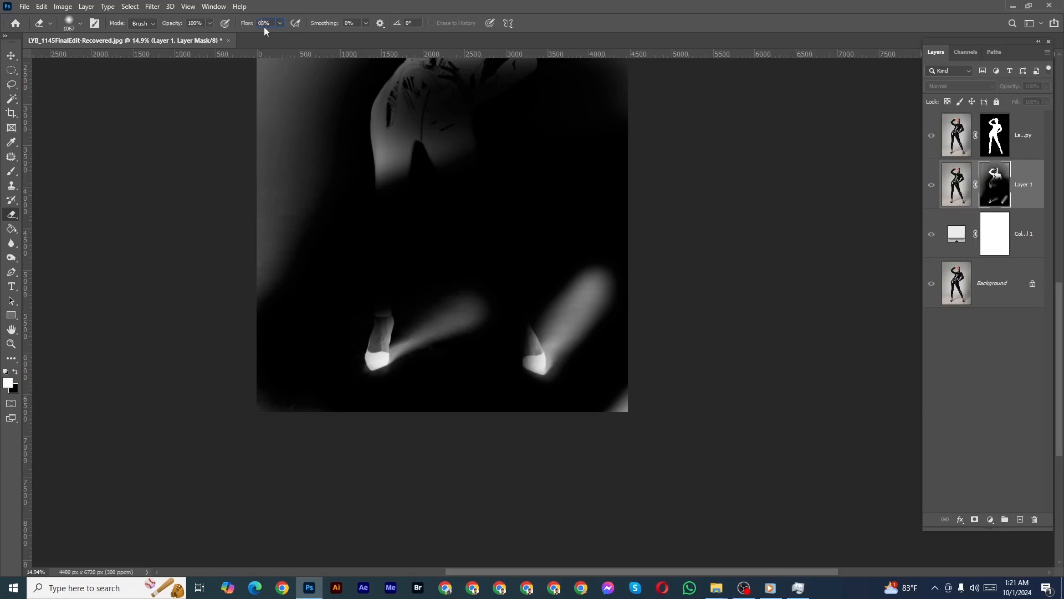
alt+right_click(528, 234)
mouse_move(613, 244)
mouse_down()
mouse_move(599, 259)
mouse_move(618, 279)
mouse_up()
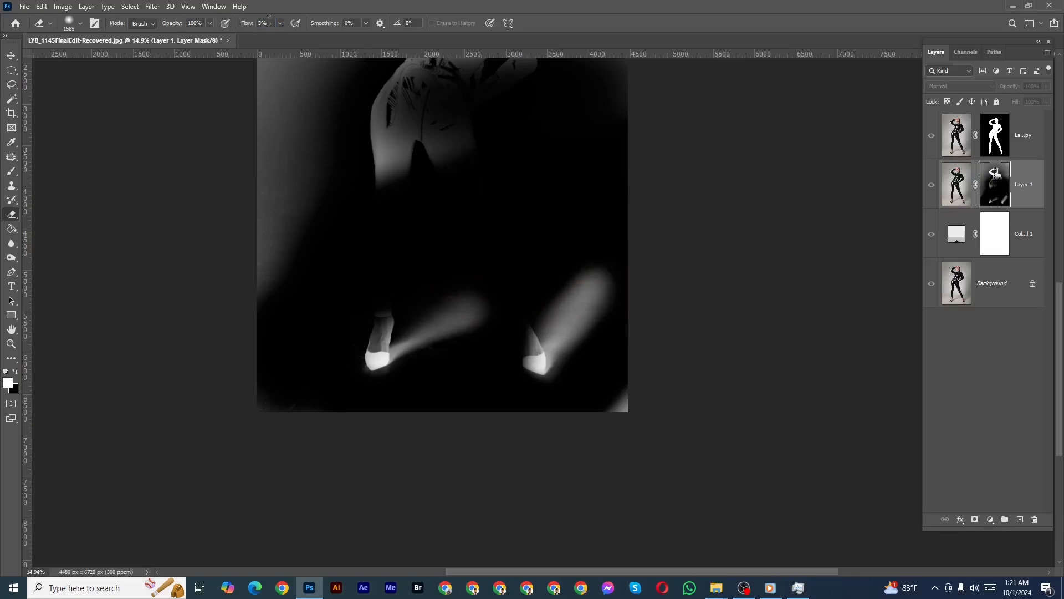
text(30)
key(Return)
scroll(656, 284, up, 1)
scroll(657, 284, up, 2)
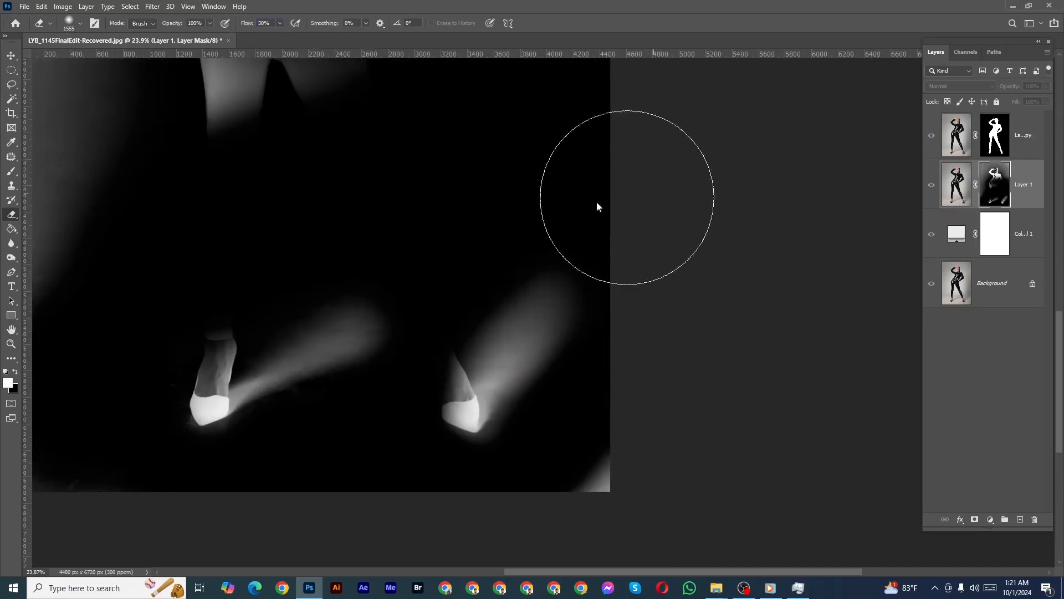
Step: Soften the edges of the two shadow streaks with light eraser strokes and fit the whole mask in view
alt+right_click(516, 227)
drag(458, 253, 487, 258)
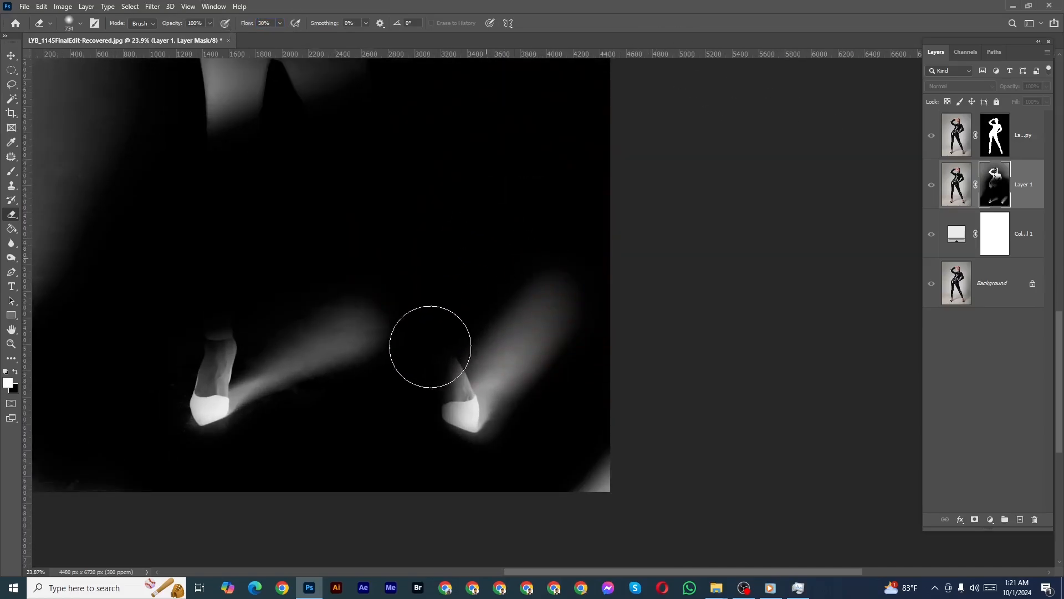
right_click(377, 246)
key(Escape)
alt+right_click(486, 214)
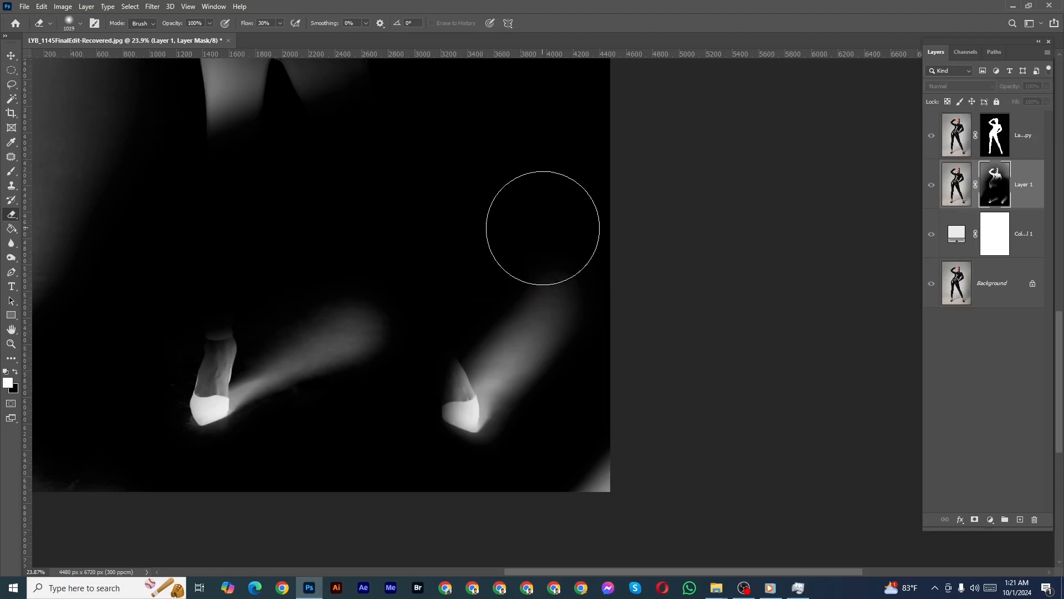
alt+right_click(535, 226)
mouse_move(568, 250)
mouse_down()
mouse_move(578, 161)
mouse_move(529, 166)
mouse_move(573, 191)
mouse_move(513, 207)
mouse_up()
key(ctrl+0)
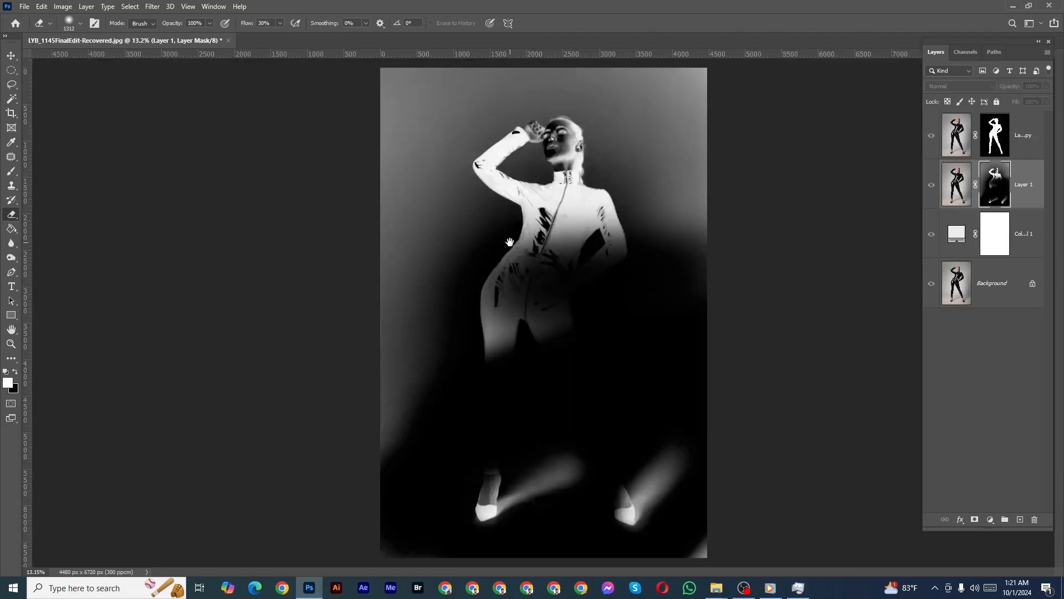
Step: Fill the mask with black everywhere outside a lassoed area around the feet and shadows, feathering the inverted selection by 20 pixels
key(l)
scroll(561, 430, down, 2)
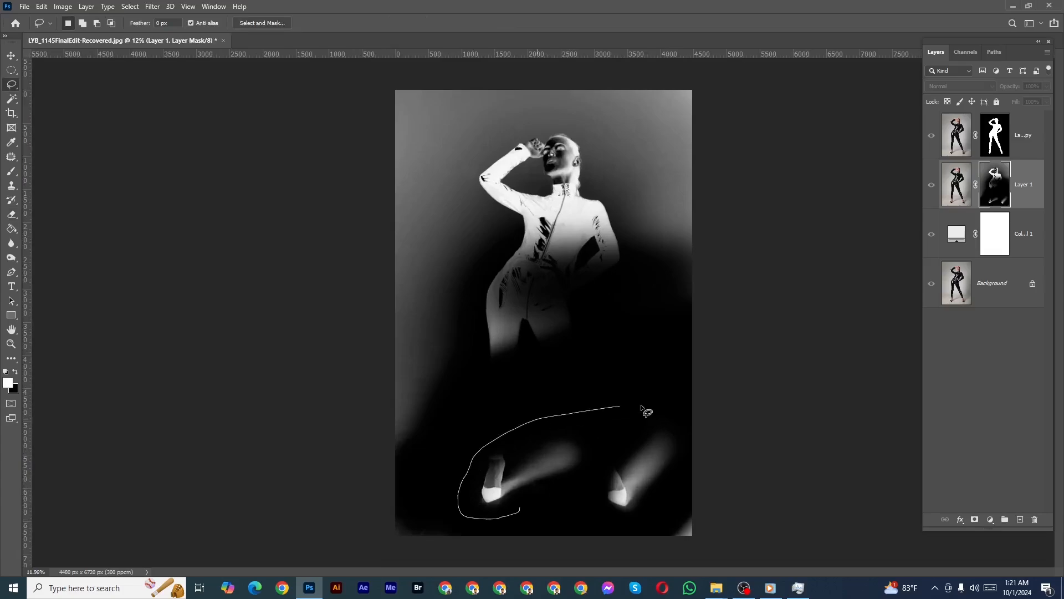
drag(602, 534, 603, 532)
key(ctrl+shift+i)
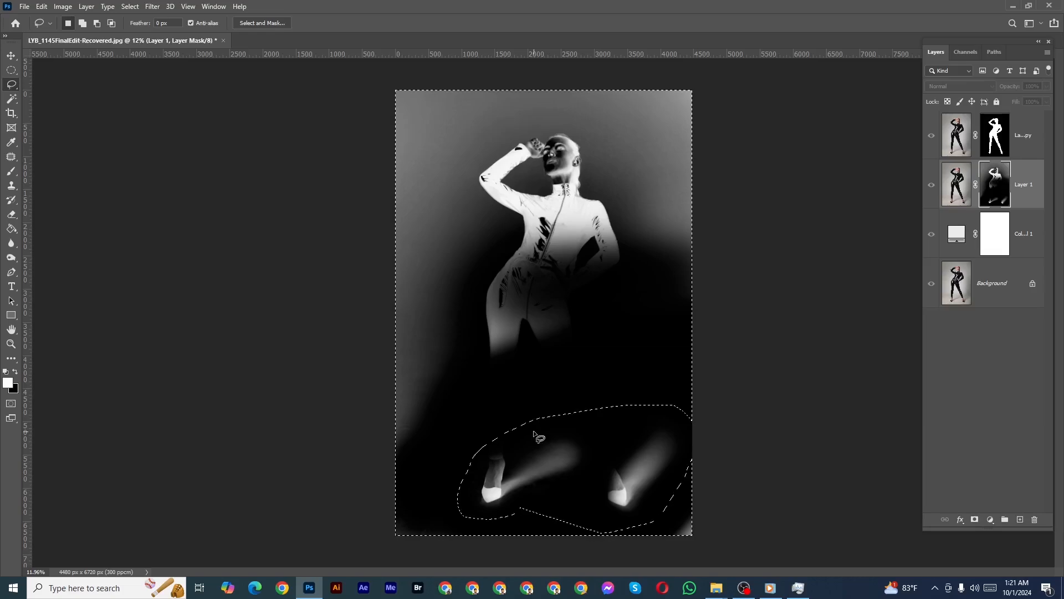
key(shift+F6)
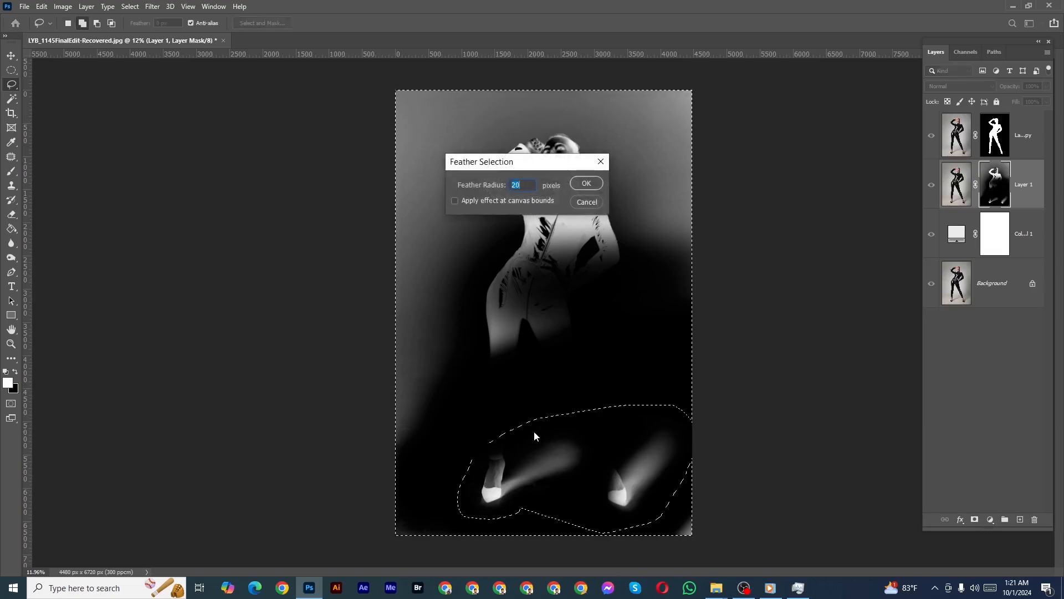
key(Return)
key(ctrl+BackSpace)
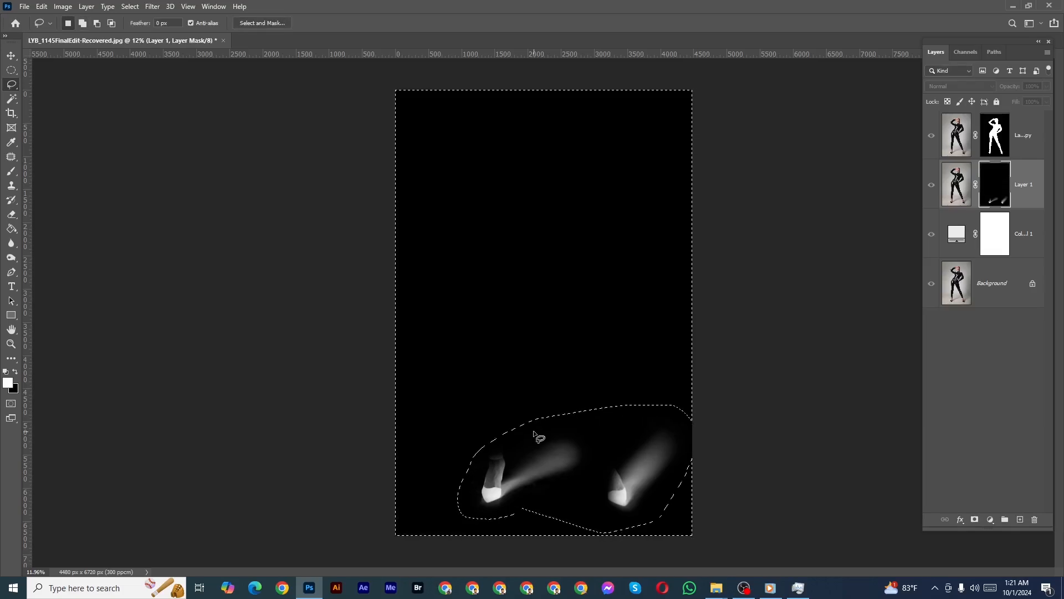
key(ctrl+d)
Step: Leave the mask-only view and examine the restored floor shadows in the composite, overall and close up at the feet
scroll(543, 457, up, 8)
scroll(641, 443, down, 4)
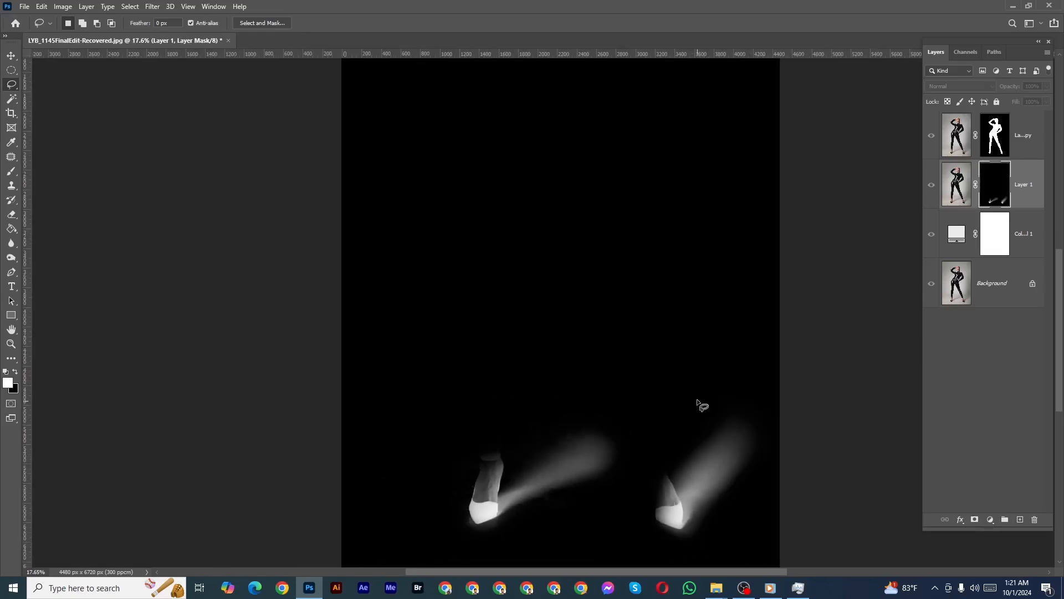
scroll(698, 405, down, 1)
alt+click(996, 197)
scroll(586, 491, up, 5)
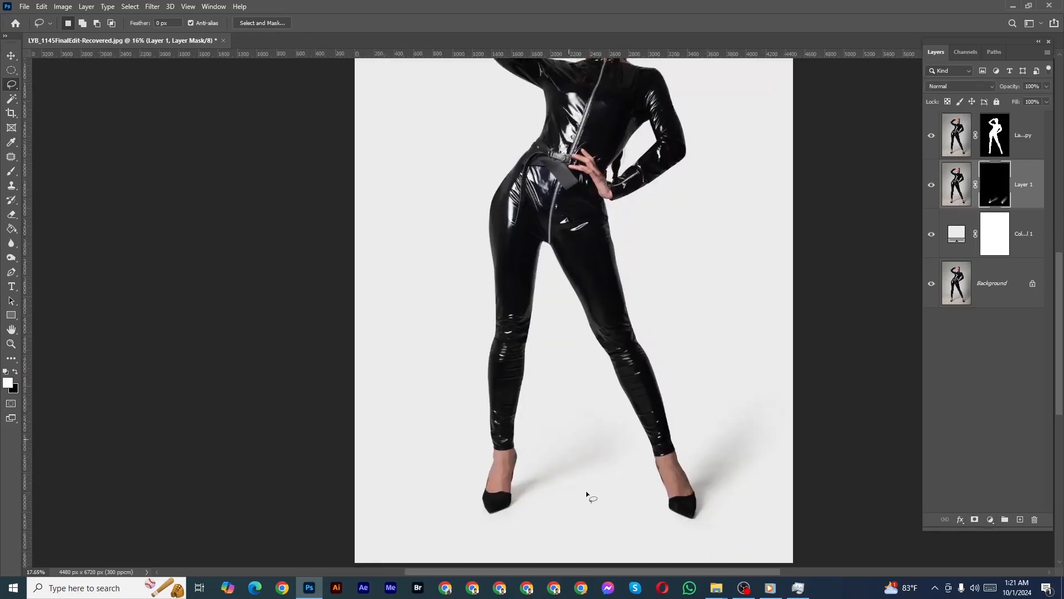
scroll(660, 419, down, 6)
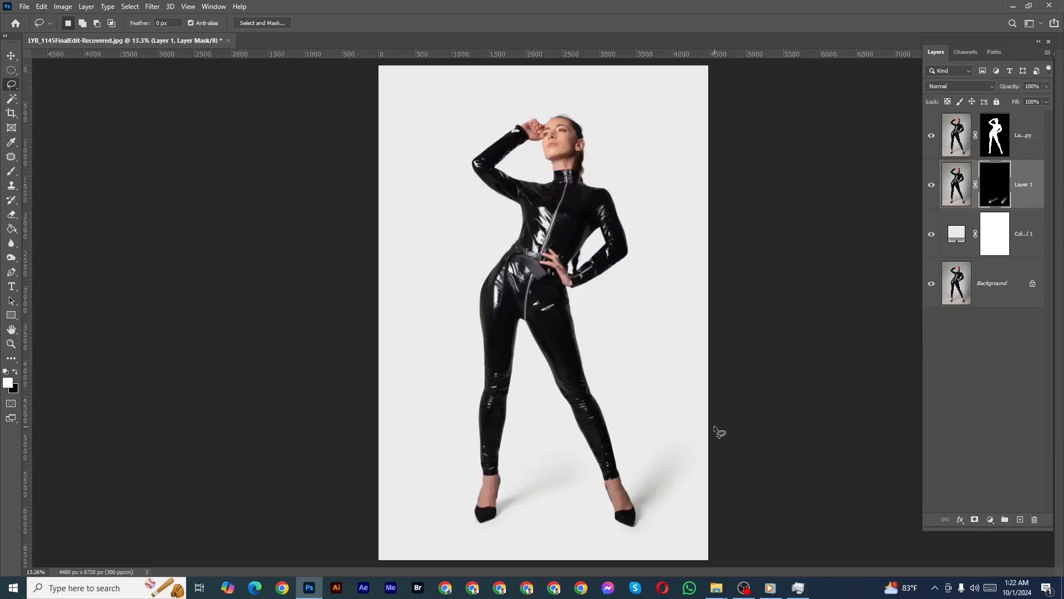
scroll(521, 493, up, 6)
drag(515, 485, 514, 358)
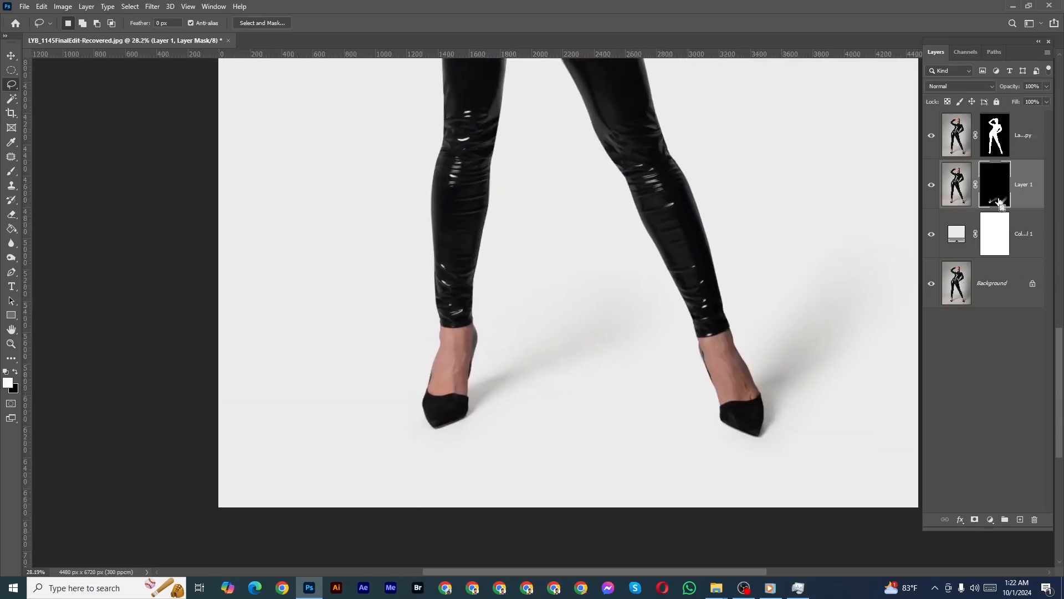
Step: Load the Layer 1 mask as a selection and brush white along the underside of the left shoe to deepen its contact shadow
scroll(519, 391, up, 6)
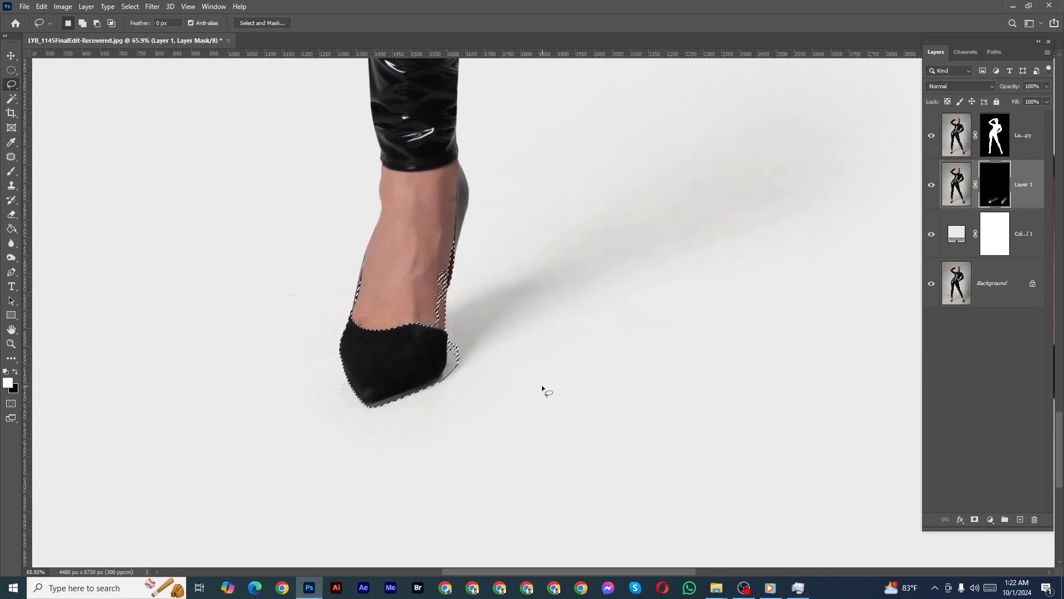
key(b)
scroll(416, 404, up, 4)
drag(424, 362, 421, 352)
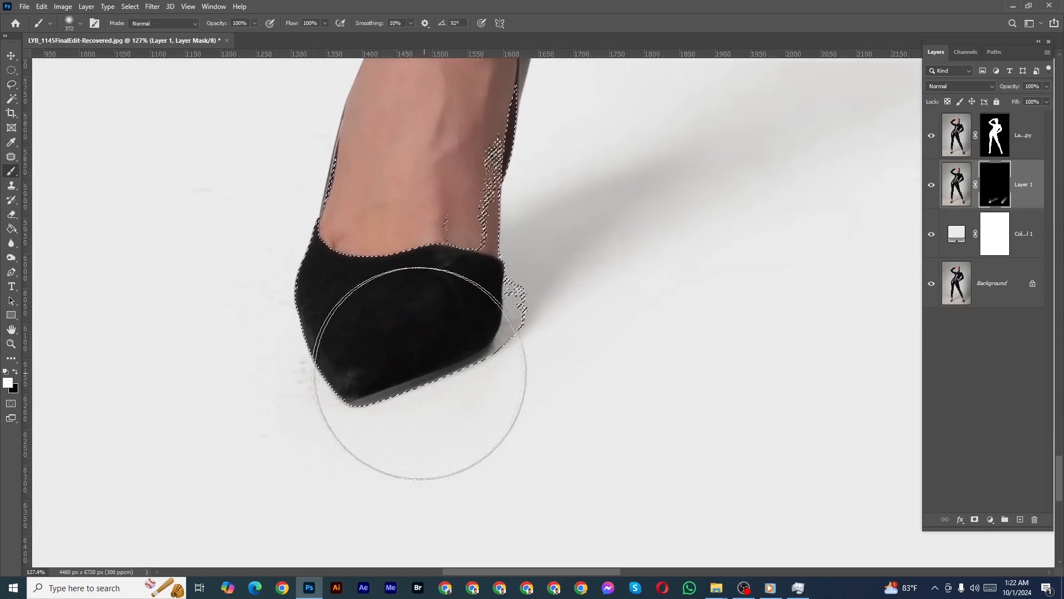
scroll(481, 345, down, 2)
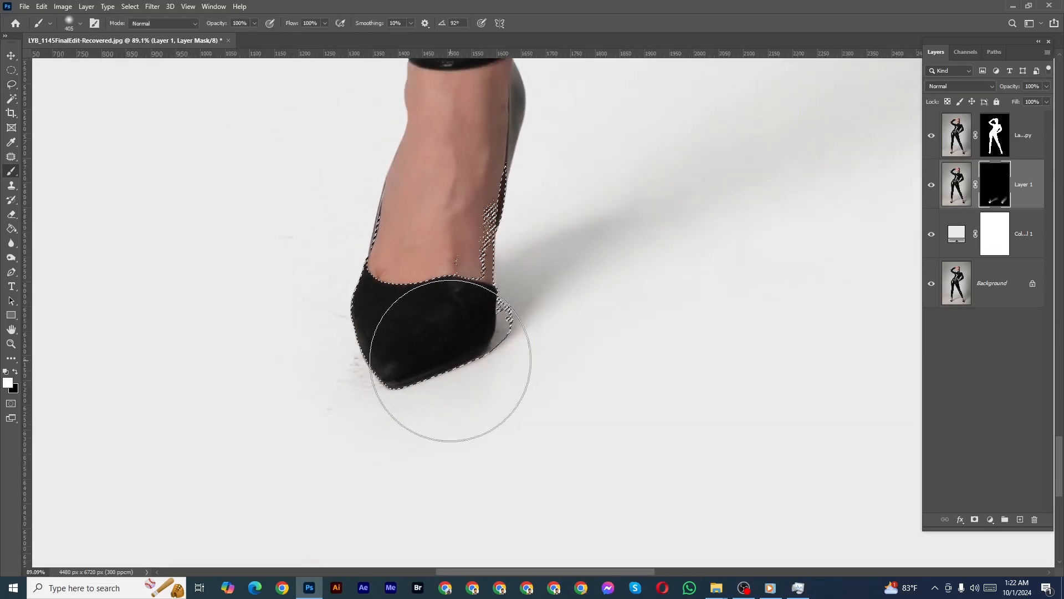
Step: Brush white into the selected mask area under the toe of the right shoe to deepen its contact shadow
scroll(427, 357, down, 2)
drag(378, 375, 279, 375)
scroll(415, 390, up, 3)
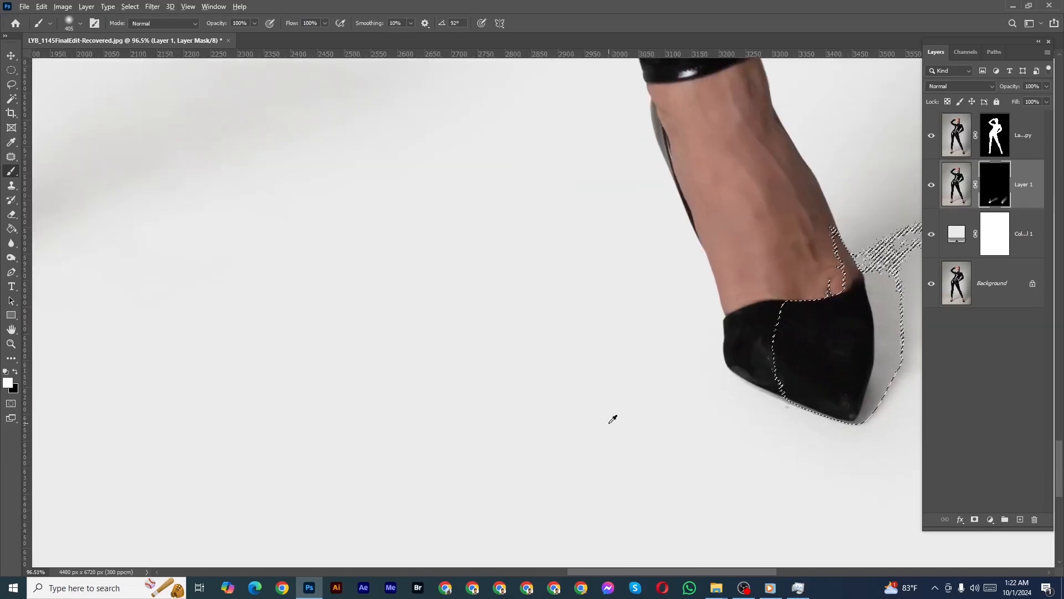
drag(728, 428, 709, 435)
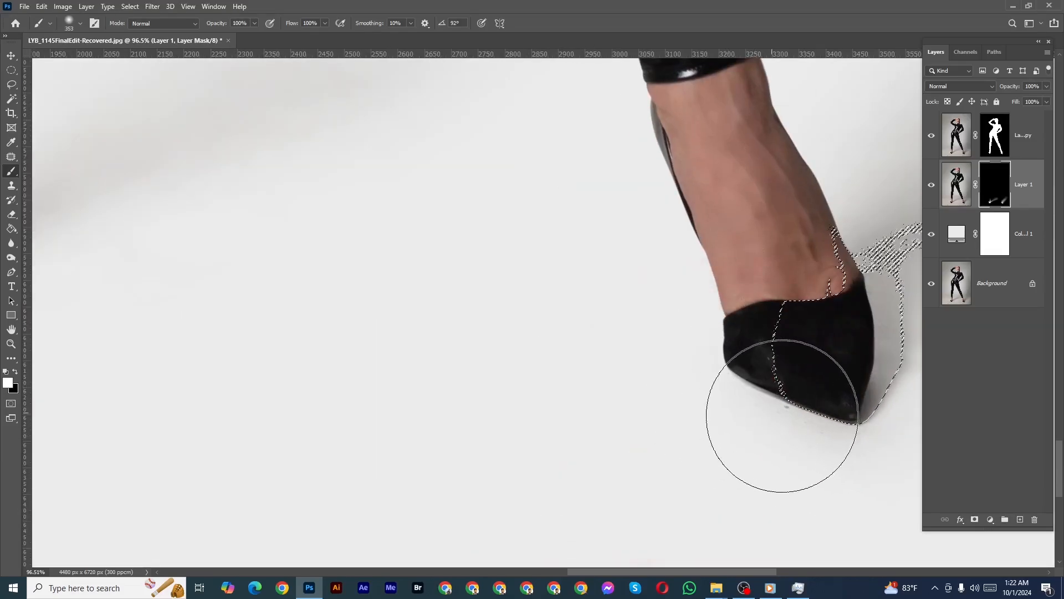
scroll(624, 242, down, 1)
mouse_move(624, 242)
mouse_down()
mouse_move(608, 223)
mouse_move(448, 213)
mouse_up()
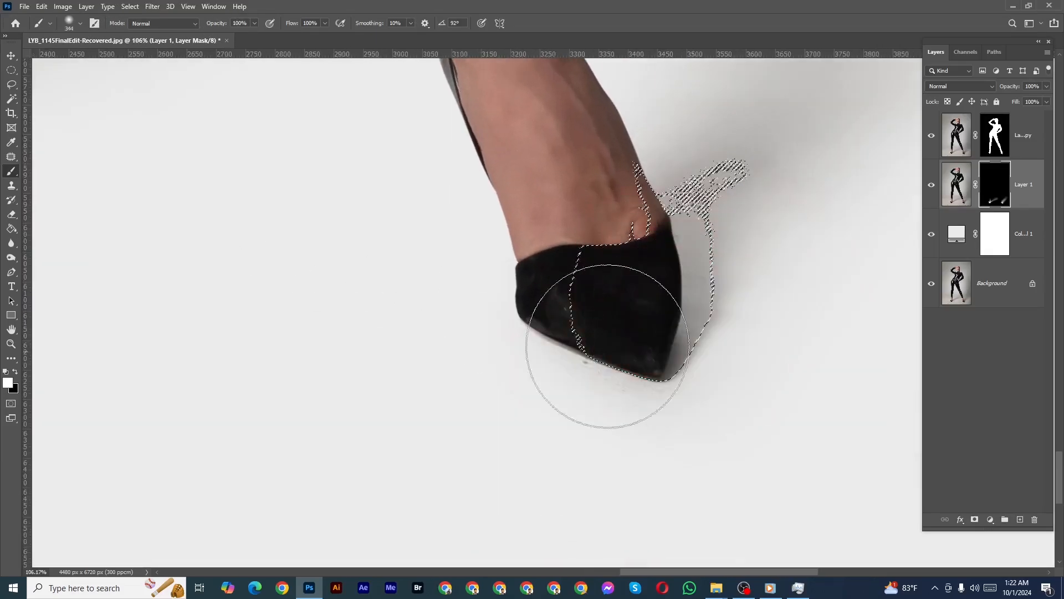
scroll(582, 388, down, 2)
scroll(624, 355, down, 2)
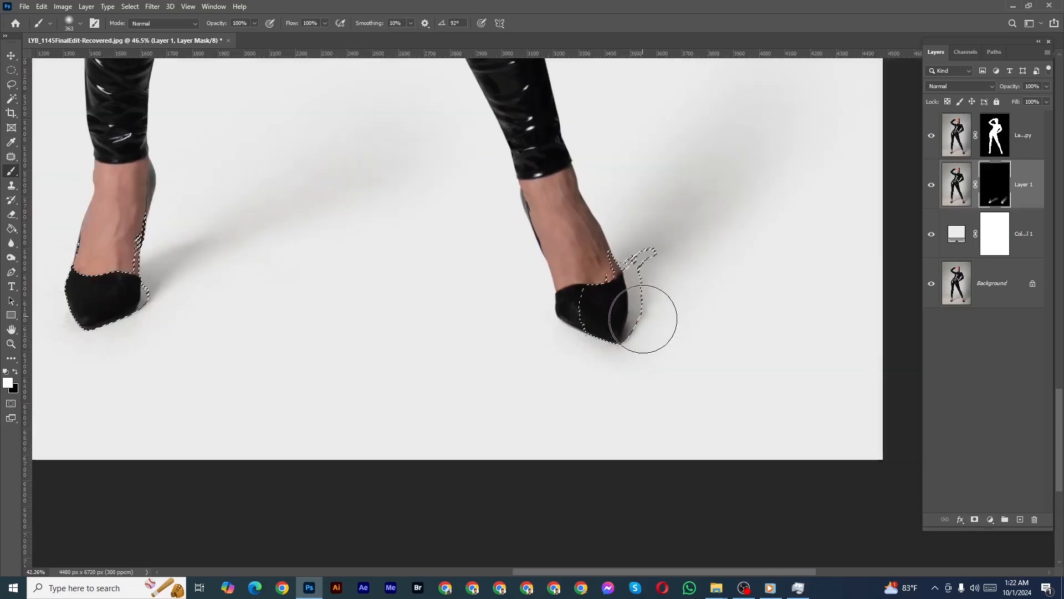
Step: Target the image of the top Layer 1 copy and activate the Patch tool for retouching the suit
scroll(504, 273, down, 4)
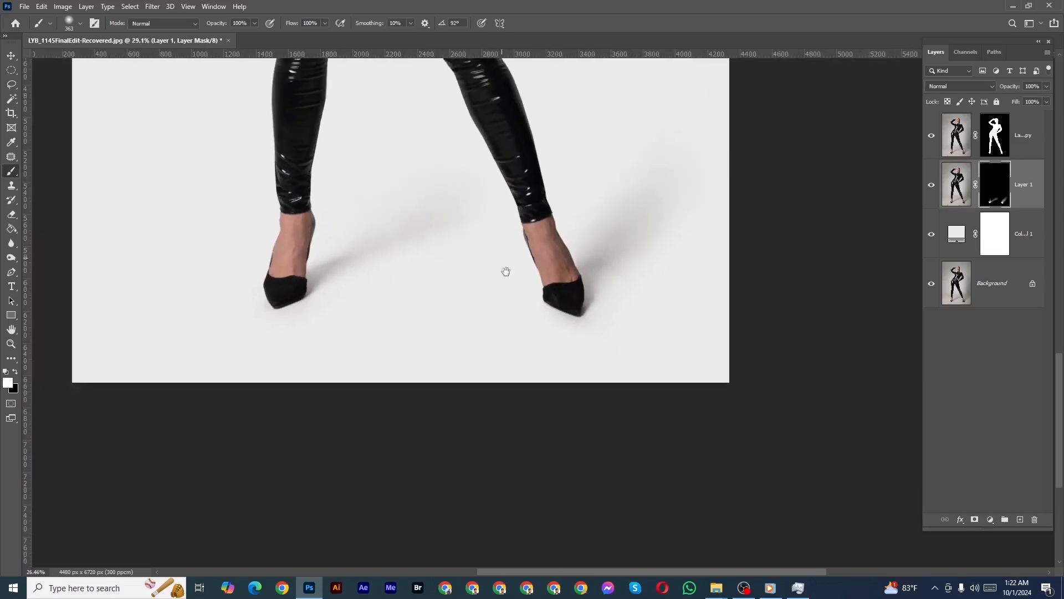
drag(576, 385, 574, 398)
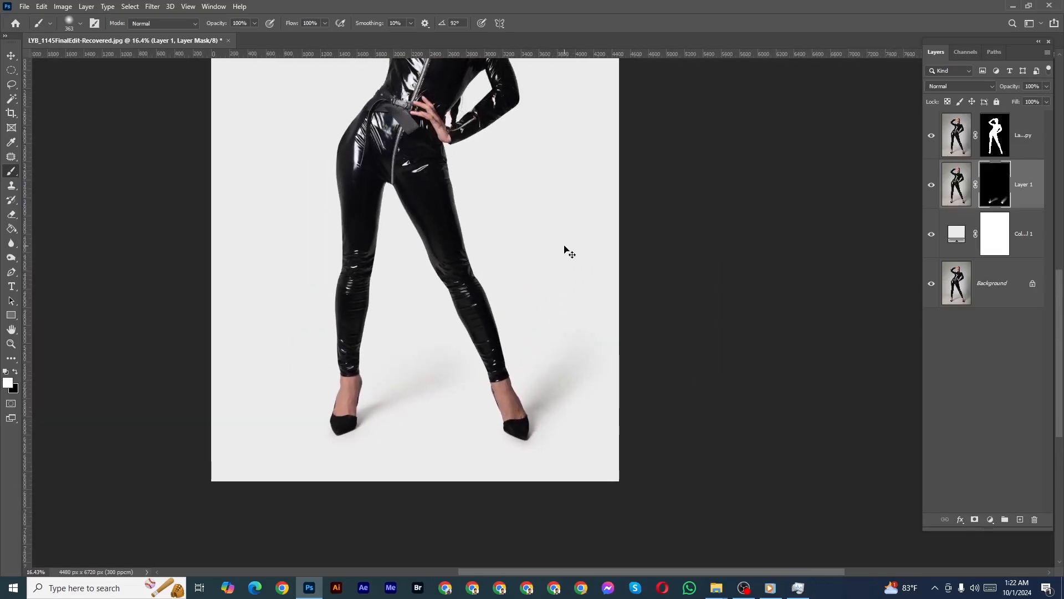
key(ctrl+0)
scroll(576, 183, up, 4)
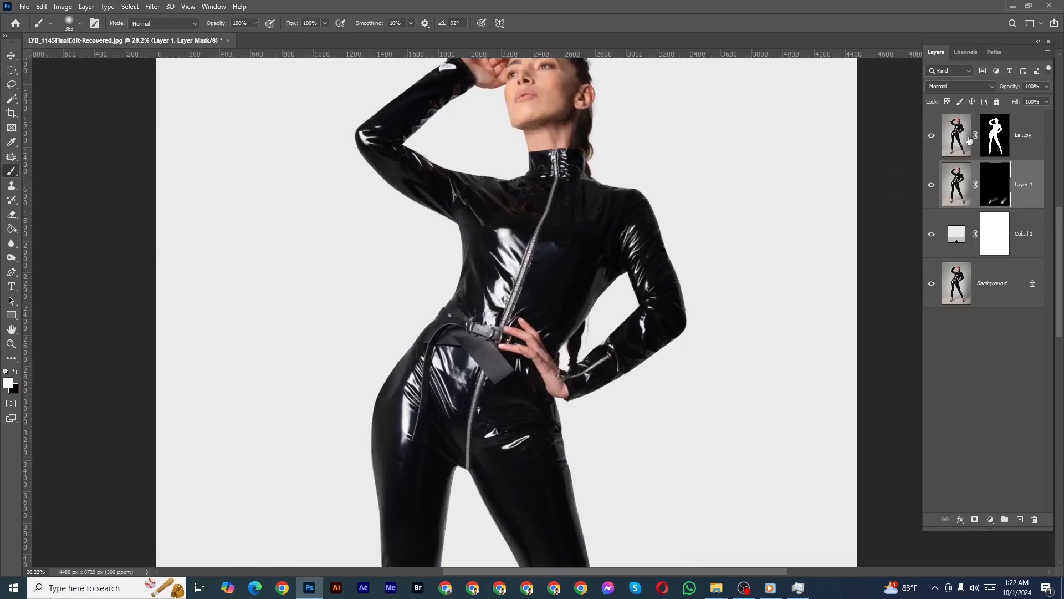
click(962, 135)
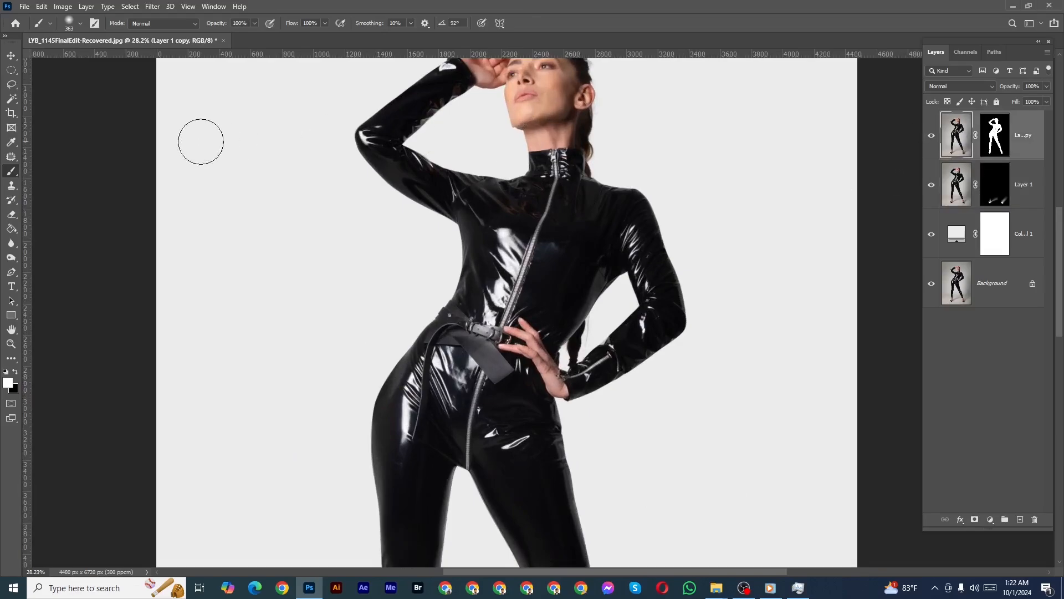
right_click(11, 159)
click(54, 178)
Step: Patch the small white highlight beside the zipper below the belt with clean dark fabric from just above it
scroll(363, 335, down, 3)
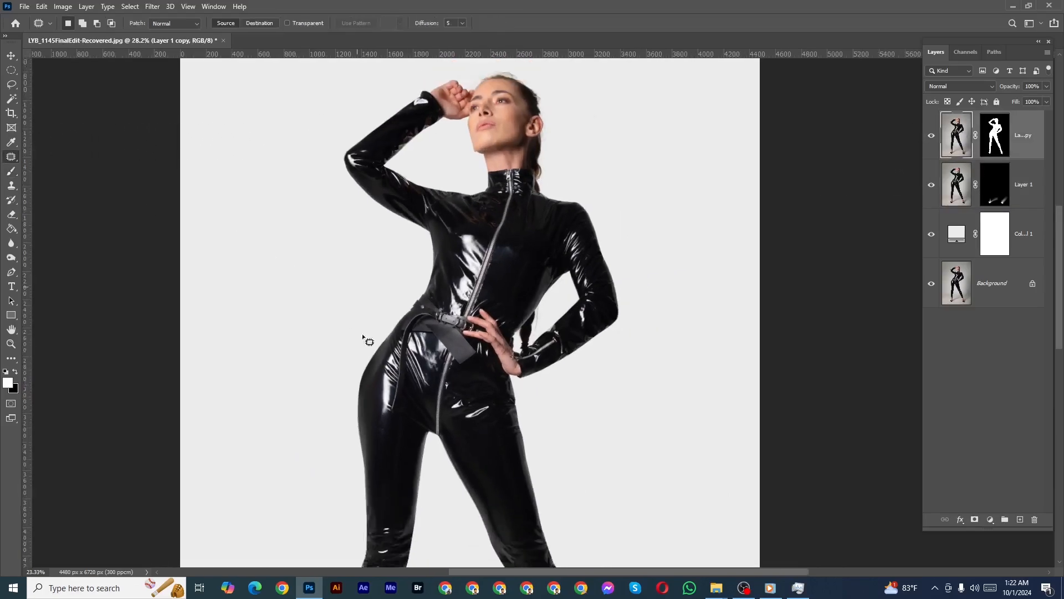
drag(465, 396, 412, 264)
scroll(412, 263, up, 2)
scroll(403, 254, up, 4)
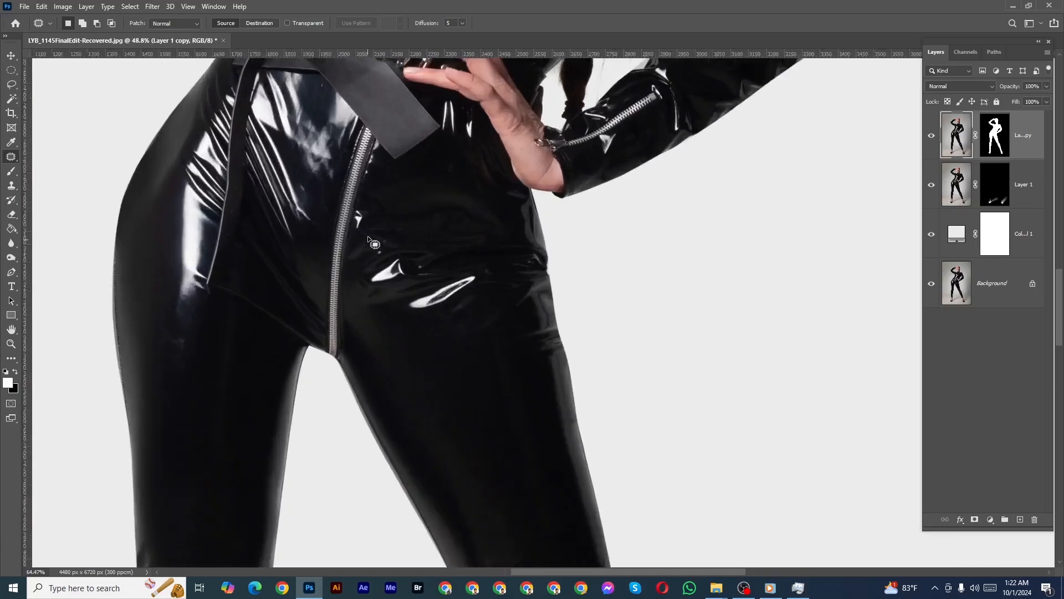
scroll(400, 251, down, 1)
scroll(392, 244, up, 2)
scroll(388, 244, up, 1)
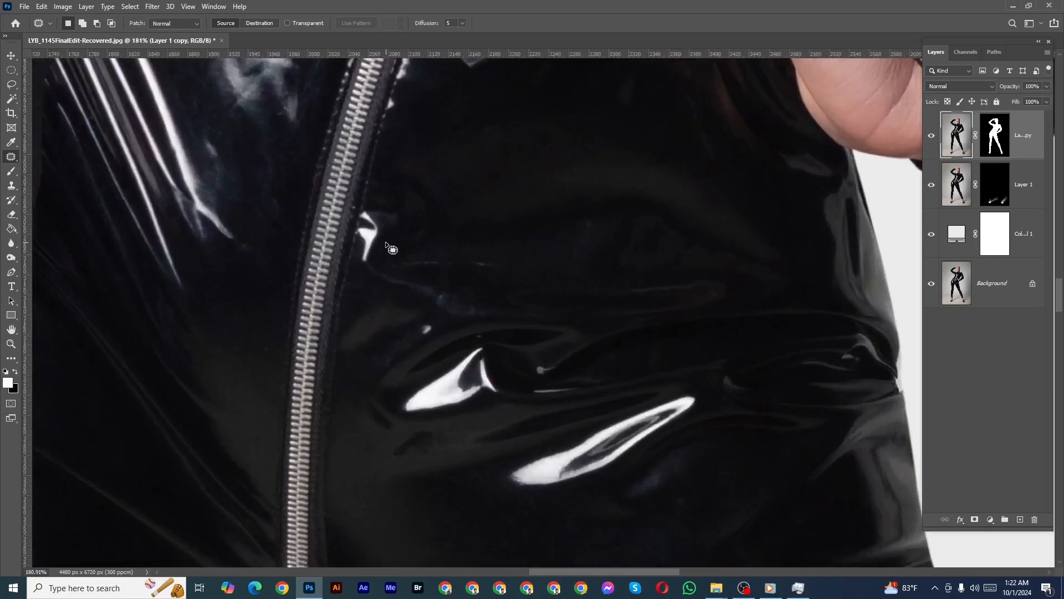
scroll(388, 255, down, 1)
scroll(388, 274, up, 2)
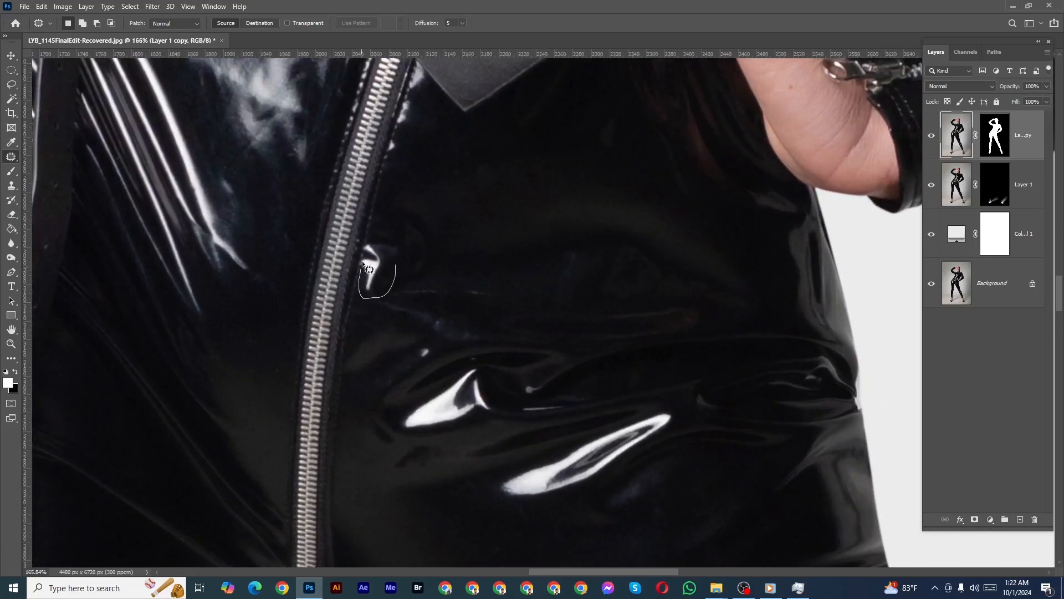
drag(388, 269, 445, 196)
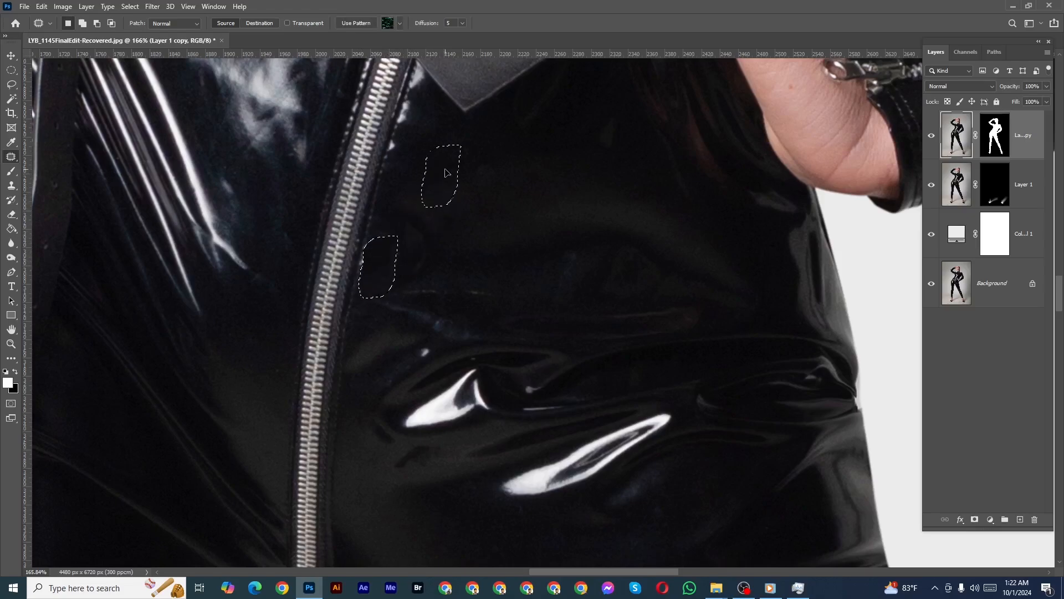
drag(445, 169, 446, 170)
scroll(450, 178, down, 3)
drag(515, 336, 481, 289)
scroll(382, 197, up, 2)
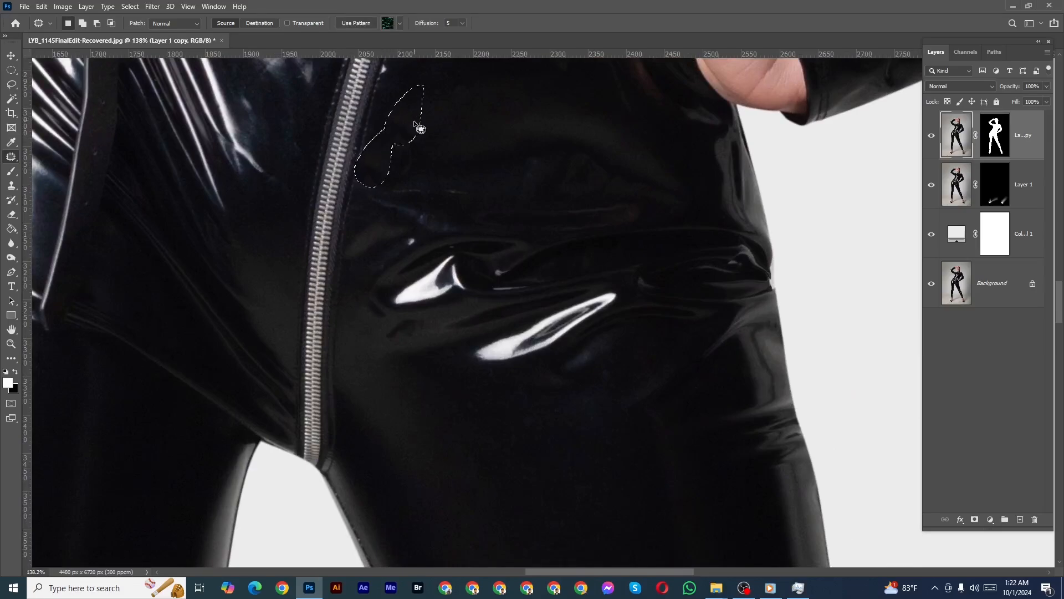
key(ctrl+d)
Step: Patch the two large white highlights on the upper thigh beside the zipper using plain dark fabric from lower on the thigh
scroll(417, 176, down, 2)
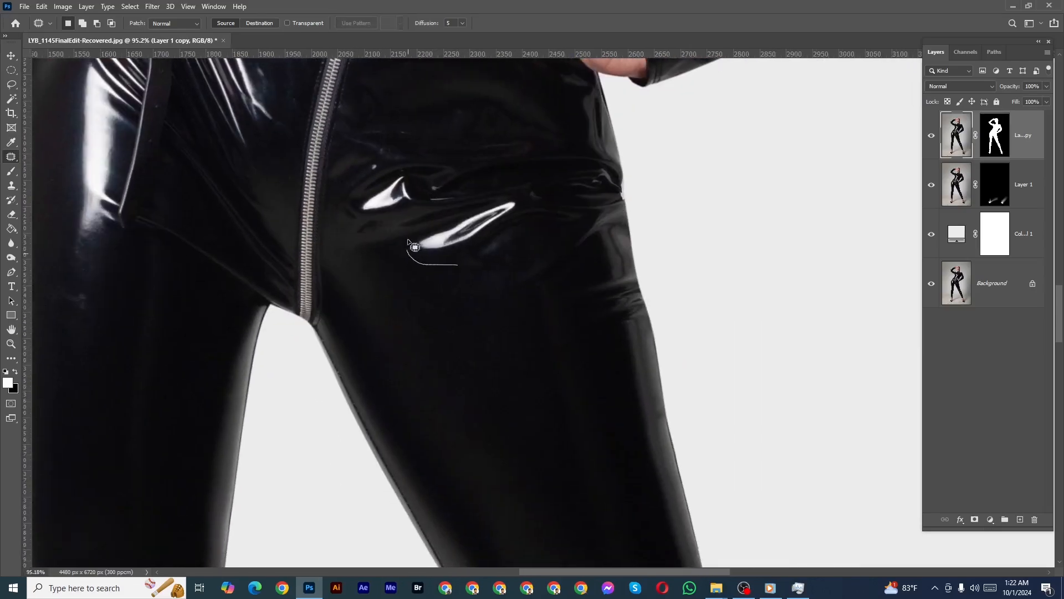
drag(529, 199, 511, 333)
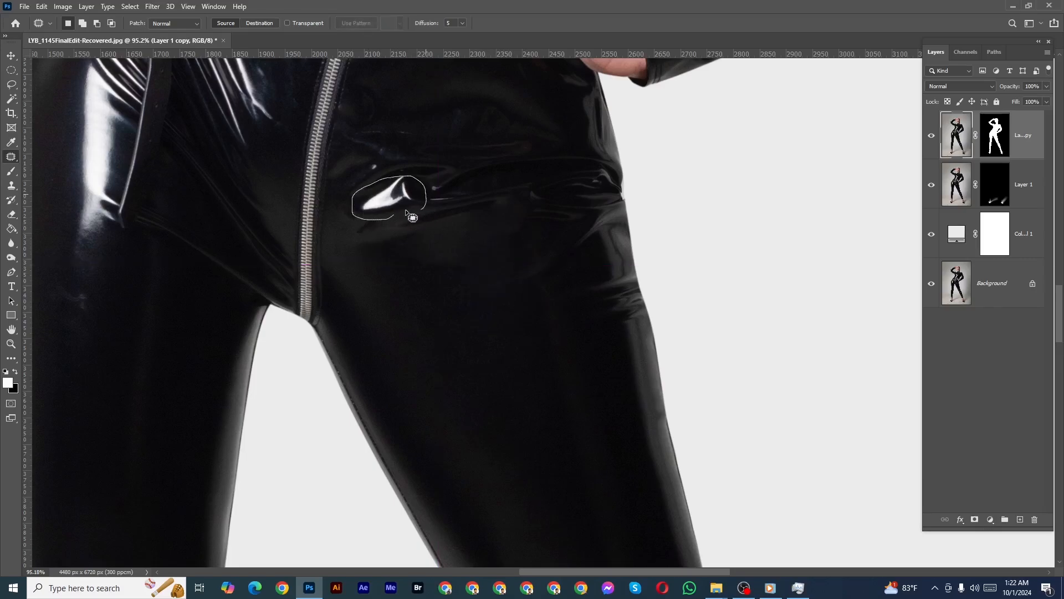
drag(408, 213, 404, 216)
drag(404, 205, 468, 320)
key(ctrl+d)
Step: Fill the pair of white highlights above the left-hand knee with Content-Aware contents at 100% opacity
scroll(476, 266, down, 6)
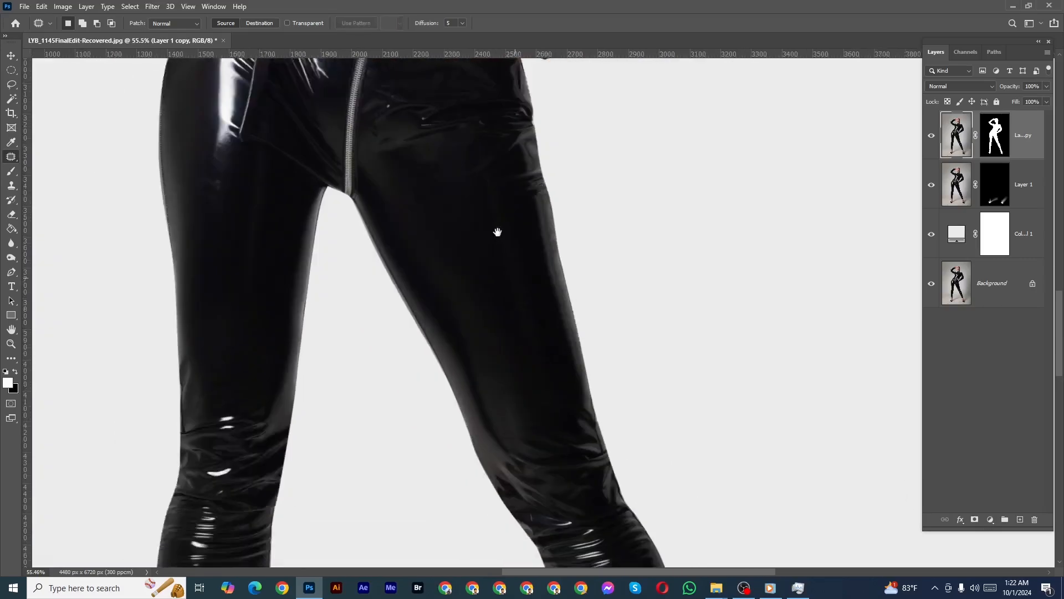
scroll(333, 302, up, 1)
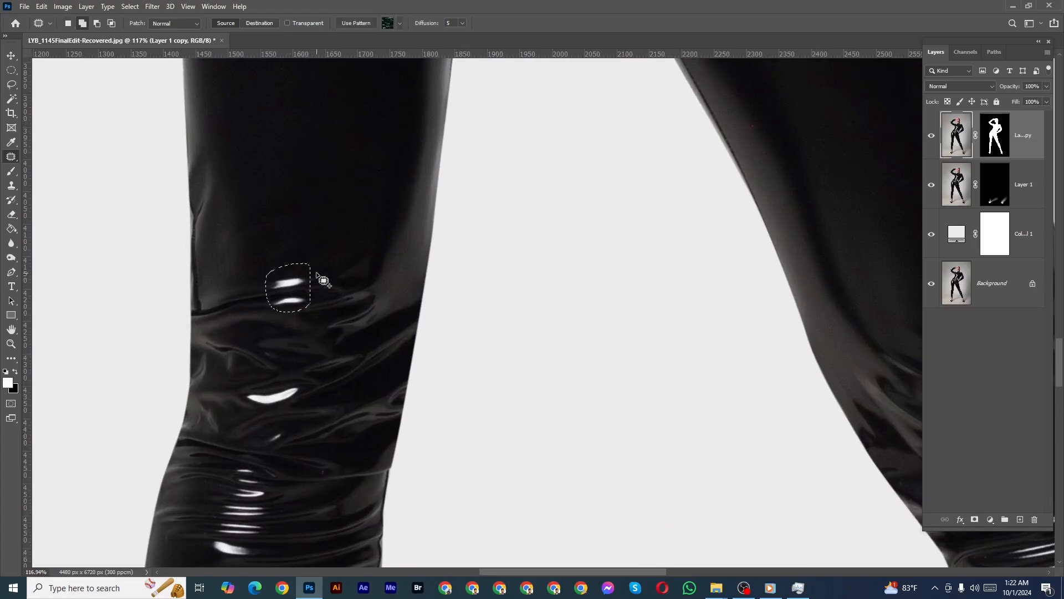
key(shift+F5)
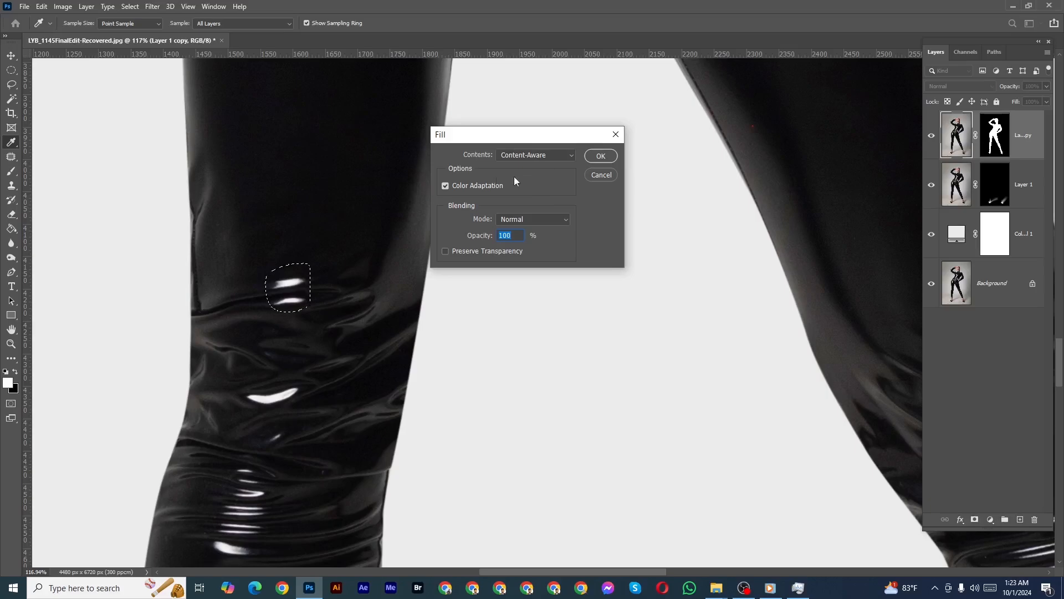
click(544, 159)
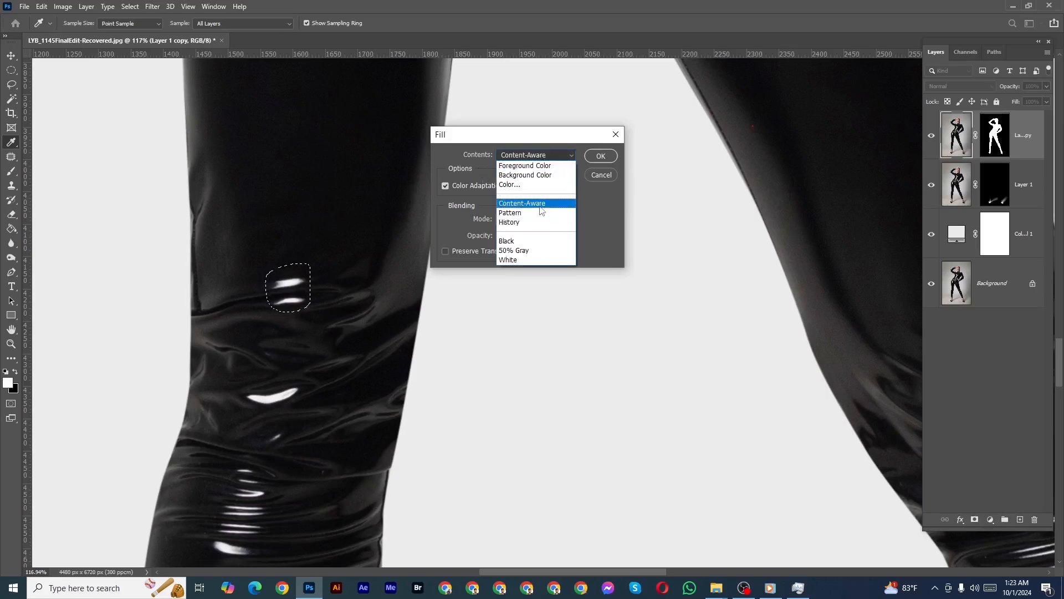
click(543, 206)
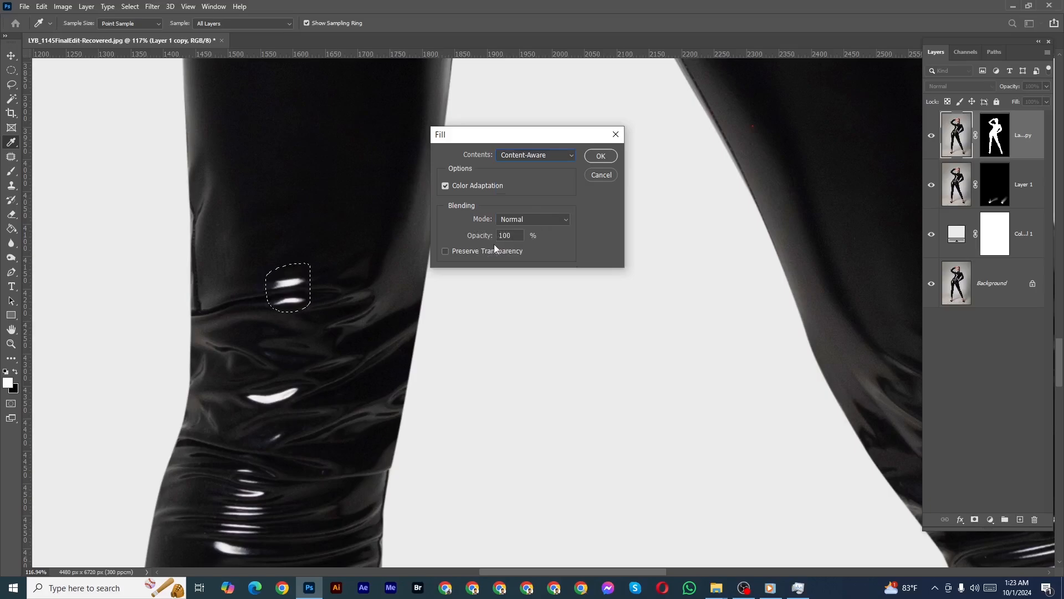
click(601, 156)
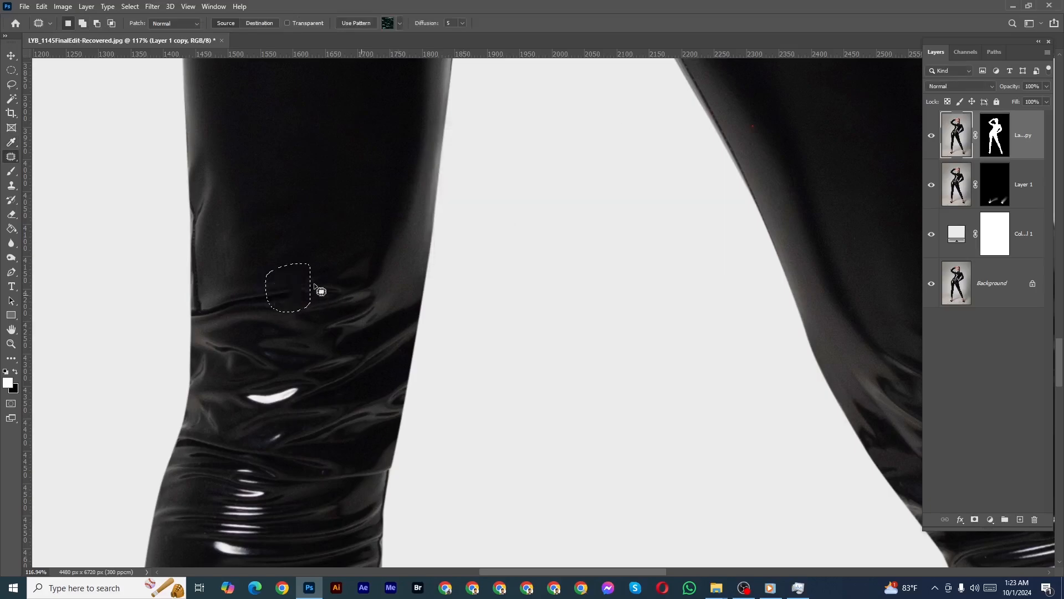
Step: Remove the crescent-shaped highlight on the left-hand knee with a Content-Aware fill and deselect
scroll(320, 311, down, 6)
scroll(330, 299, up, 10)
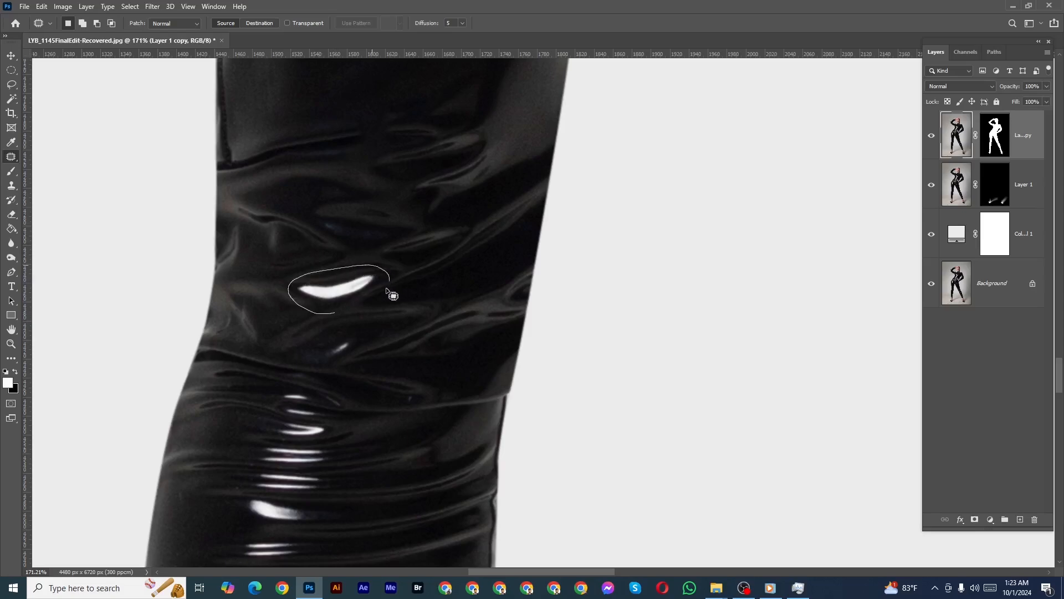
key(shift+F5)
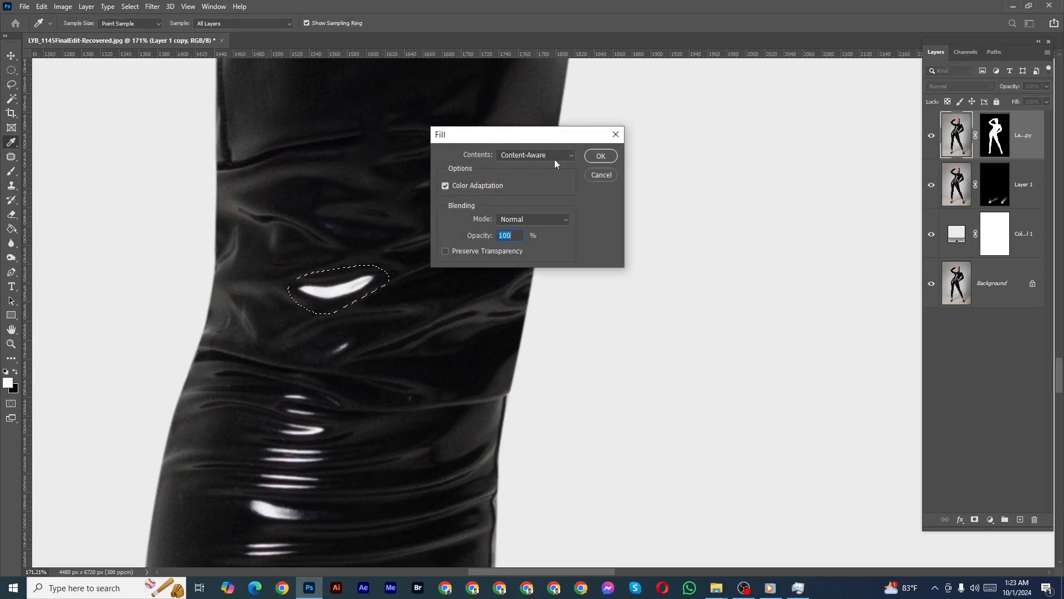
click(604, 159)
scroll(338, 294, down, 7)
key(ctrl+d)
Step: Content-Aware fill the stack of striped highlights below the left-hand knee and the small glint just above them
scroll(311, 397, up, 2)
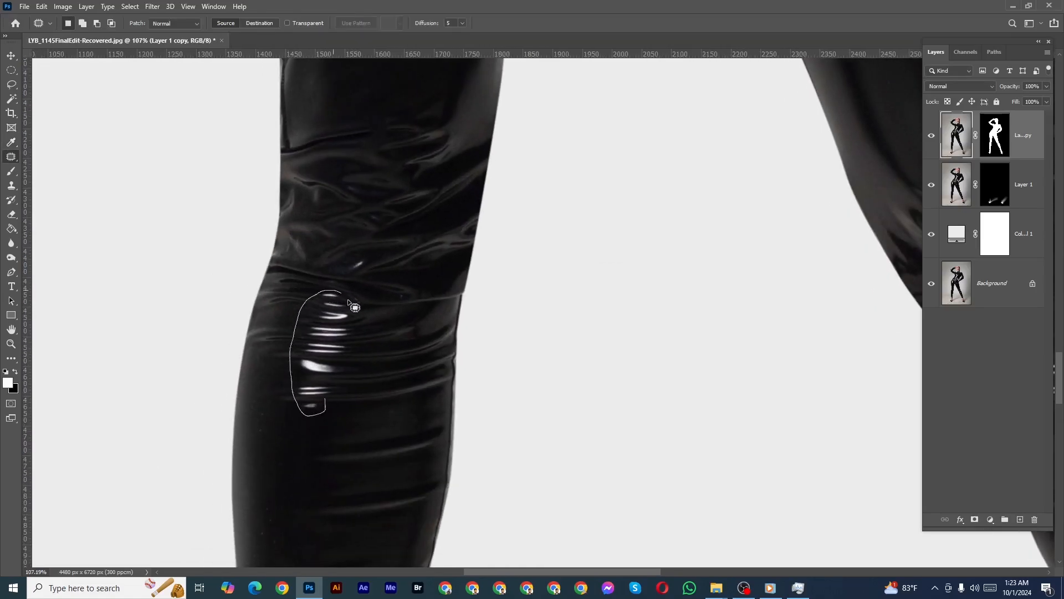
key(shift+F5)
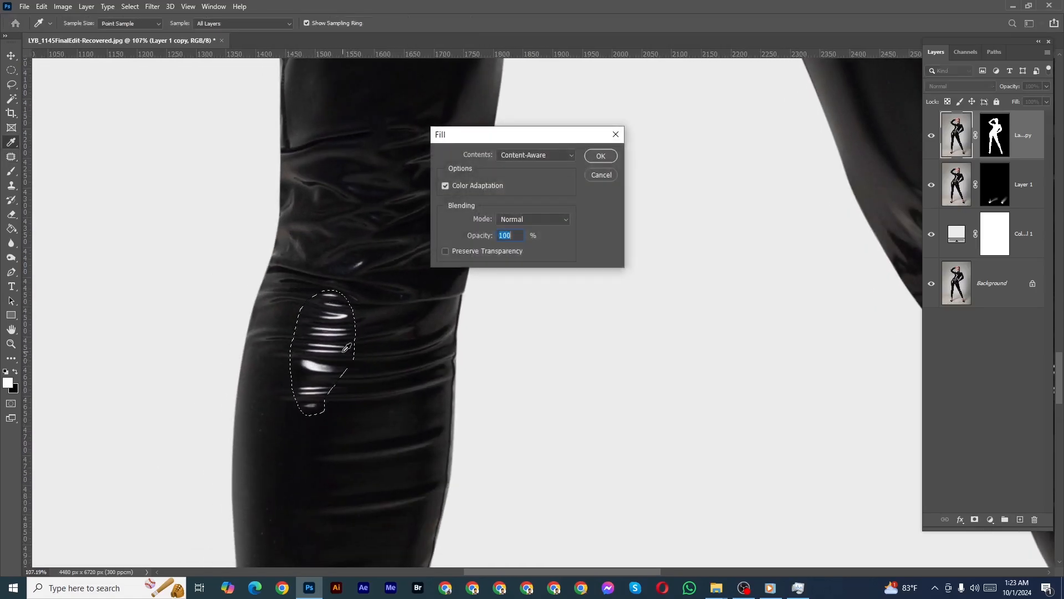
key(Return)
key(ctrl+d)
scroll(379, 257, up, 4)
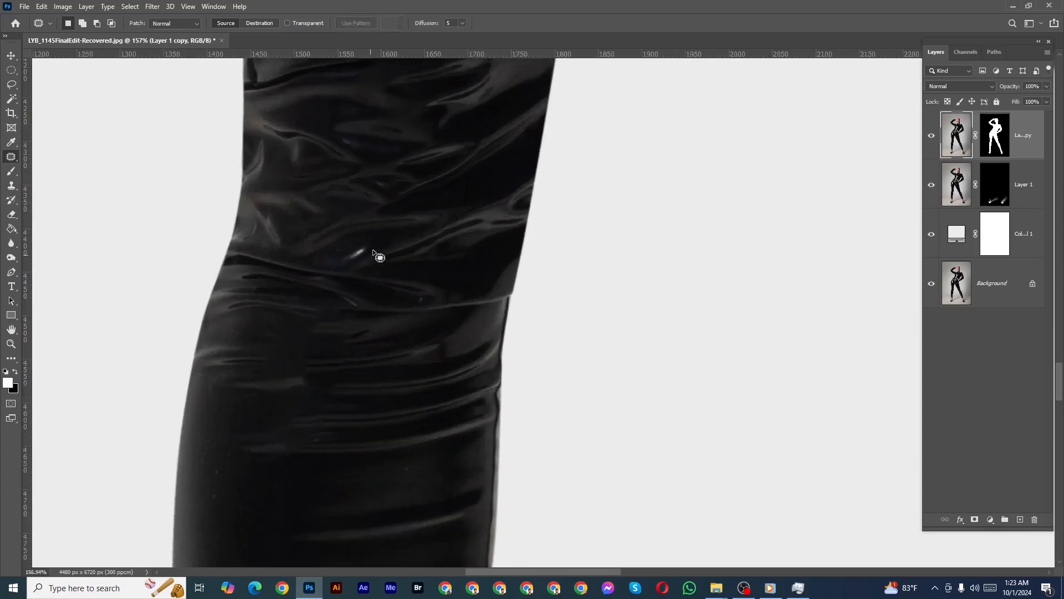
key(shift+F5)
key(Return)
key(ctrl+d)
Step: Outline and remove the upper slanted highlight on the left-hand lower shin, leaving plain dark fabric
scroll(361, 249, down, 2)
drag(368, 521, 388, 160)
scroll(323, 314, up, 1)
drag(276, 319, 277, 302)
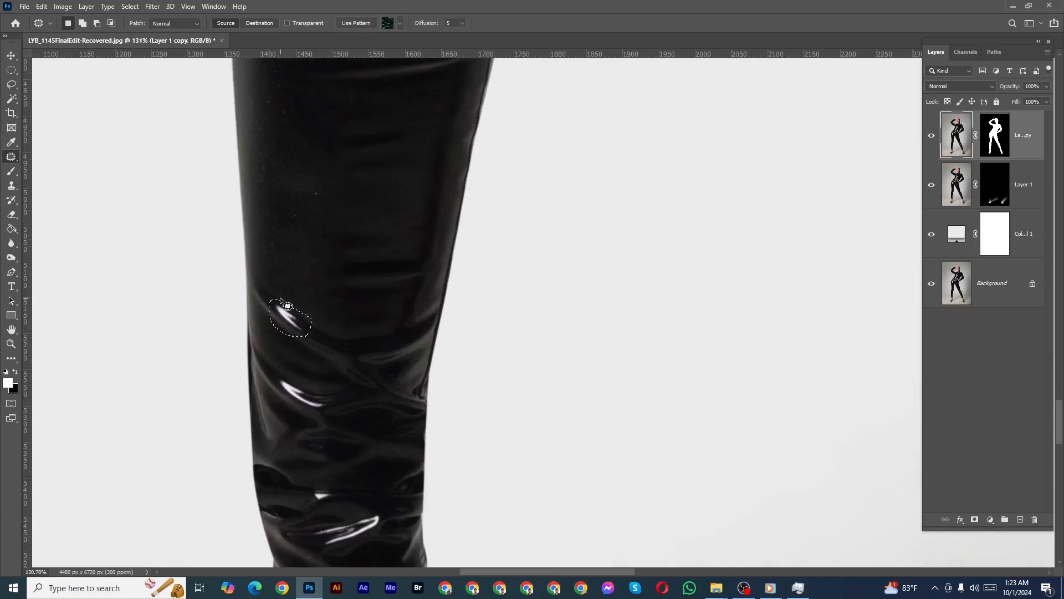
key(ctrl+d)
Step: Outline the curved highlight in the folds of the left-hand lower shin and fill it with Content-Aware
scroll(309, 405, down, 2)
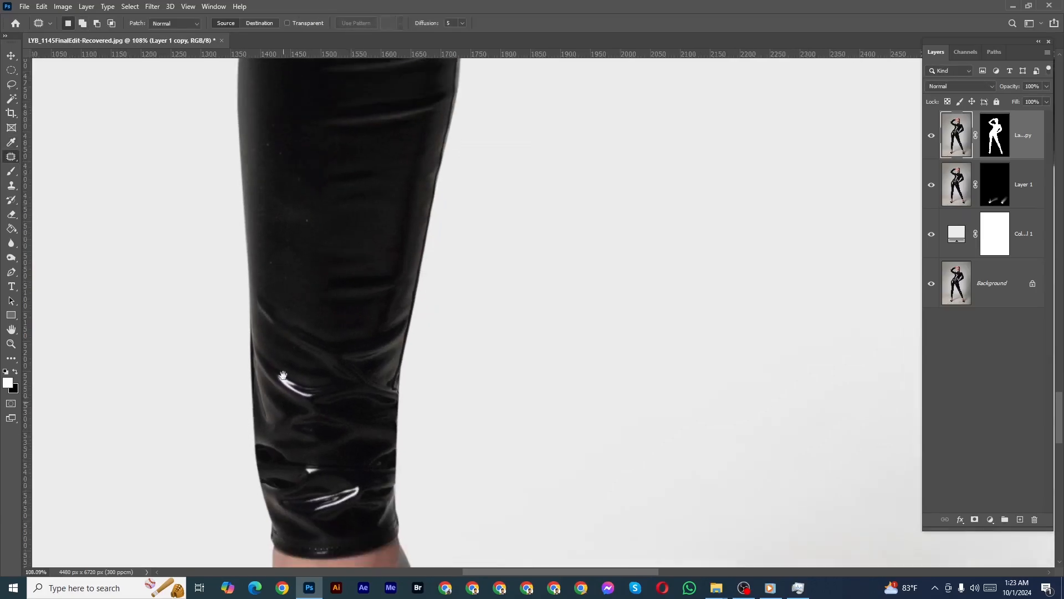
drag(308, 402, 330, 335)
scroll(330, 334, up, 4)
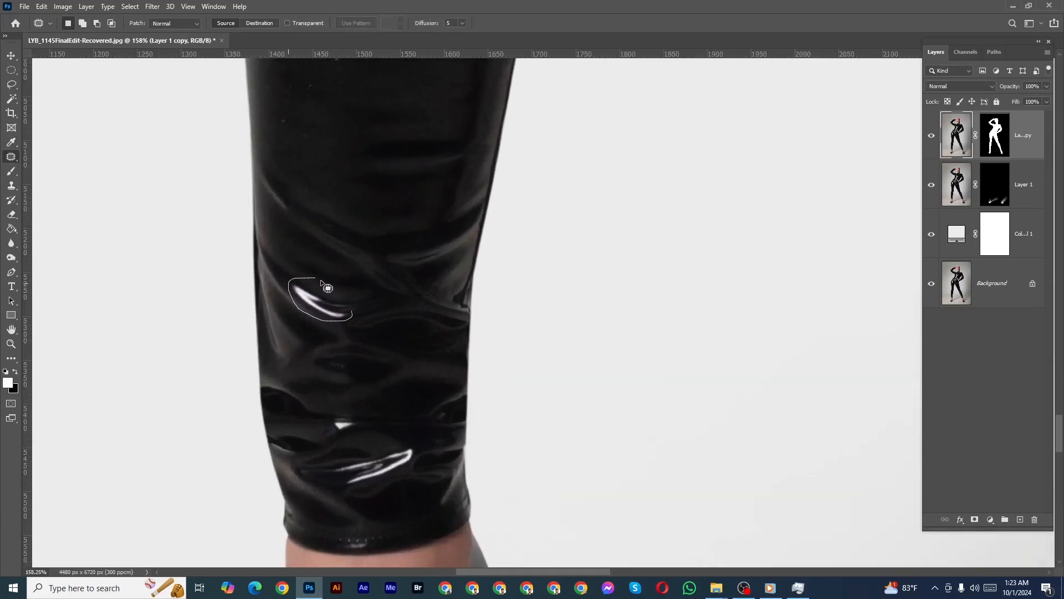
drag(321, 281, 332, 292)
key(shift+F5)
key(Return)
key(ctrl+d)
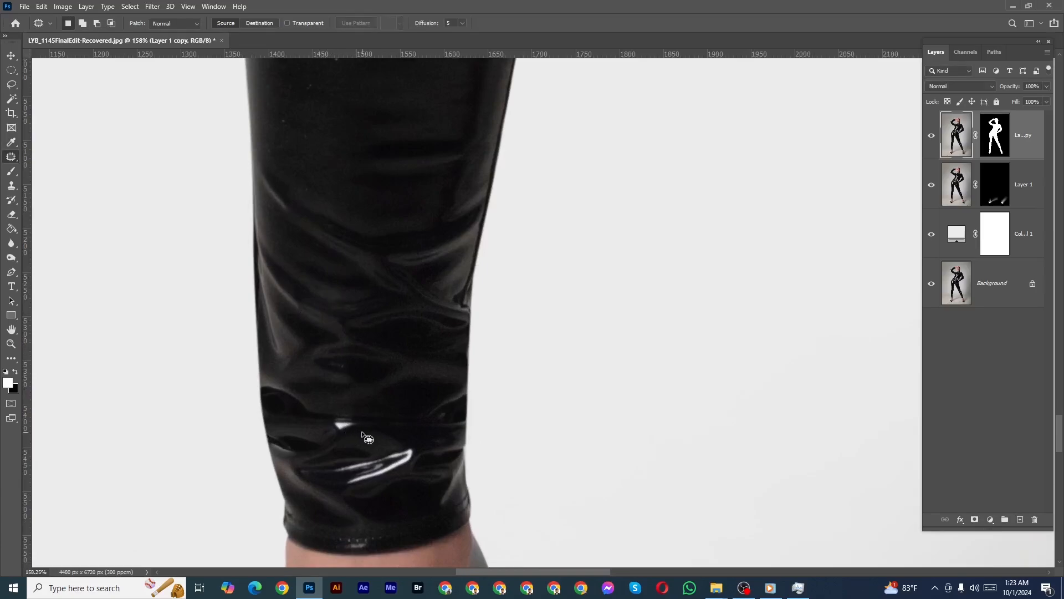
Step: Content-Aware fill the small glint and the long streaked highlight just above the left-hand trouser cuff
drag(336, 422, 362, 413)
key(shift+F5)
key(Return)
key(ctrl+d)
mouse_move(359, 463)
mouse_down()
mouse_move(427, 464)
mouse_move(427, 452)
mouse_up()
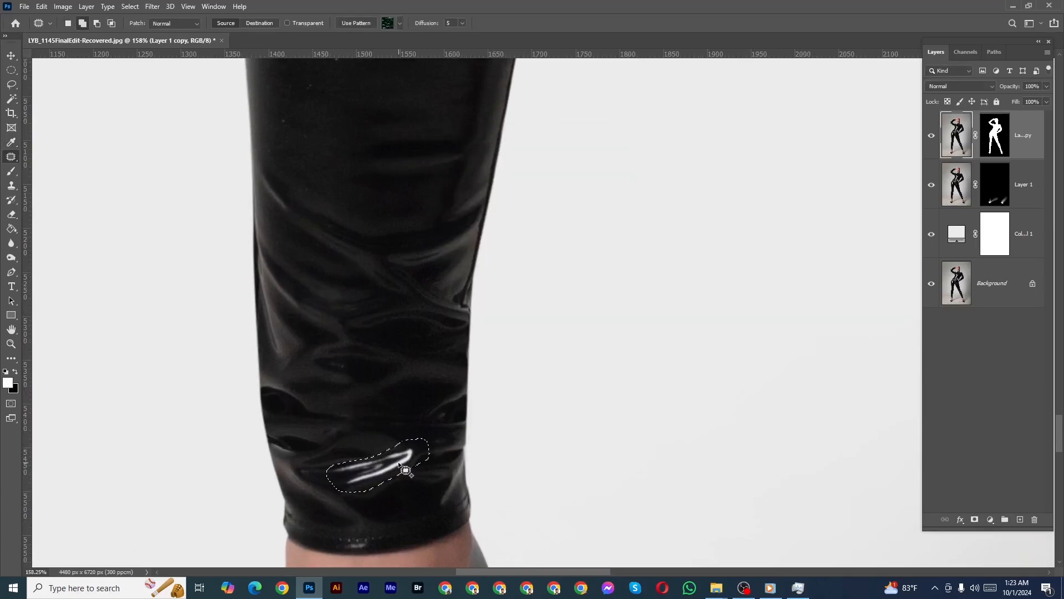
key(shift+F5)
key(Return)
key(ctrl+d)
Step: Content-Aware fill the isolated highlight below the striped reflections on the right-hand calf
scroll(426, 450, down, 6)
drag(499, 371, 381, 423)
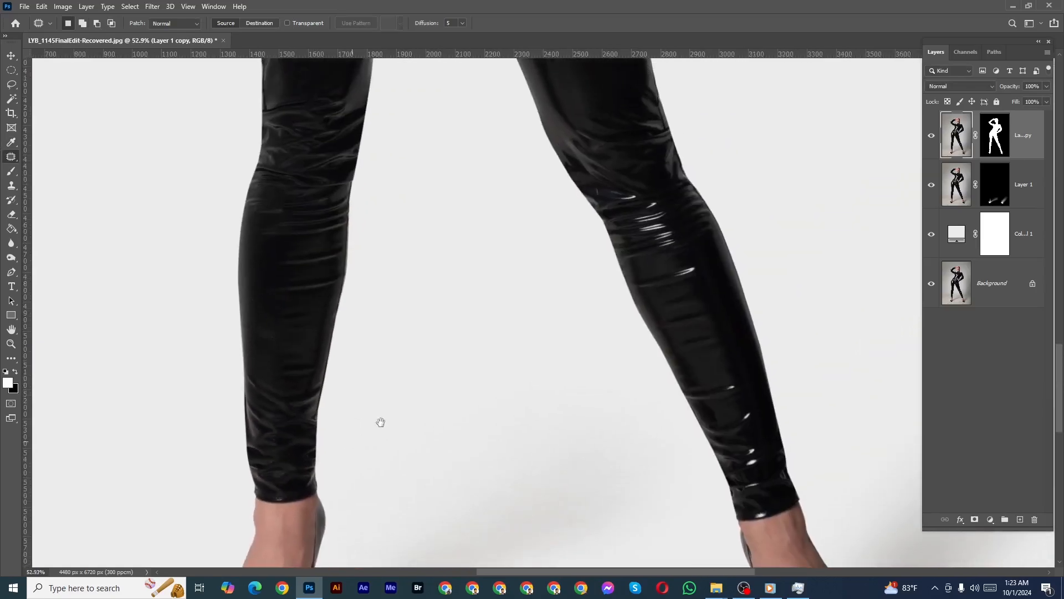
mouse_move(659, 250)
mouse_down()
mouse_move(589, 307)
mouse_move(559, 361)
mouse_move(571, 321)
mouse_move(580, 326)
mouse_up()
scroll(596, 316, up, 3)
scroll(559, 360, up, 4)
key(shift+F5)
key(Return)
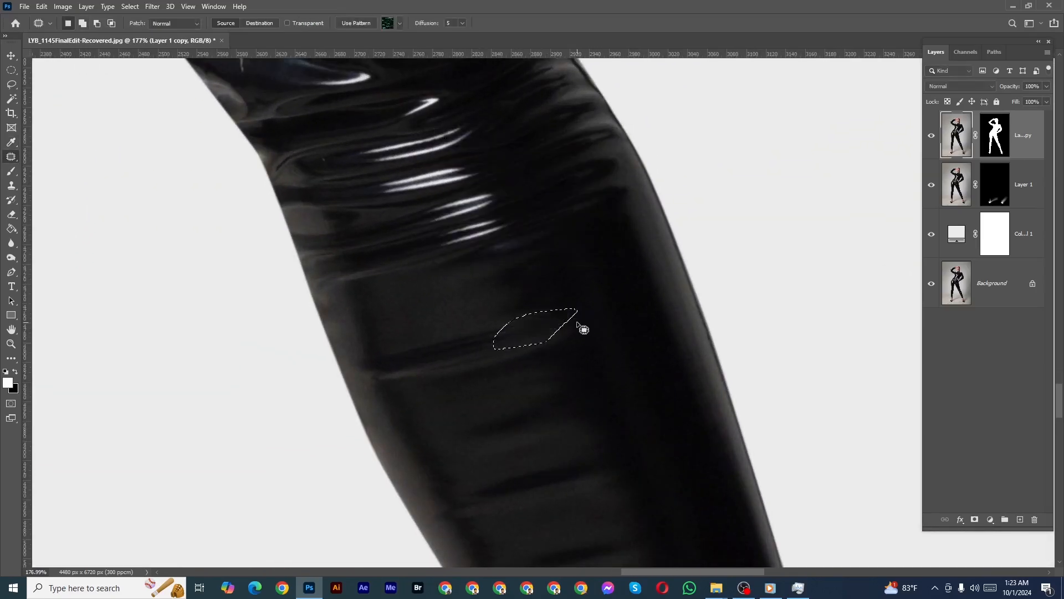
key(ctrl+d)
Step: Remove the highlight midway down the right-hand shin and the slanted one below it with Content-Aware fills
scroll(571, 392, down, 3)
drag(571, 392, 561, 182)
scroll(574, 244, up, 3)
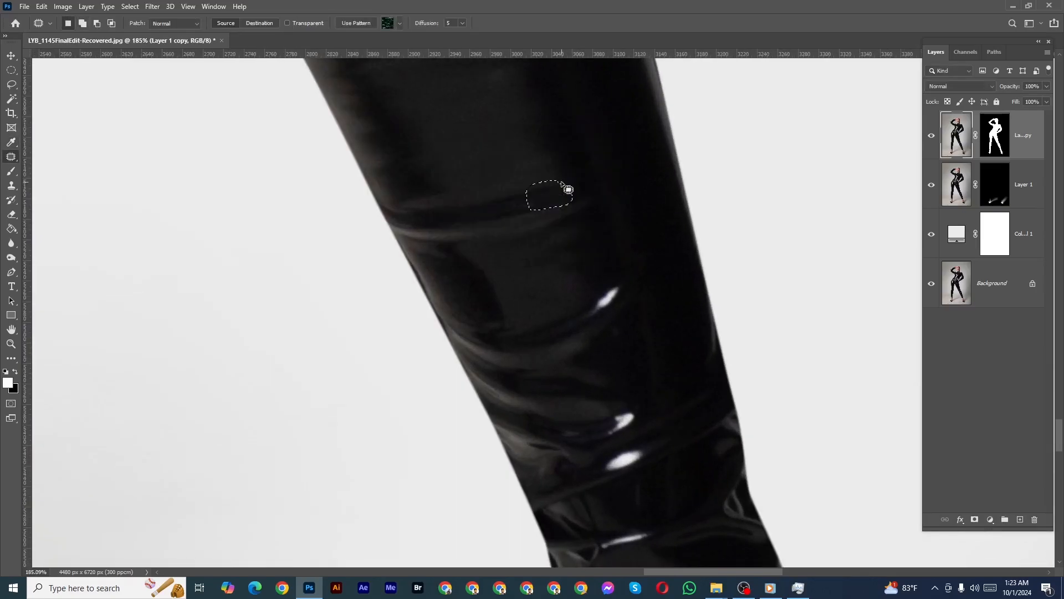
key(ctrl+d)
drag(605, 283, 632, 278)
key(shift+F5)
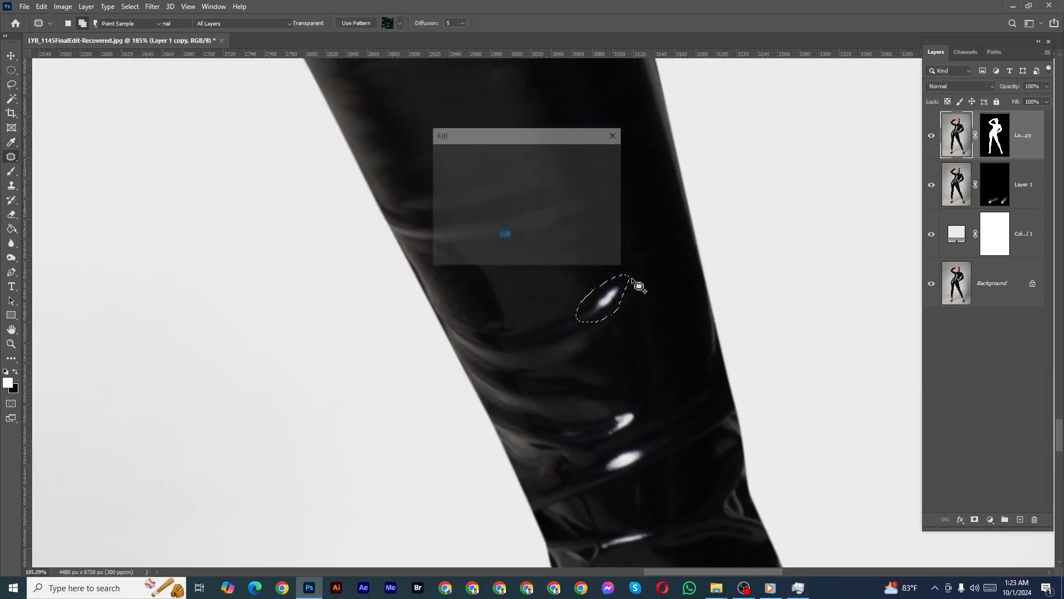
key(Return)
key(ctrl+d)
Step: Outline the two neighbouring bright highlights in the folds above the right-hand ankle and fill each with Content-Aware
drag(628, 488, 613, 337)
scroll(613, 337, up, 1)
mouse_move(615, 279)
mouse_down()
mouse_move(592, 258)
mouse_move(626, 263)
mouse_up()
key(shift+F5)
key(Return)
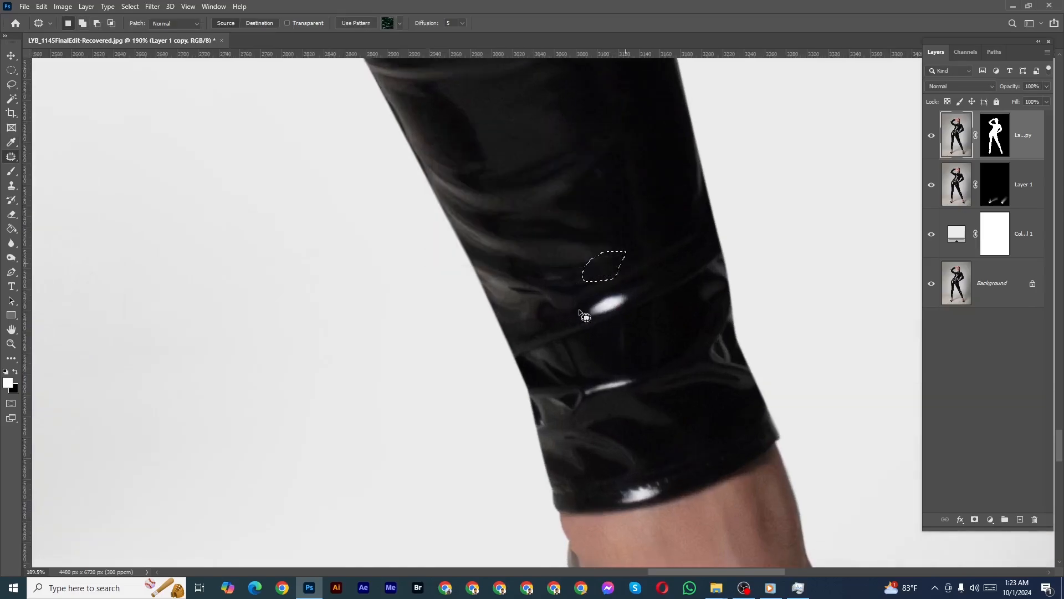
key(ctrl+d)
drag(612, 323, 591, 325)
drag(632, 290, 631, 286)
key(shift+F5)
key(Return)
Step: Content-Aware fill the thin streak of highlight just above the right-hand trouser cuff and deselect
drag(639, 372, 639, 370)
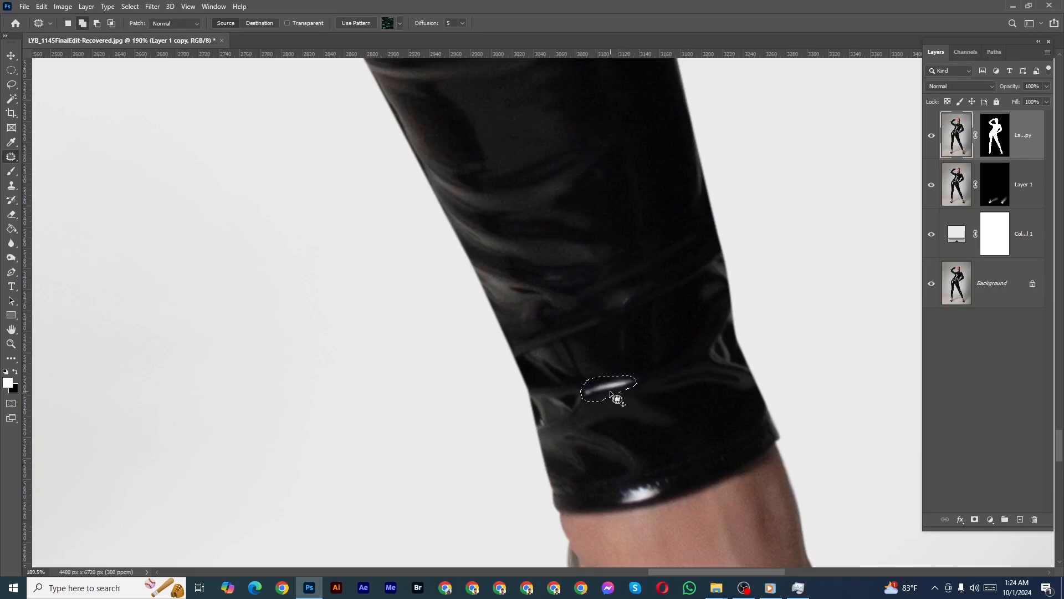
key(shift+F5)
key(Return)
key(ctrl+d)
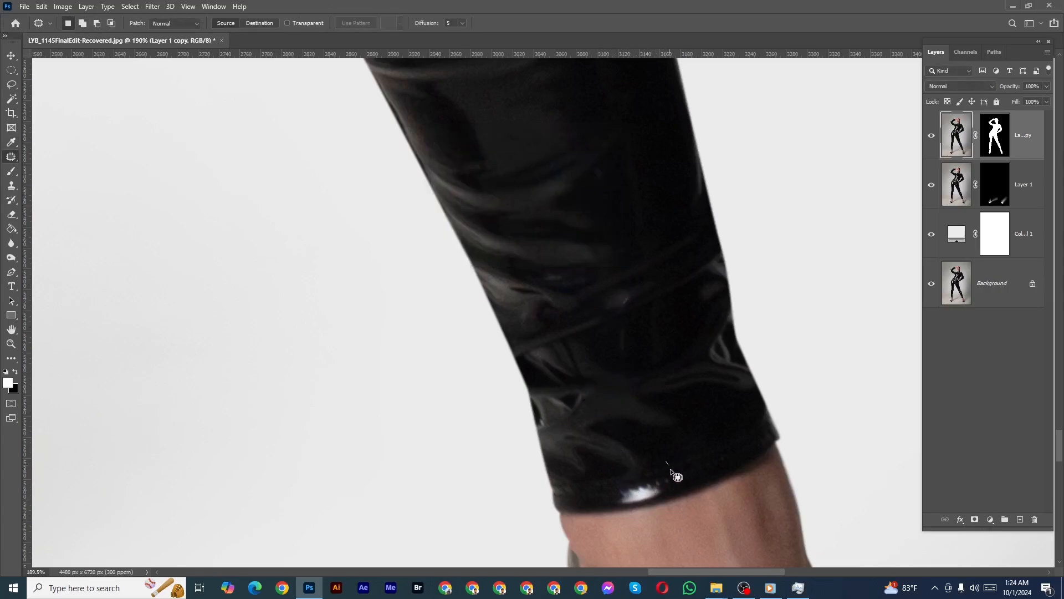
Step: Remove the bright highlight at the hem of the right-hand trouser cuff with a Content-Aware fill and deselect
drag(633, 489, 638, 486)
key(shift+F5)
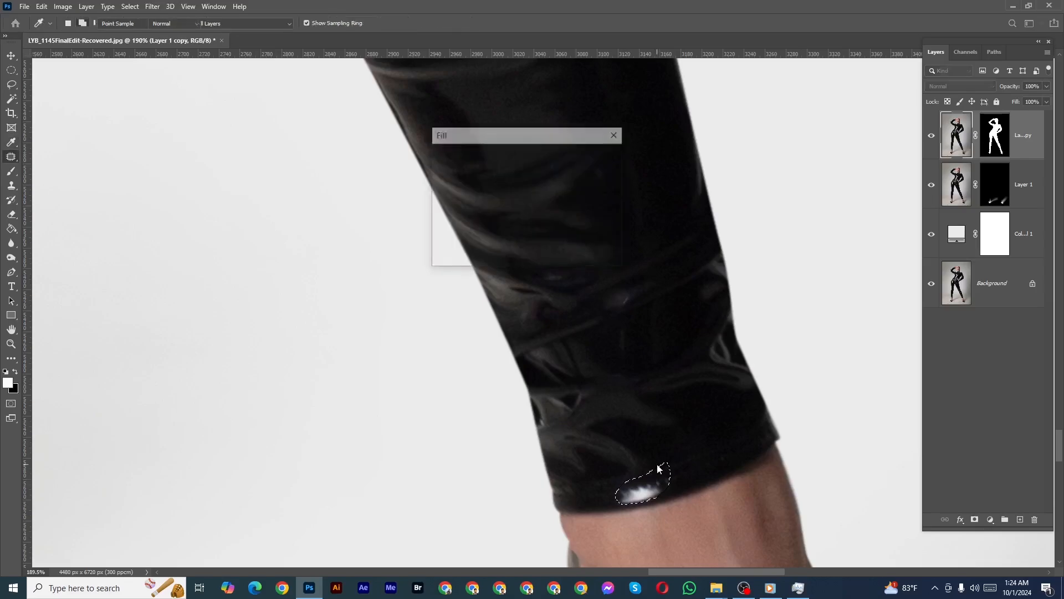
key(Return)
key(ctrl+d)
Step: Outline the cluster of striped highlights just below the right-hand knee and replace it with a Content-Aware fill
scroll(599, 307, down, 6)
drag(537, 151, 549, 426)
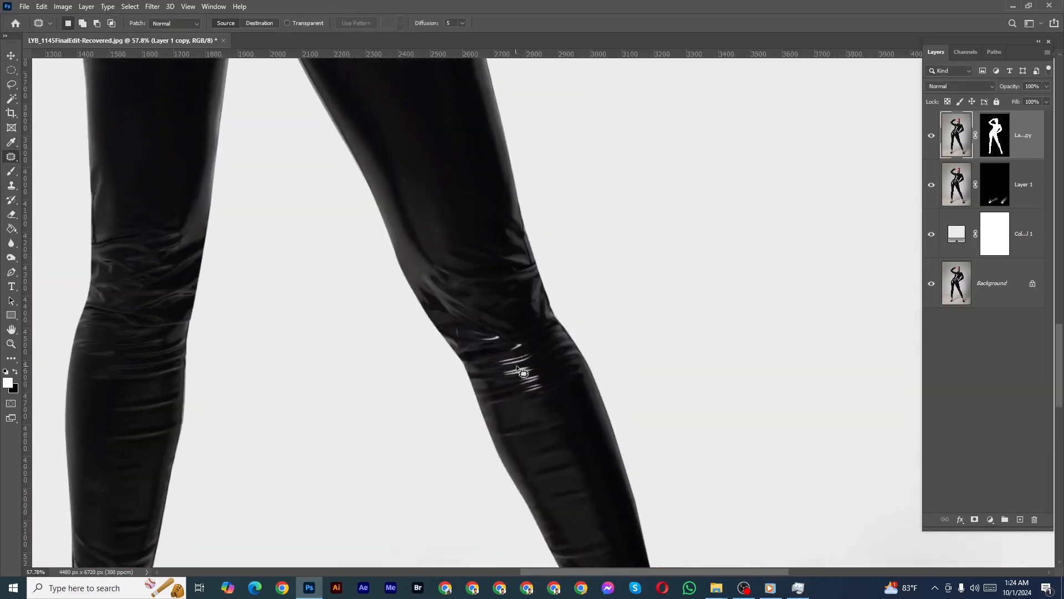
scroll(521, 372, up, 2)
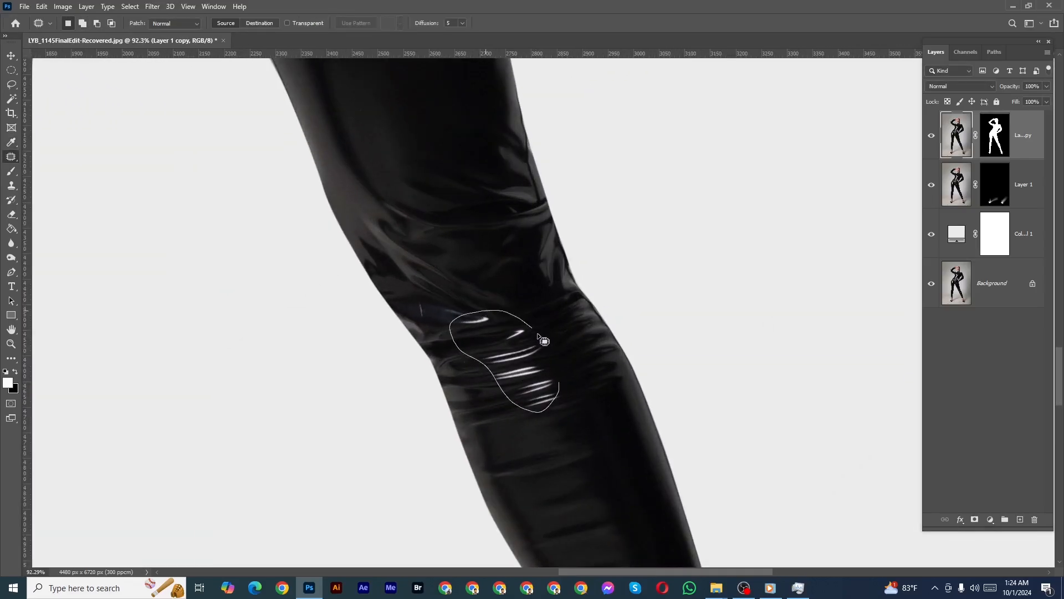
drag(537, 334, 542, 340)
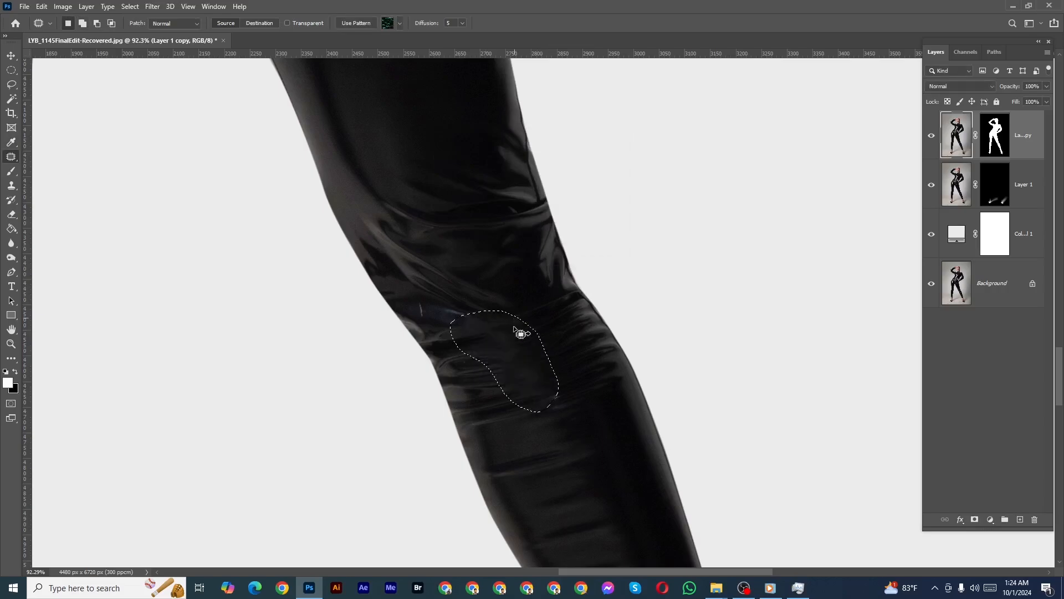
key(ctrl+d)
Step: Content-Aware fill the large vertical highlight below the elbow crease on the lowered arm and deselect
scroll(517, 261, down, 5)
drag(458, 207, 486, 383)
drag(438, 211, 470, 409)
drag(447, 295, 405, 435)
scroll(399, 255, up, 3)
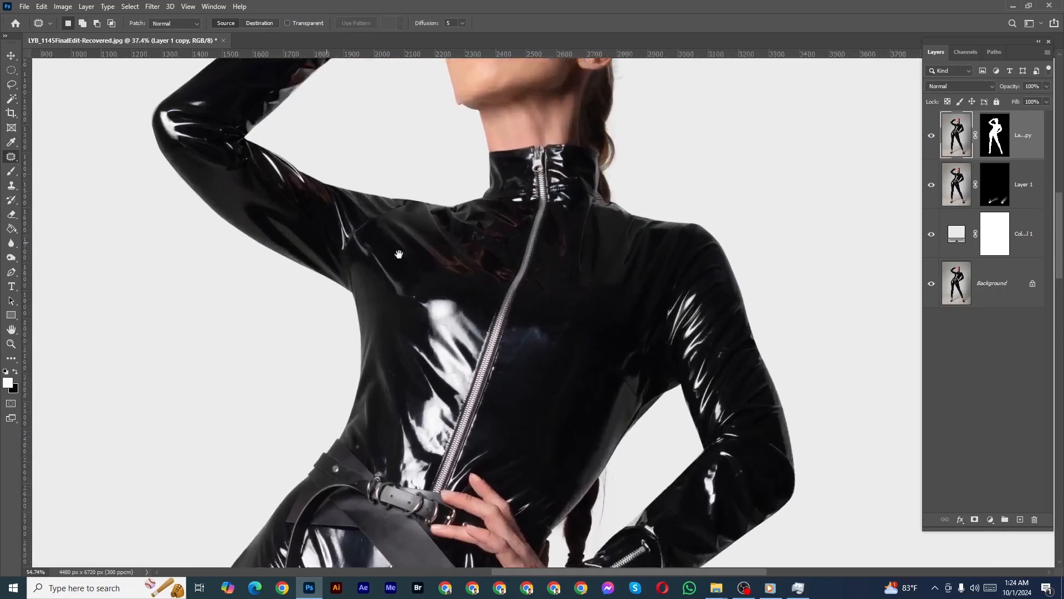
drag(629, 399, 454, 302)
scroll(549, 421, up, 4)
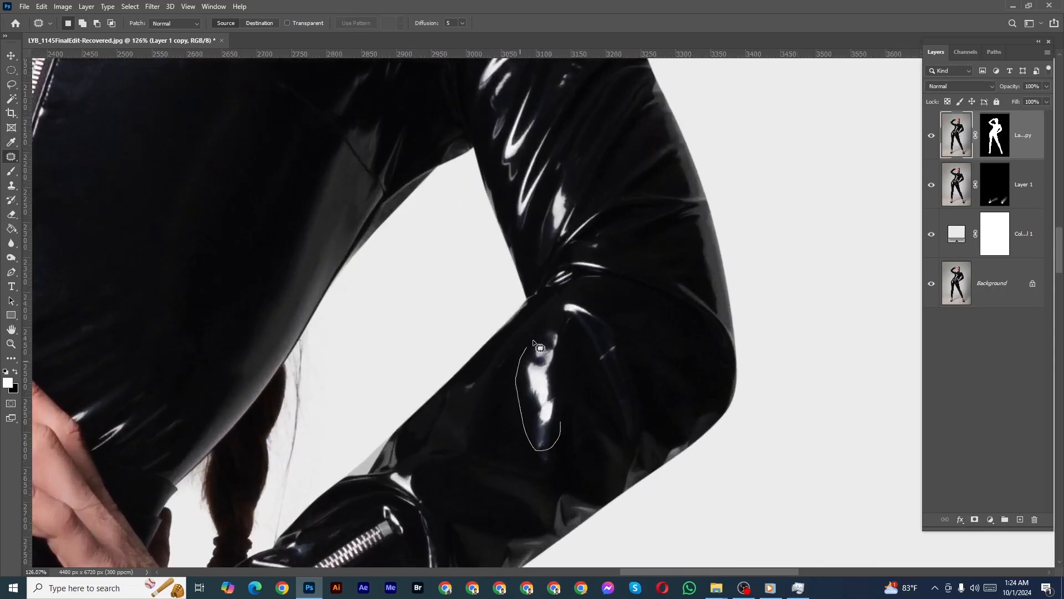
drag(538, 344, 566, 328)
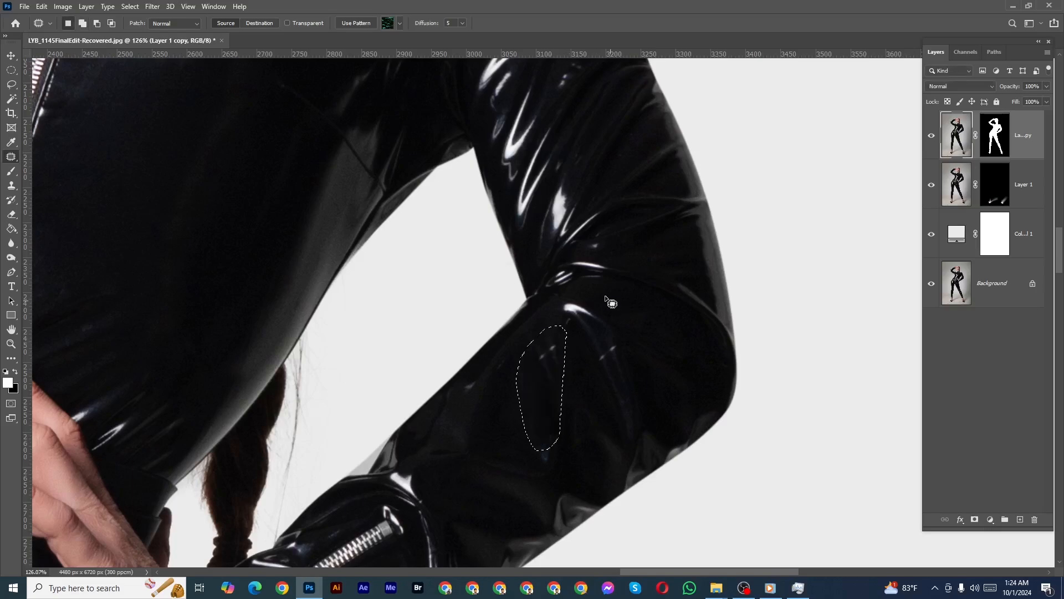
key(ctrl+d)
Step: Clean up the small leftover glint below the lowered arm's elbow crease with another patch selection and fill
scroll(604, 299, down, 3)
scroll(571, 349, up, 3)
mouse_move(561, 354)
mouse_down()
mouse_move(561, 327)
mouse_move(583, 348)
mouse_up()
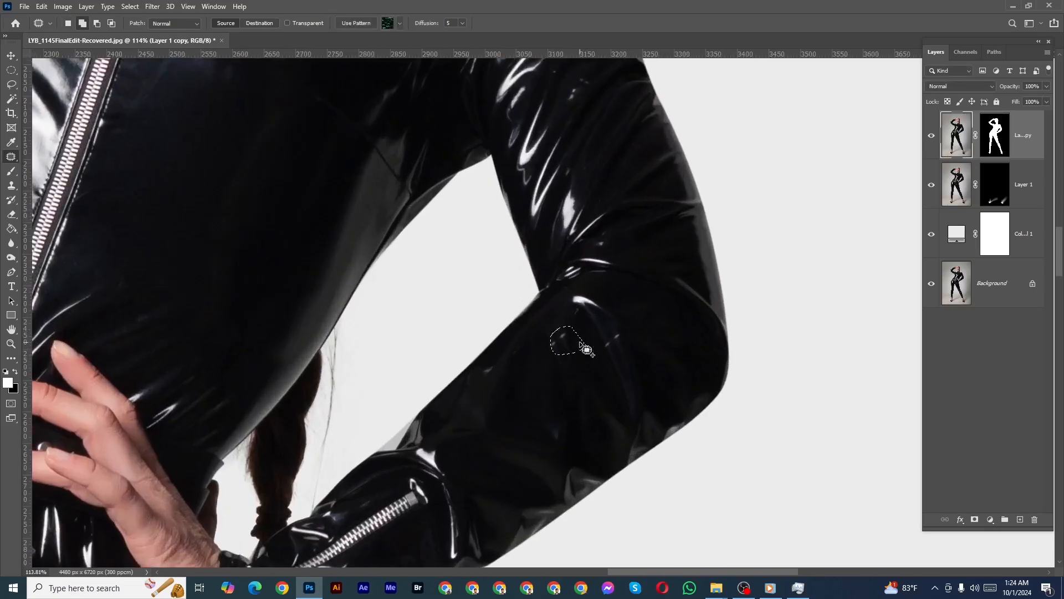
key(ctrl+d)
Step: Remove the large white highlight beside the sleeve cuff of the raised arm with a Content-Aware fill
scroll(416, 358, down, 6)
drag(358, 238, 517, 539)
scroll(238, 333, up, 5)
drag(185, 353, 146, 489)
scroll(348, 250, up, 7)
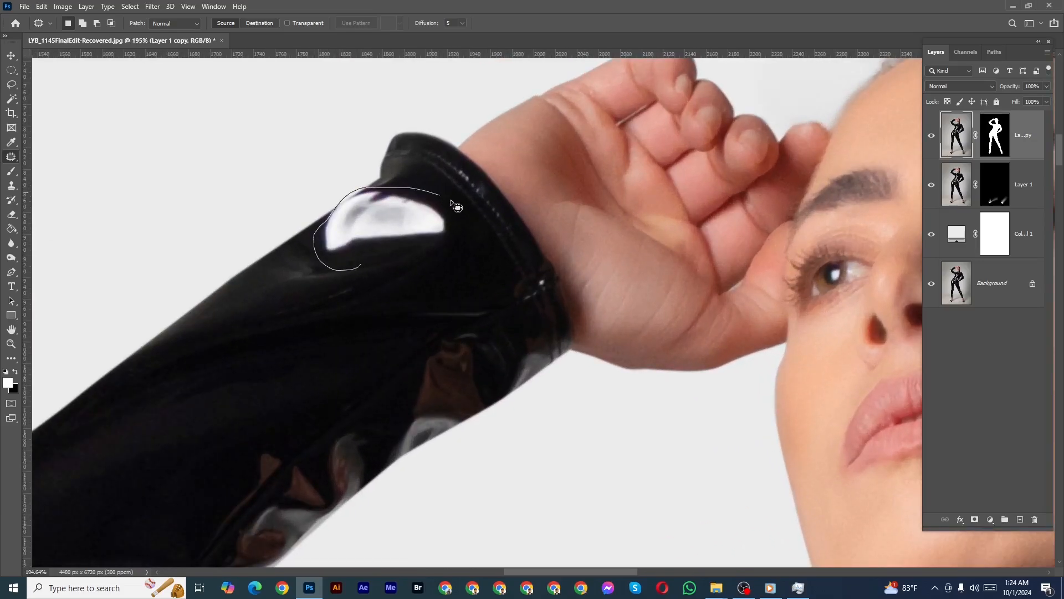
mouse_move(450, 200)
mouse_down()
mouse_move(466, 227)
mouse_move(439, 244)
mouse_up()
key(shift+F5)
key(Return)
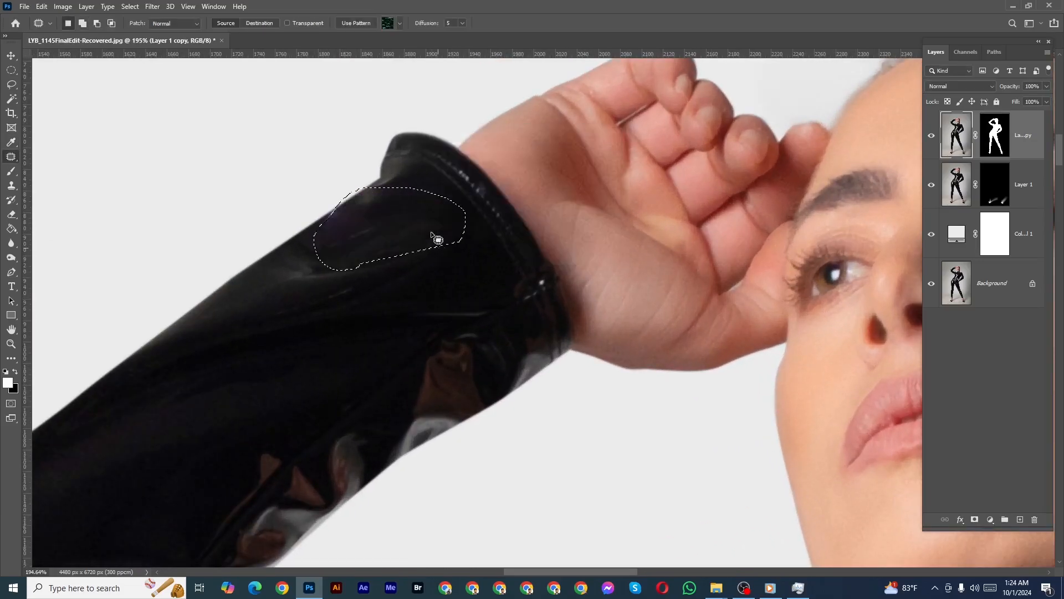
key(ctrl+d)
Step: Content-Aware fill the small oval highlight on the raised forearm just above the elbow folds
scroll(339, 267, down, 5)
drag(175, 416, 320, 271)
scroll(226, 368, up, 3)
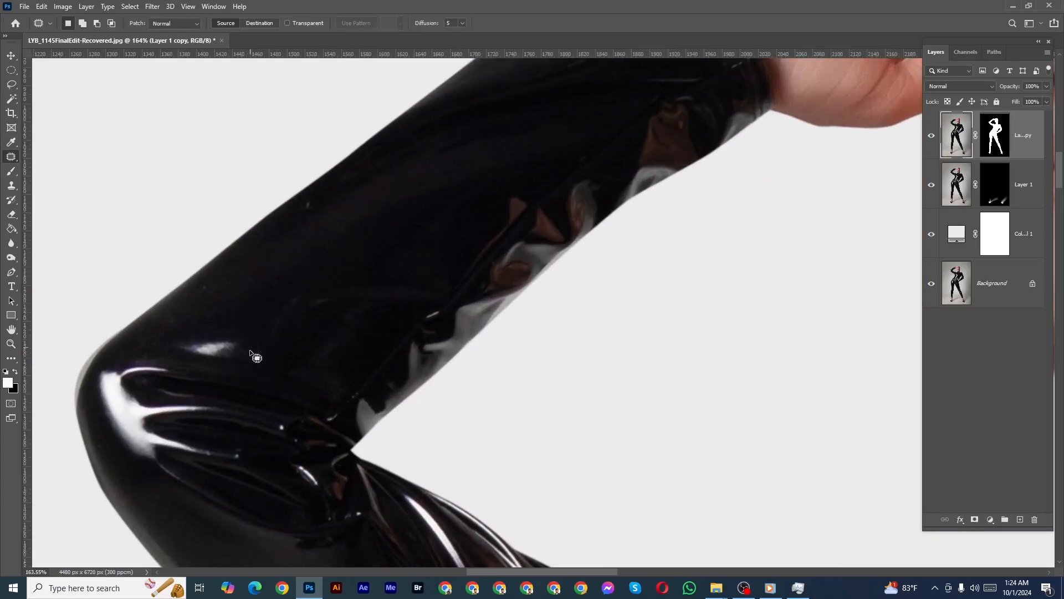
mouse_move(250, 352)
mouse_down()
mouse_move(235, 328)
mouse_move(255, 333)
mouse_up()
key(shift+F5)
key(Return)
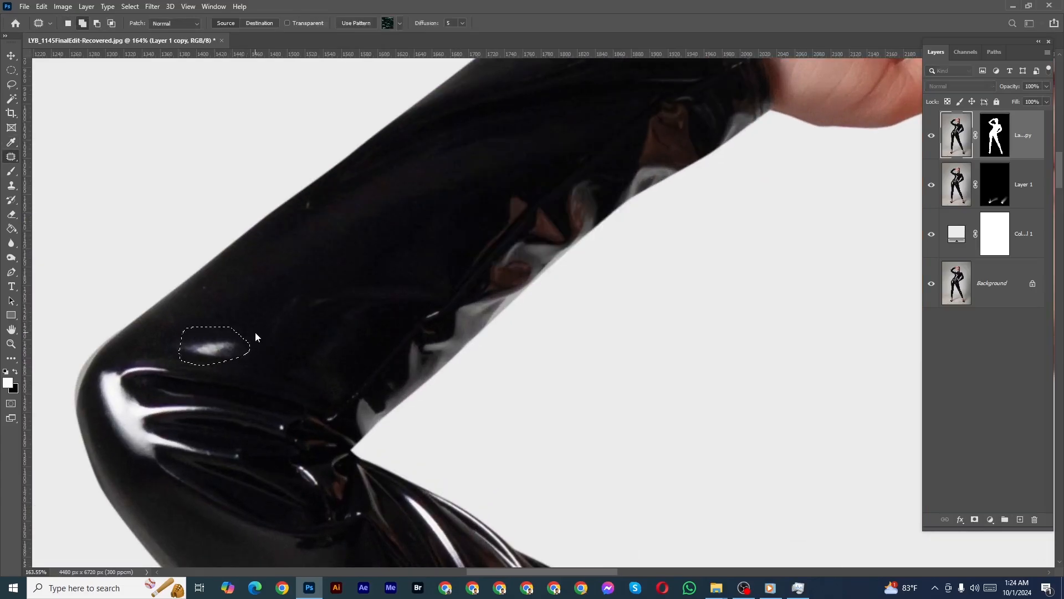
key(ctrl+d)
Step: Outline the broad branching highlight across the raised arm's elbow and replace it with a Content-Aware fill
scroll(195, 402, down, 2)
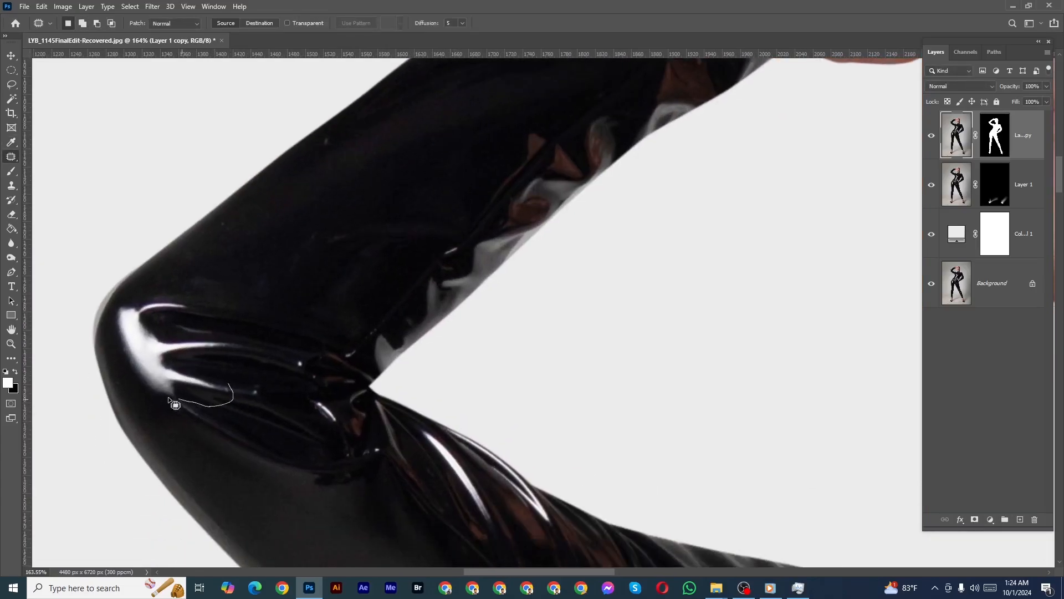
drag(213, 340, 210, 336)
key(shift+F5)
key(Return)
key(ctrl+d)
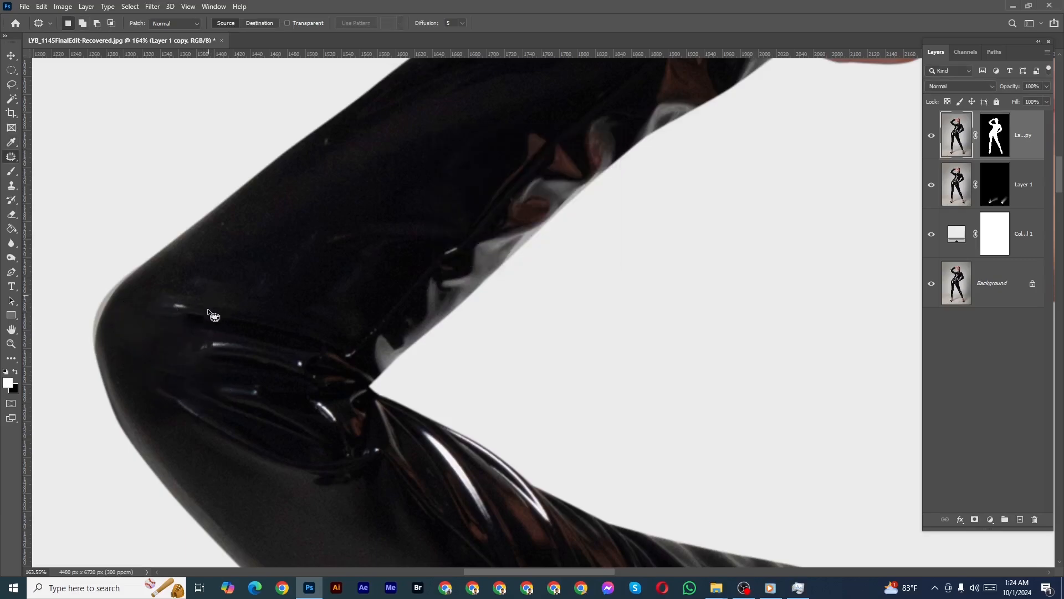
Step: Remove the remaining small streak above the raised elbow's folds with a Content-Aware fill and deselect
mouse_move(208, 298)
mouse_down()
mouse_move(161, 311)
mouse_move(210, 304)
mouse_up()
key(shift+F5)
key(Return)
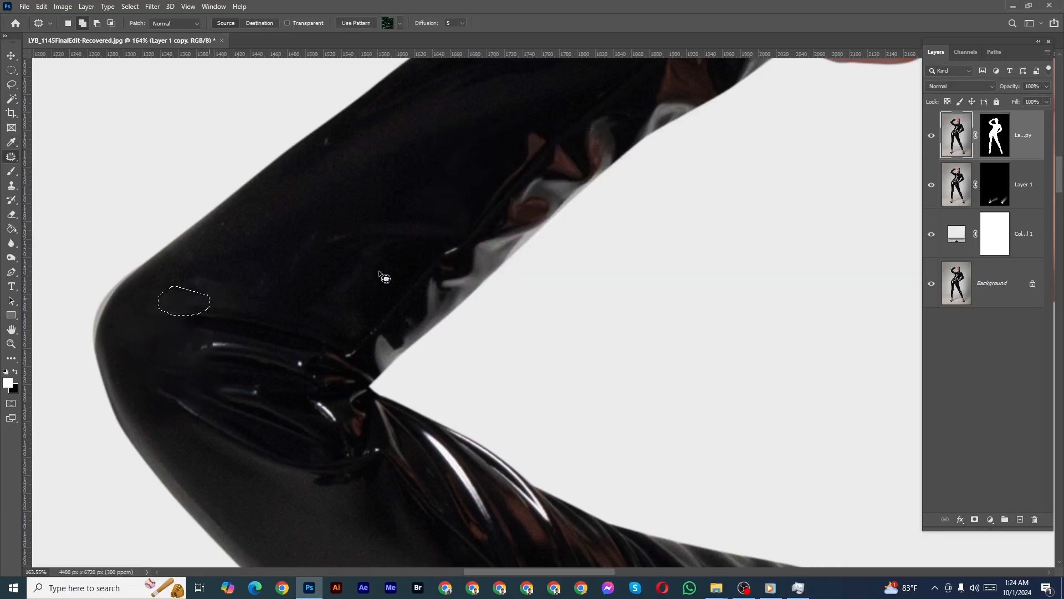
key(ctrl+d)
Step: Content-Aware fill the long highlight curving around the upper end of the sleeve zipper on the lowered forearm
drag(384, 275, 299, 271)
drag(565, 426, 474, 227)
drag(475, 393, 508, 228)
drag(587, 326, 529, 202)
drag(603, 297, 571, 333)
drag(627, 253, 693, 258)
scroll(618, 275, up, 3)
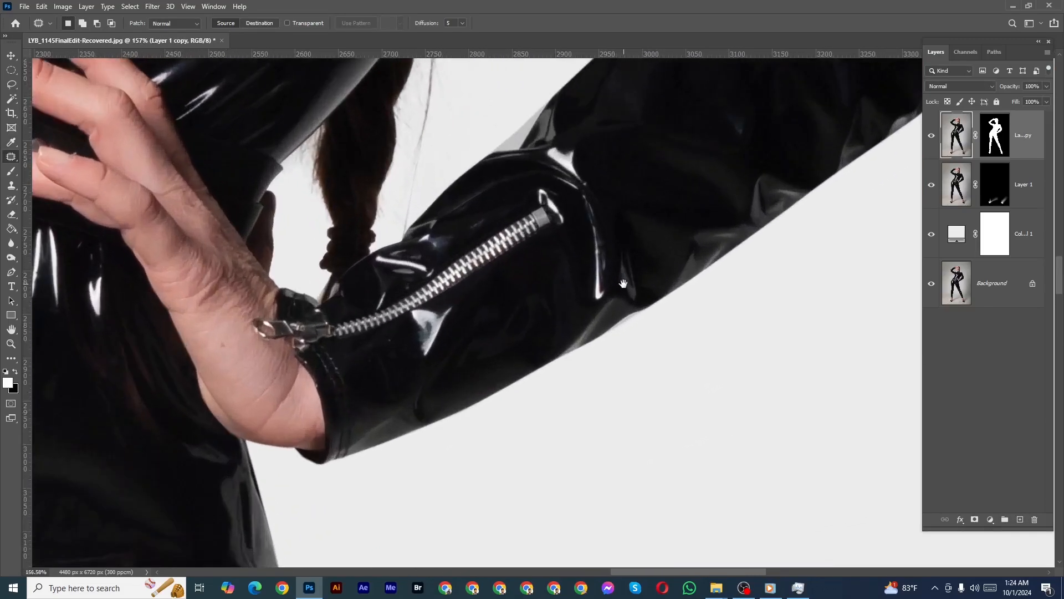
scroll(617, 276, down, 2)
scroll(608, 294, up, 4)
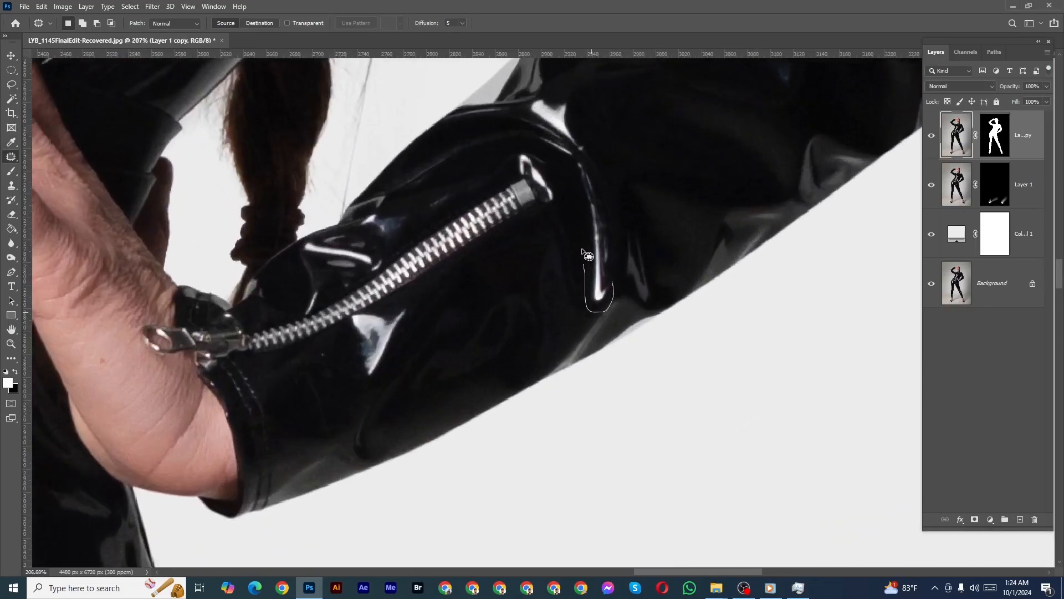
mouse_move(530, 113)
mouse_down()
mouse_move(600, 131)
mouse_move(610, 166)
mouse_up()
key(shift+Delete)
key(ctrl+d)
Step: Remove the triangular highlight beneath the sleeve zipper near the lowered arm's cuff with a Content-Aware fill
scroll(612, 167, down, 7)
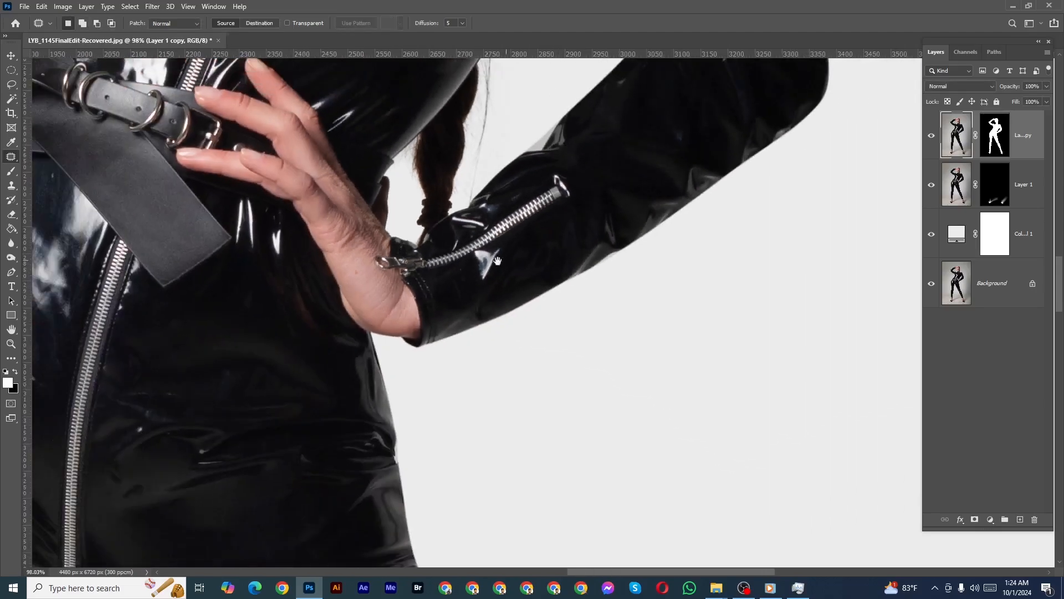
scroll(497, 276, up, 4)
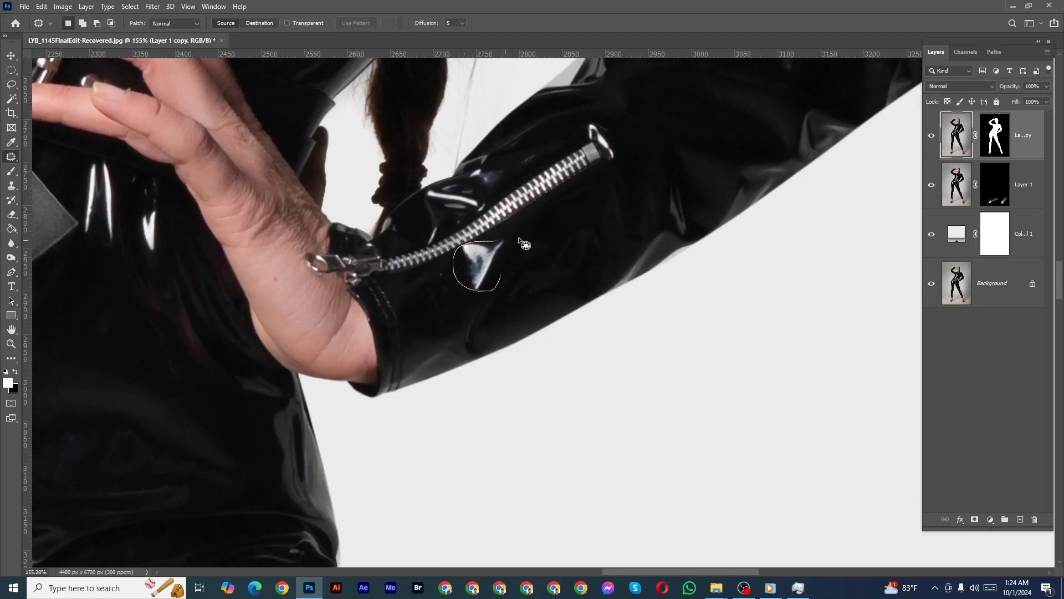
drag(521, 241, 527, 241)
key(shift+Delete)
key(Return)
key(ctrl+d)
Step: View the whole figure and compare the retouched composite with the original by repeatedly isolating and restoring the Background layer's visibility
scroll(481, 284, down, 4)
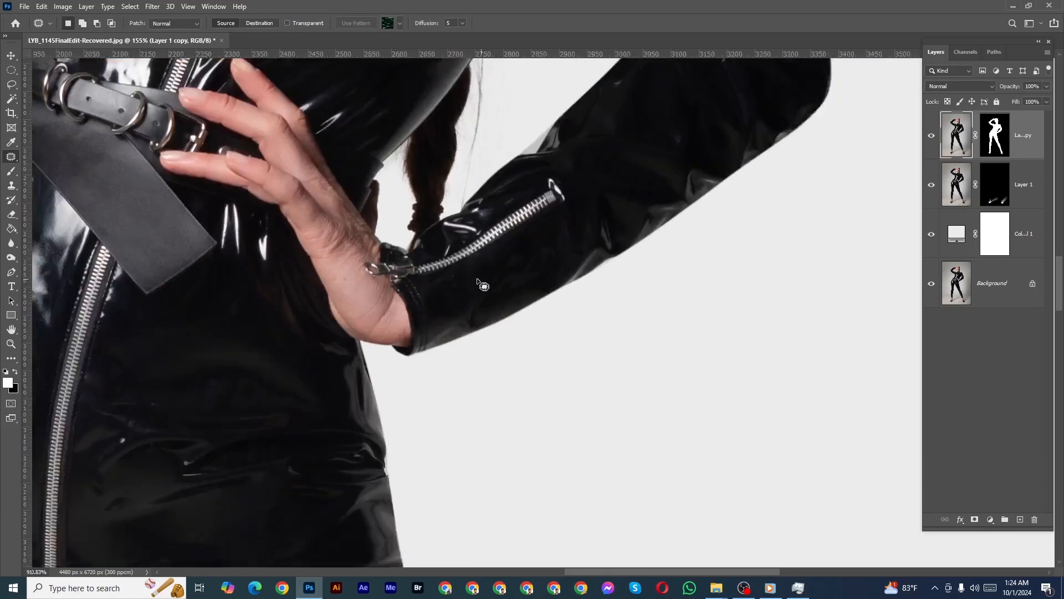
scroll(483, 285, down, 6)
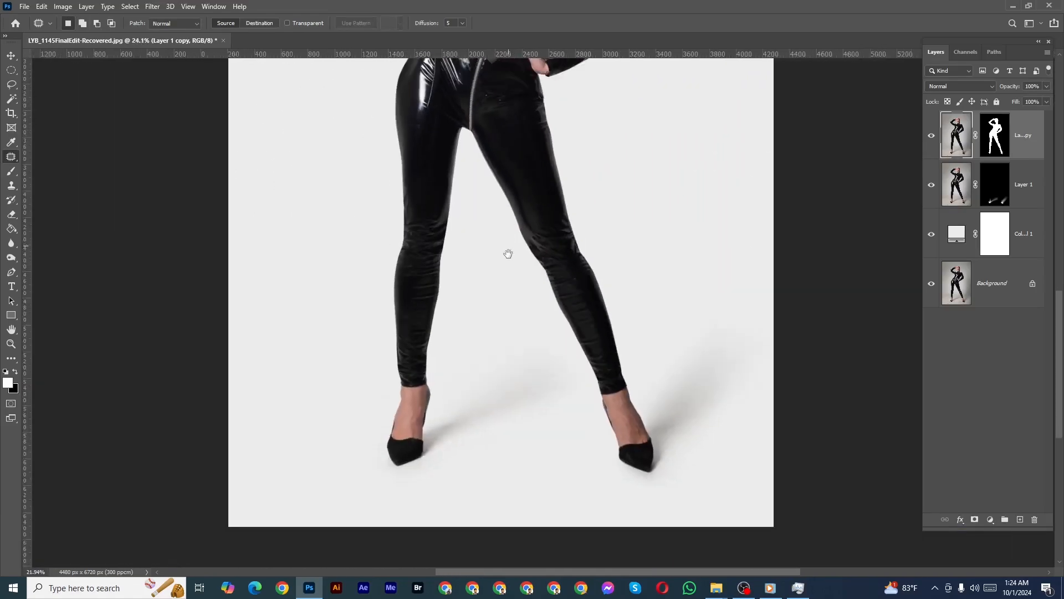
drag(507, 249, 537, 415)
drag(530, 303, 525, 402)
scroll(526, 345, down, 2)
scroll(527, 341, down, 2)
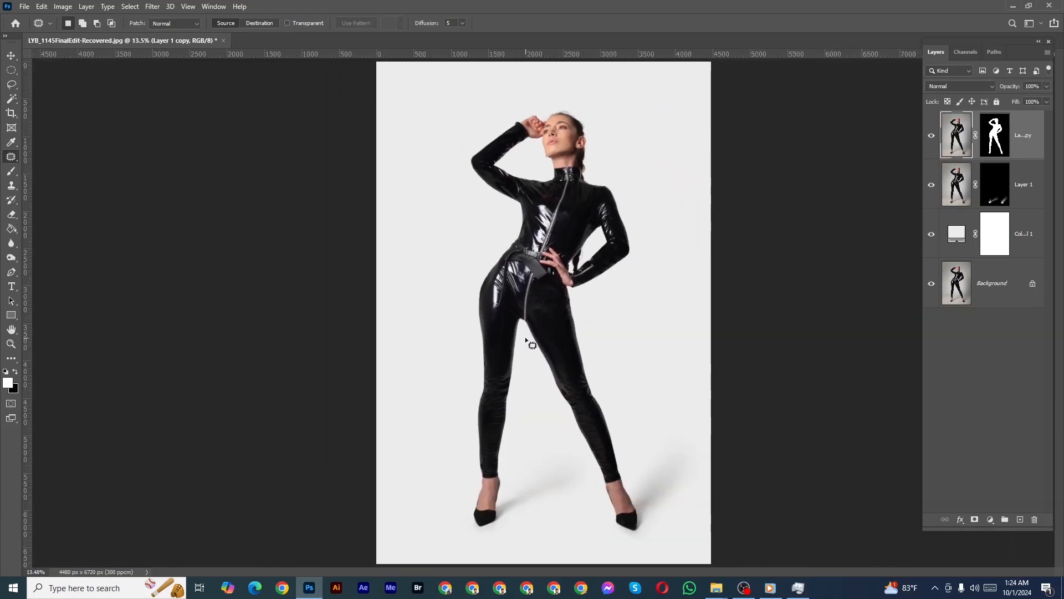
alt+click(932, 283)
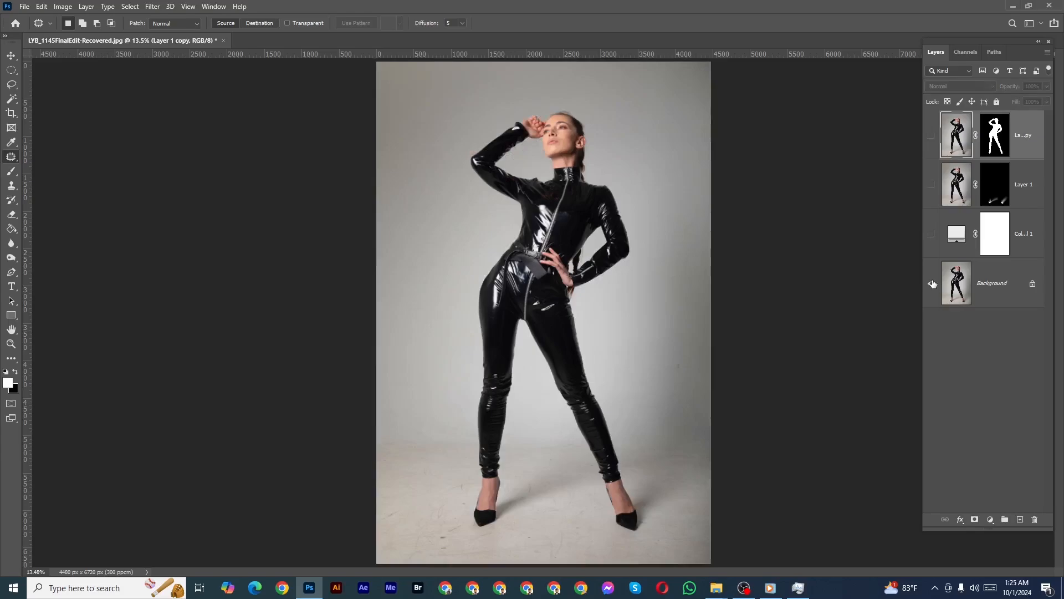
alt+click(932, 284)
alt+click(931, 284)
alt+click(932, 284)
alt+click(932, 284)
alt+click(932, 284)
Step: Examine the skin and cutout edges of the model's face, neck and raised hand up close
scroll(511, 261, up, 3)
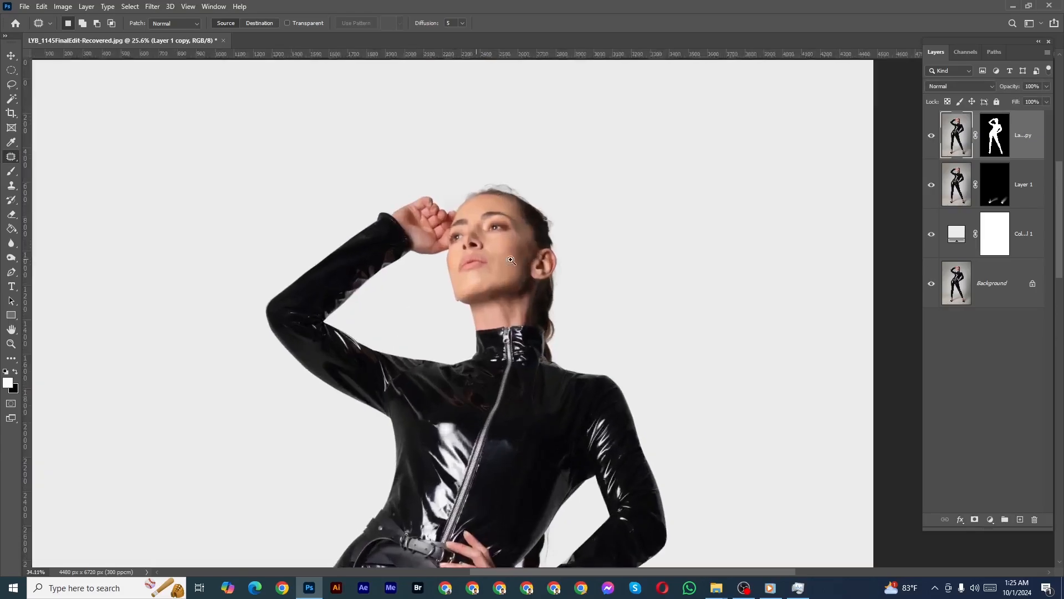
scroll(511, 261, up, 5)
scroll(527, 253, down, 3)
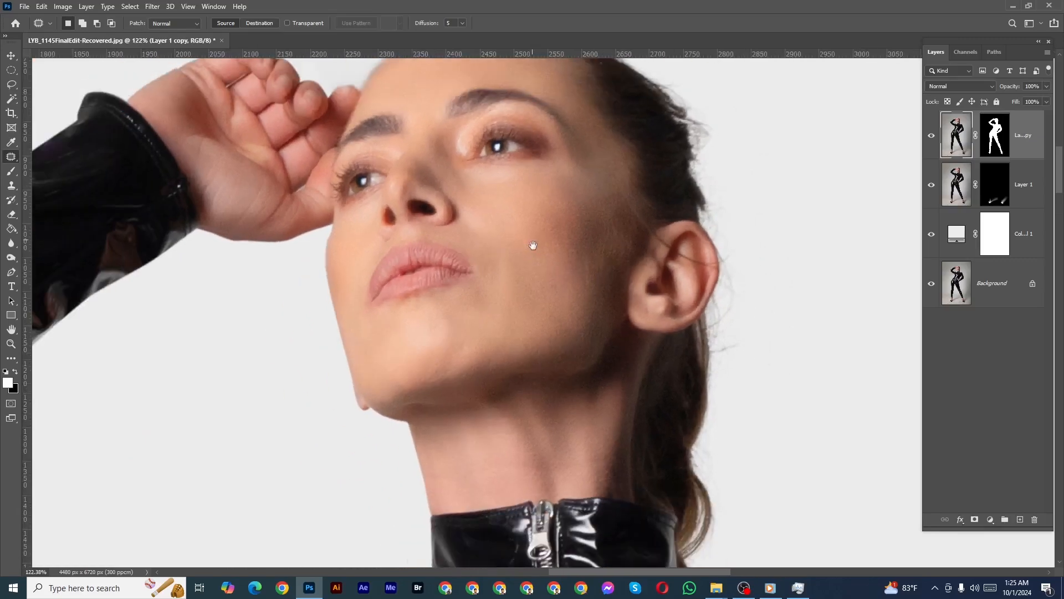
scroll(450, 175, up, 1)
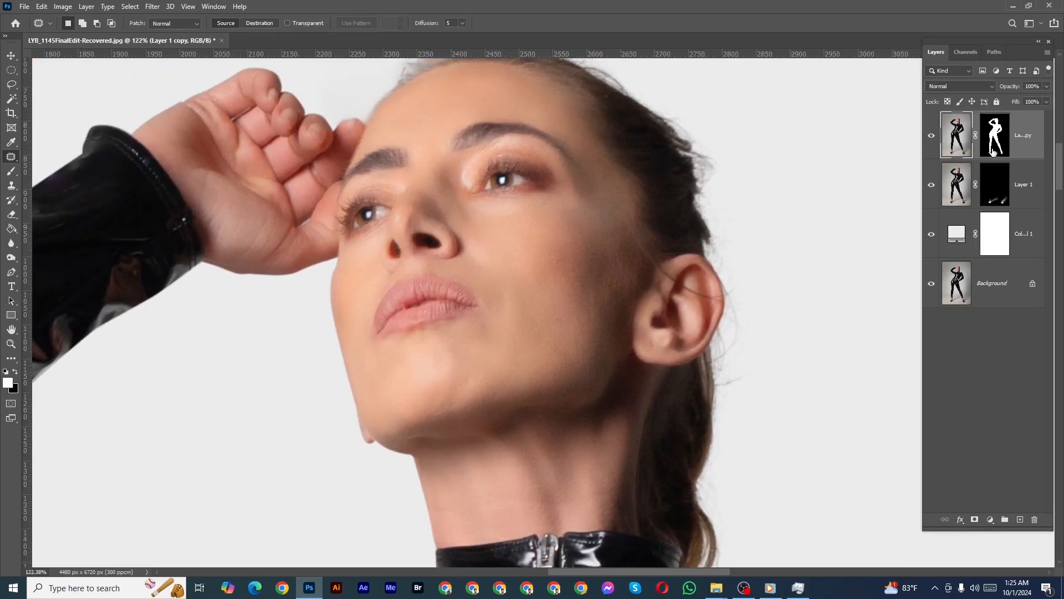
scroll(667, 238, down, 5)
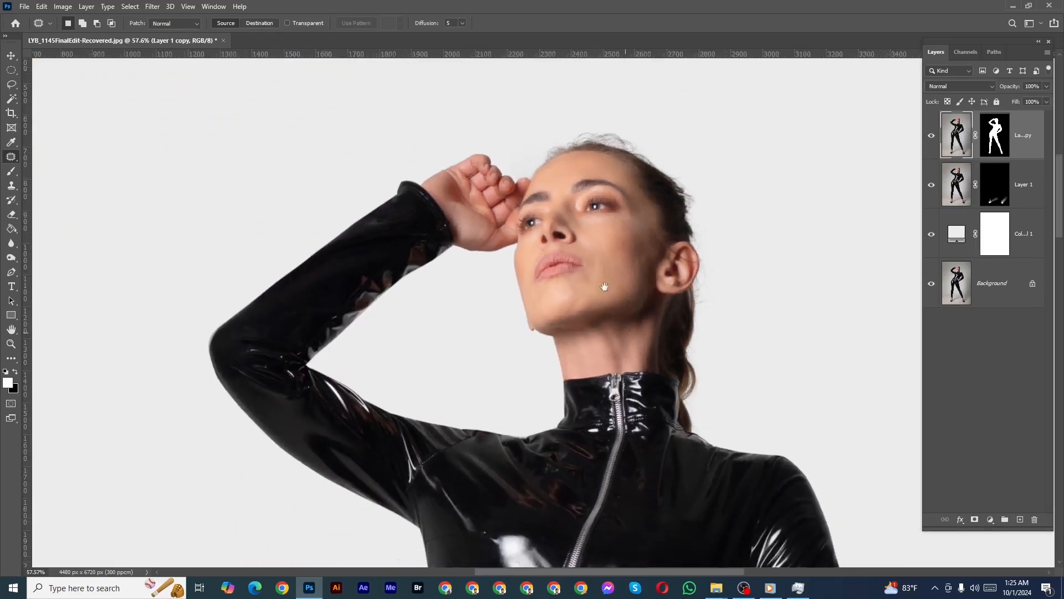
Step: Smooth the skin of the left-hand ankle and foot using the Clone Stamp at 5% flow
drag(603, 421, 602, 65)
drag(523, 557, 573, 204)
scroll(514, 373, up, 4)
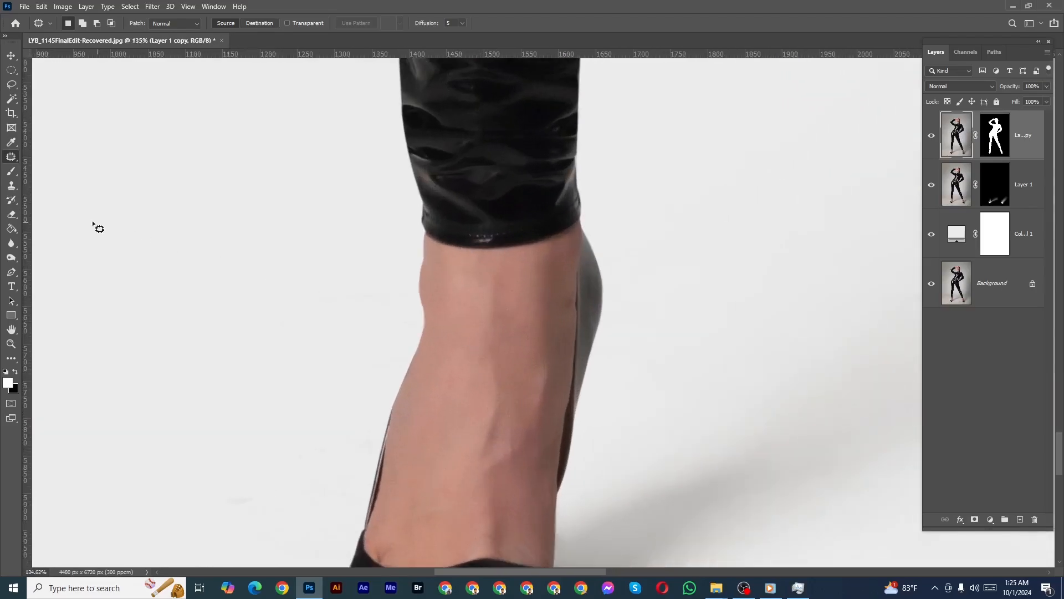
click(15, 190)
click(56, 188)
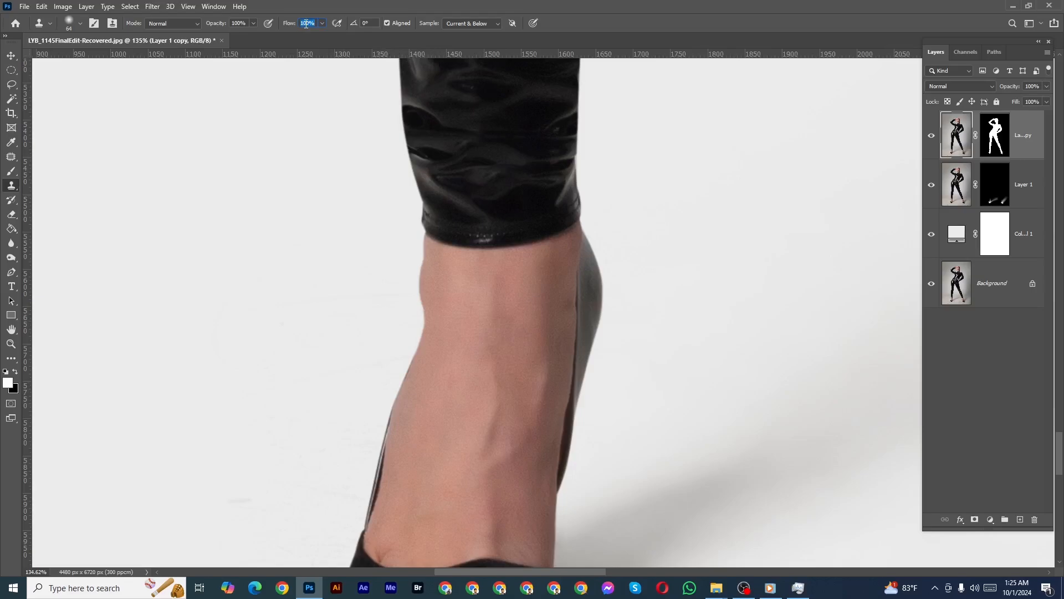
text(5)
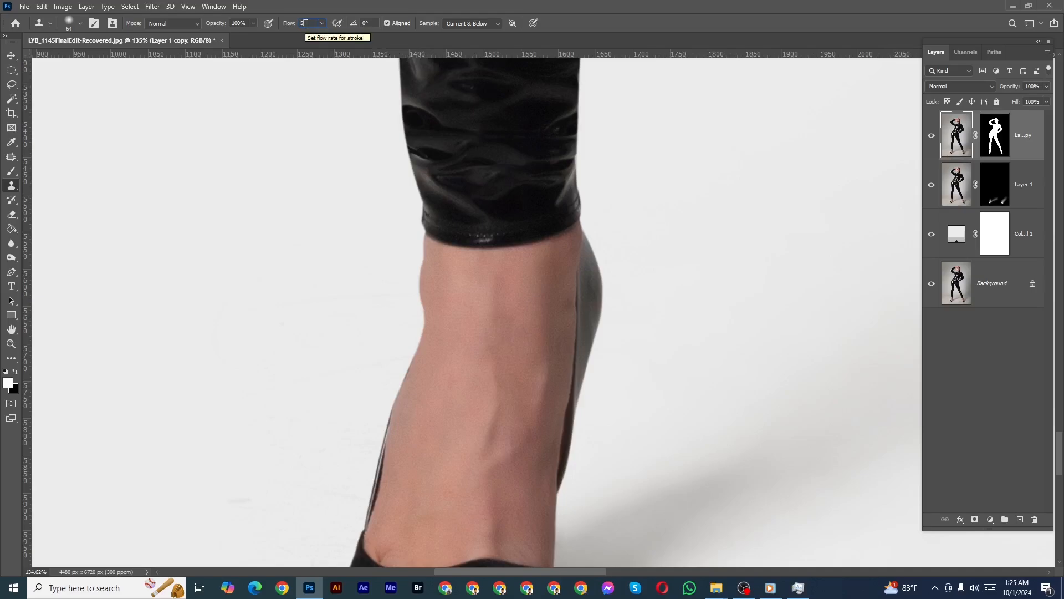
key(Return)
drag(310, 207, 317, 198)
scroll(451, 254, up, 2)
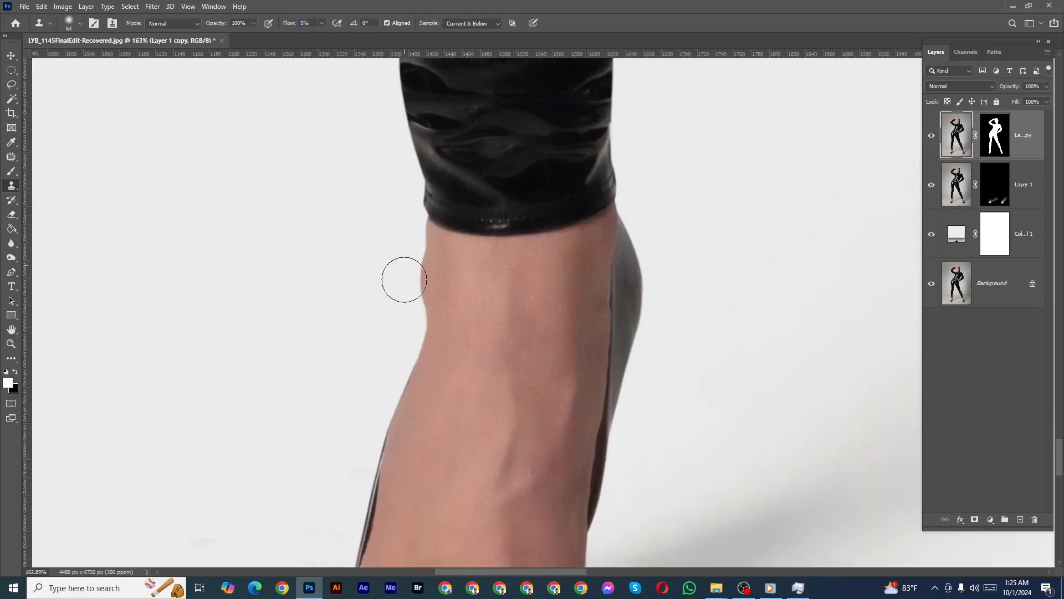
mouse_move(490, 297)
mouse_down()
mouse_move(480, 301)
mouse_move(518, 277)
mouse_move(508, 433)
mouse_move(490, 356)
mouse_up()
scroll(500, 430, down, 2)
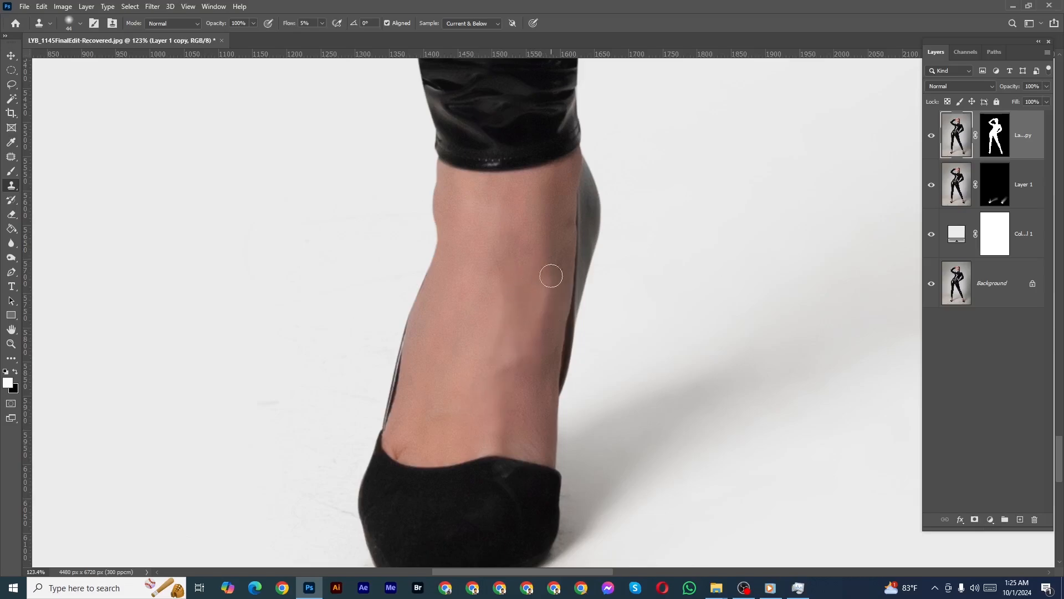
Step: Even out the skin on the right-hand ankle and foot with the same low-flow Clone Stamp
scroll(542, 315, down, 2)
drag(543, 315, 238, 350)
drag(832, 362, 447, 360)
scroll(643, 294, up, 2)
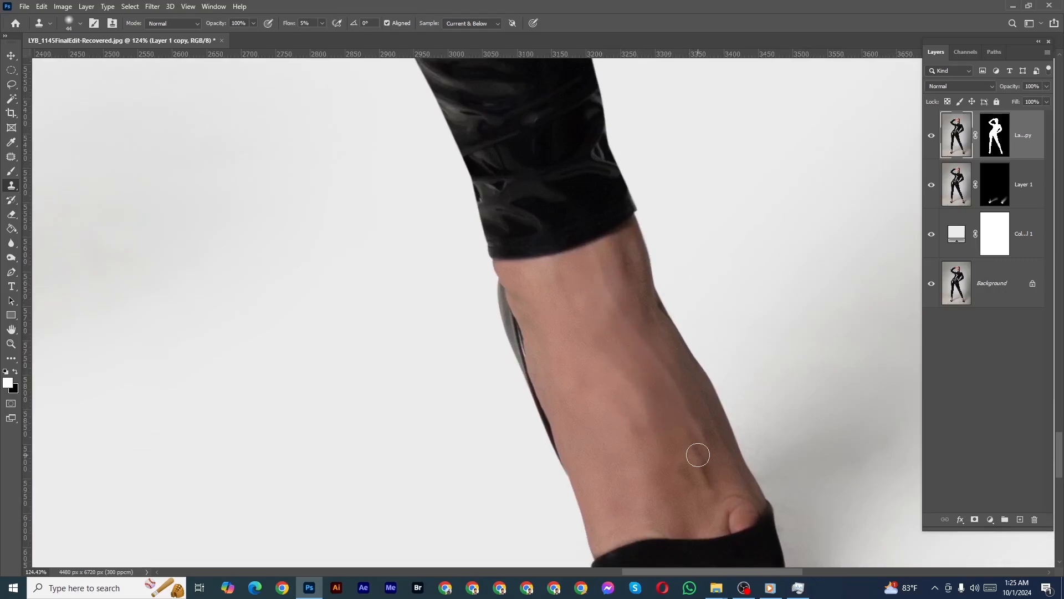
mouse_move(694, 467)
mouse_down()
mouse_move(712, 492)
mouse_move(682, 396)
mouse_move(622, 311)
mouse_move(580, 279)
mouse_up()
Step: Examine the retouched figure from the ankle up along the latex suit, then inspect the face and raised hand up close
scroll(569, 295, down, 5)
scroll(508, 318, down, 1)
drag(482, 89, 537, 416)
drag(435, 116, 496, 433)
drag(391, 113, 401, 534)
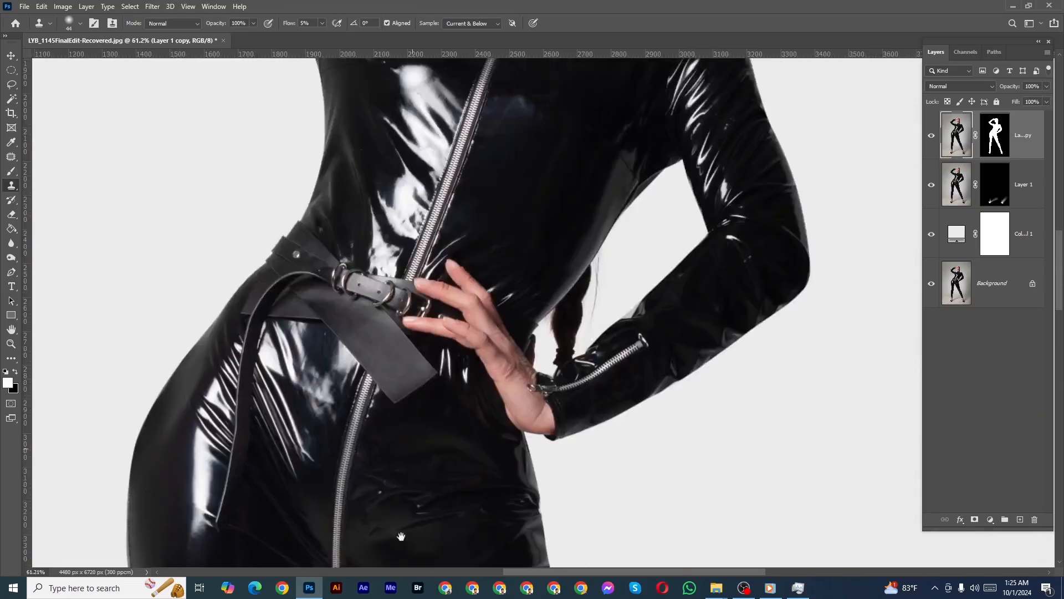
drag(524, 70, 437, 329)
scroll(437, 330, up, 3)
drag(444, 99, 460, 560)
scroll(317, 228, up, 4)
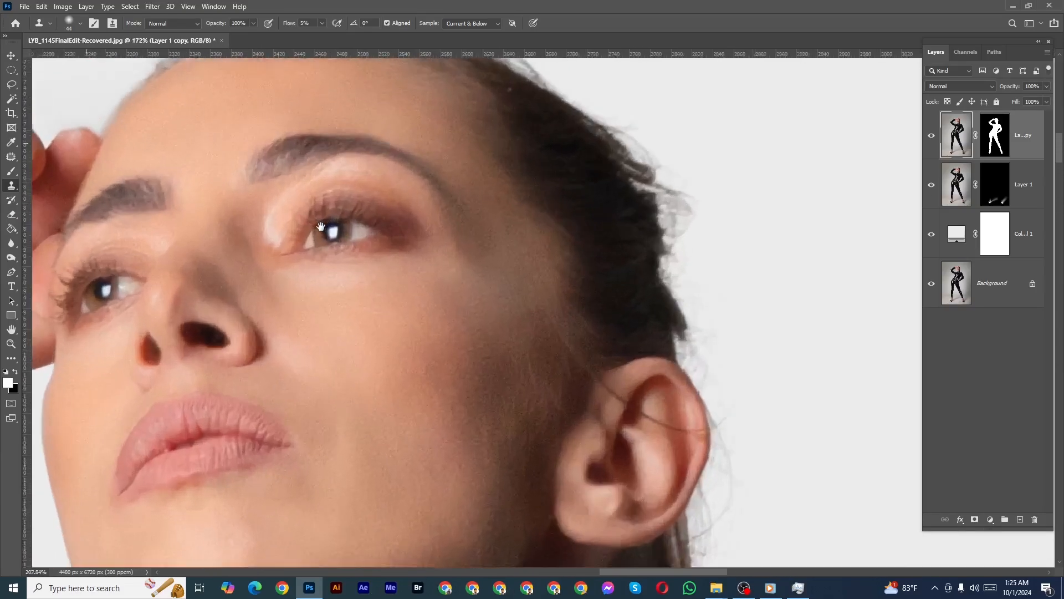
drag(316, 235, 395, 220)
scroll(373, 285, down, 5)
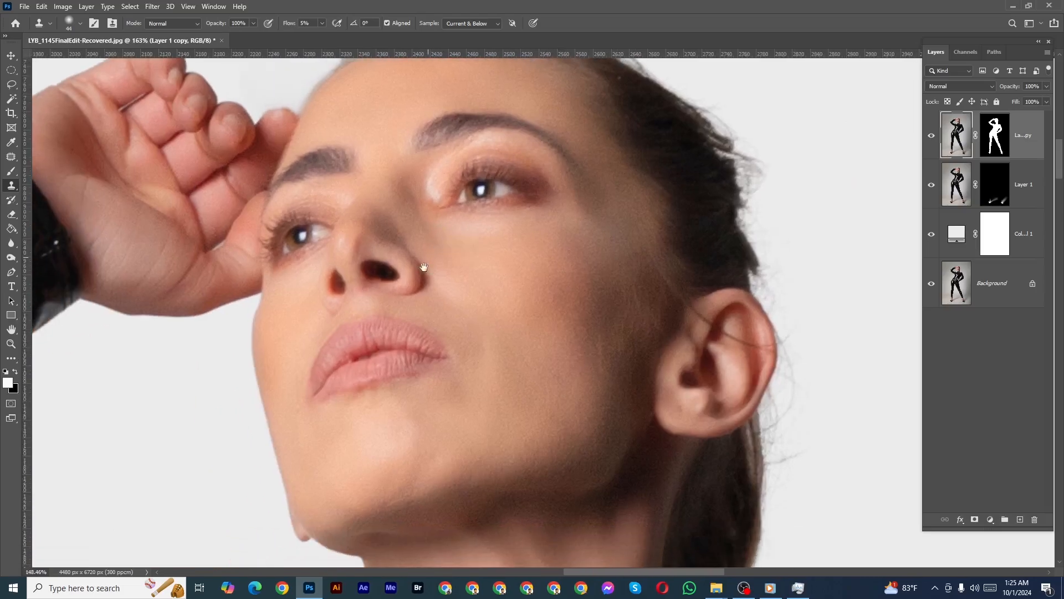
scroll(483, 285, down, 2)
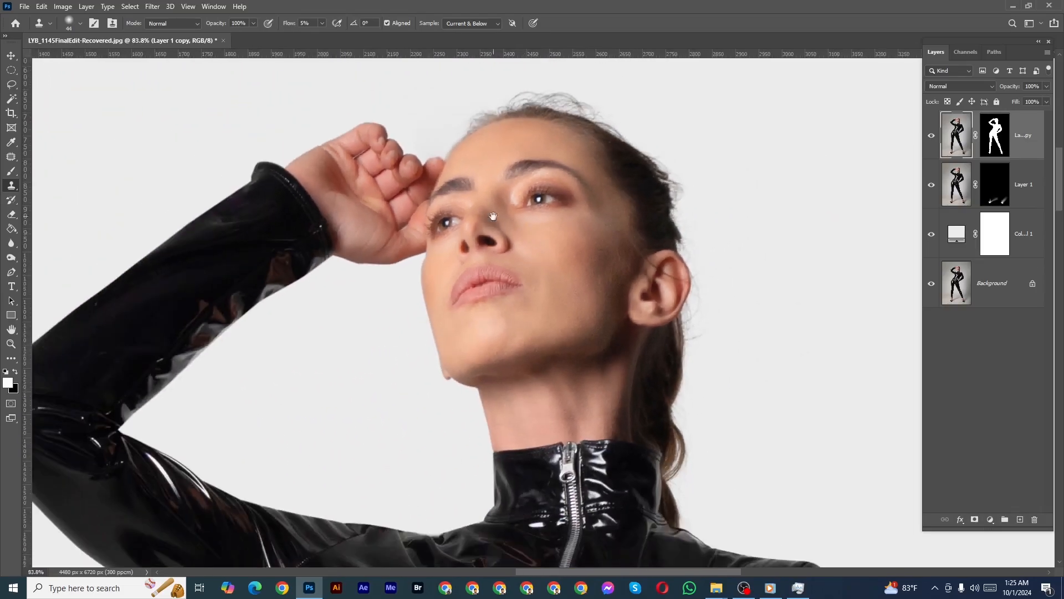
scroll(557, 215, up, 4)
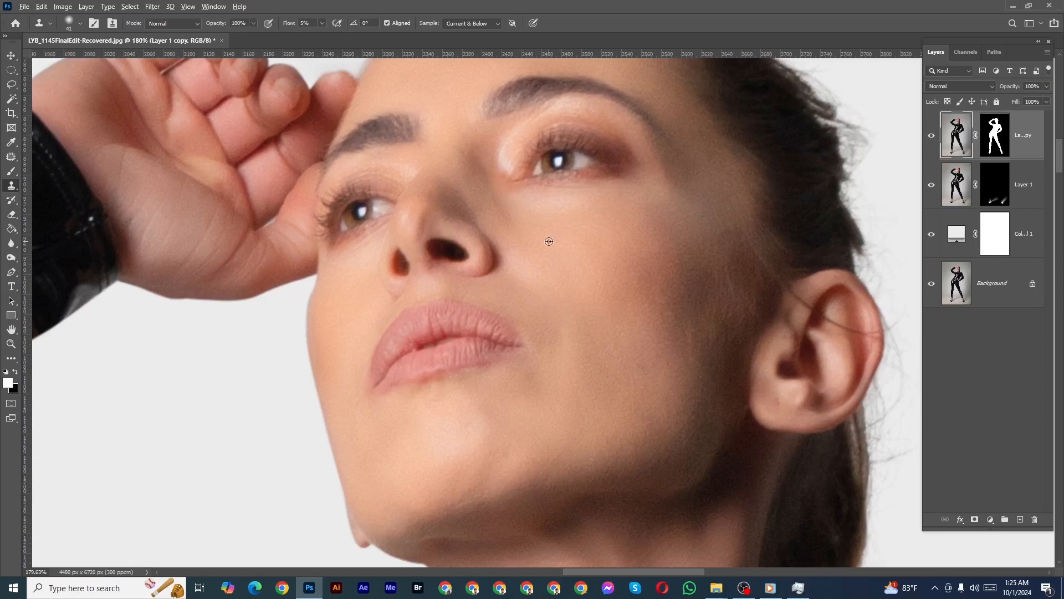
scroll(530, 238, down, 4)
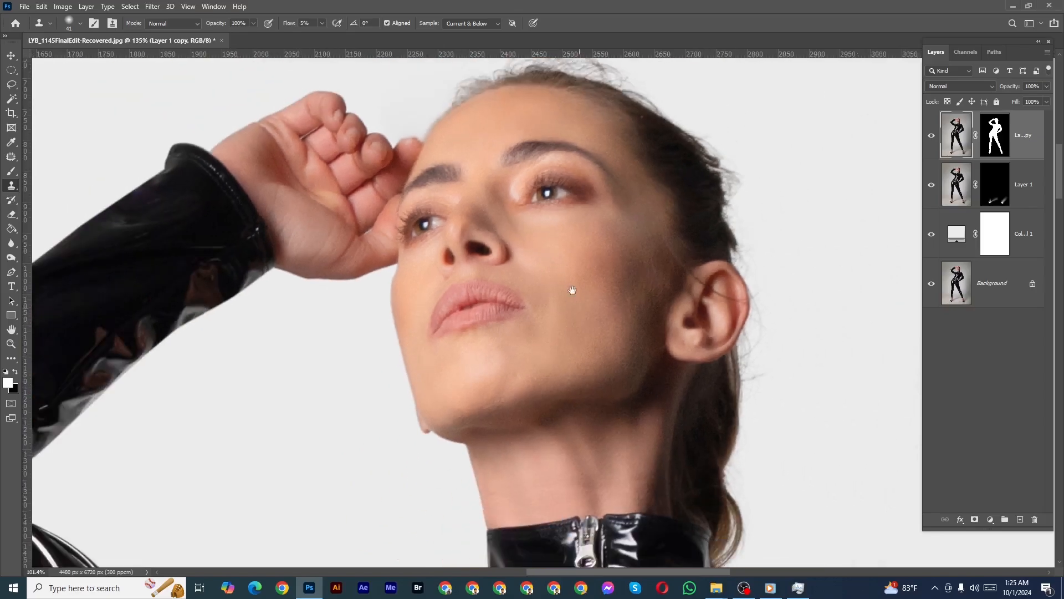
scroll(575, 221, down, 2)
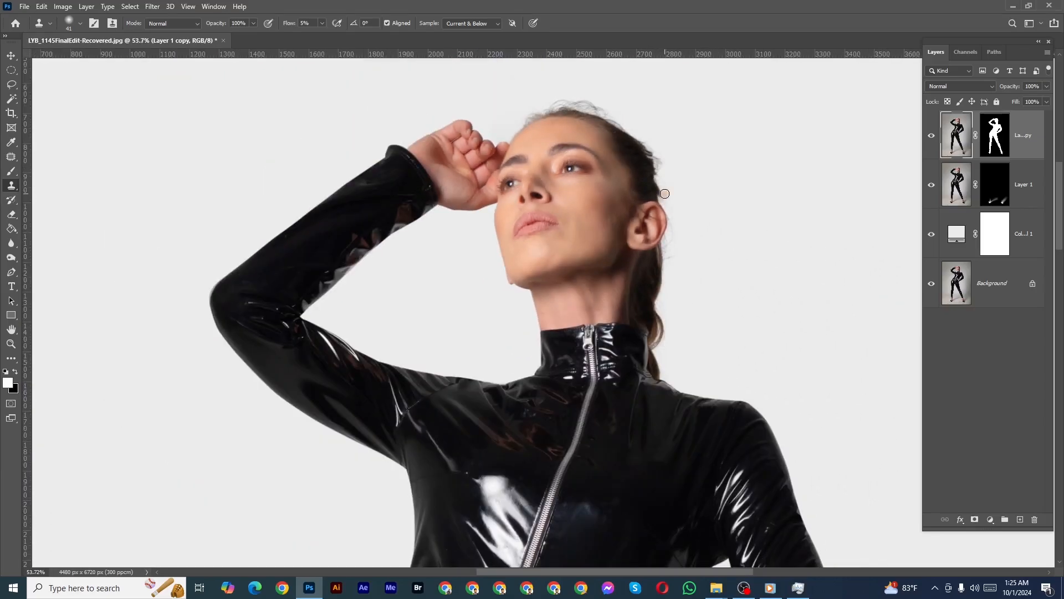
Step: Fit the whole image in view and isolate the Background layer to compare the composite with the original photo
key(ctrl+0)
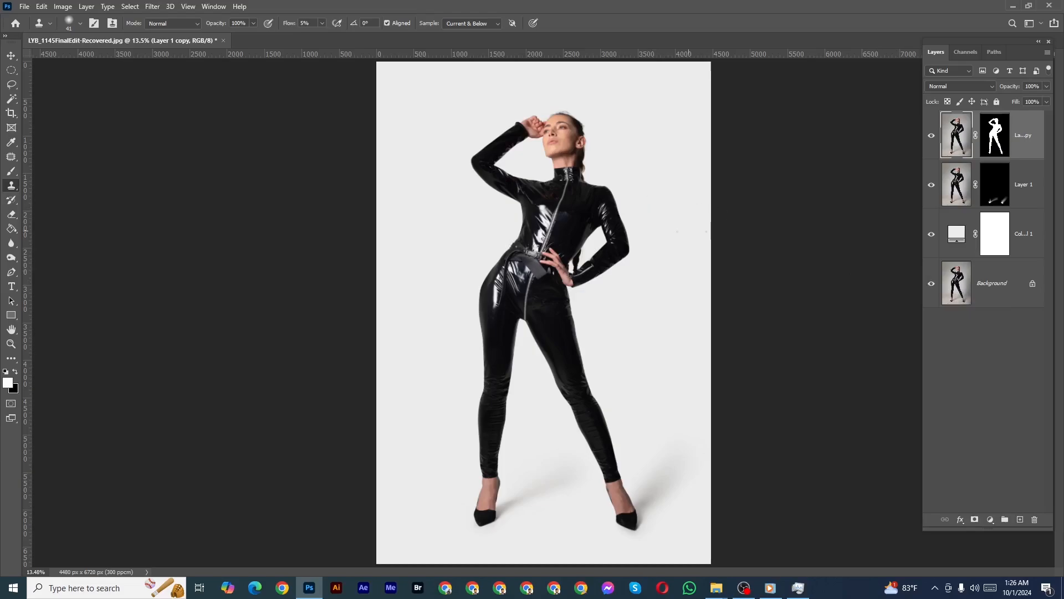
alt+click(932, 284)
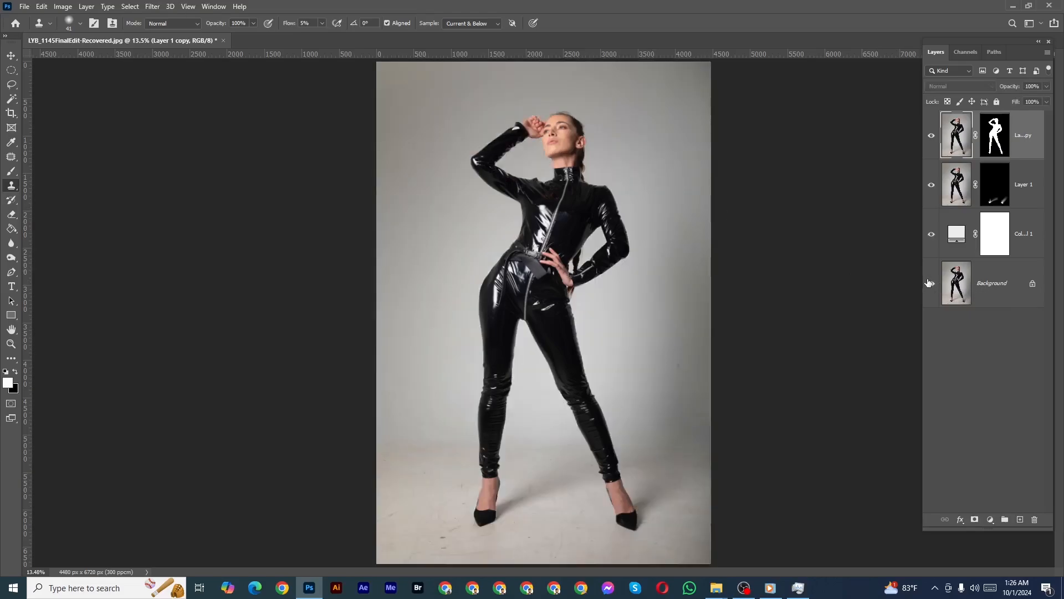